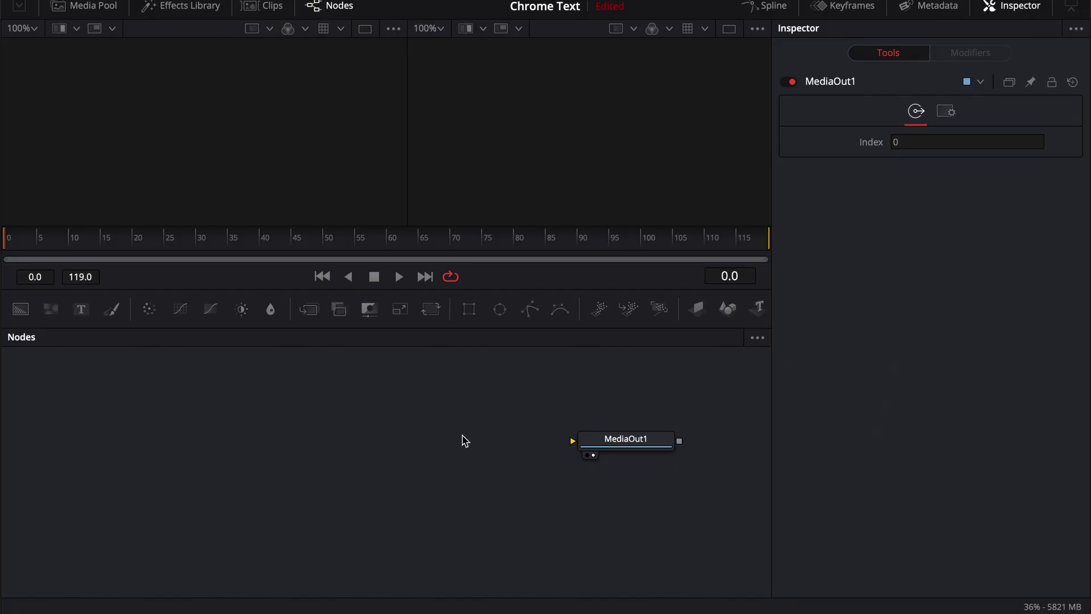
Hide the Inspector and add Text 3D, Merge 3D, Camera 3D, Spot Light and Renderer 3D nodes
{"action": "left_click", "coordinate": [1012, 6]}
{"action": "left_click_drag", "start_coordinate": [626, 451], "coordinate": [739, 460]}
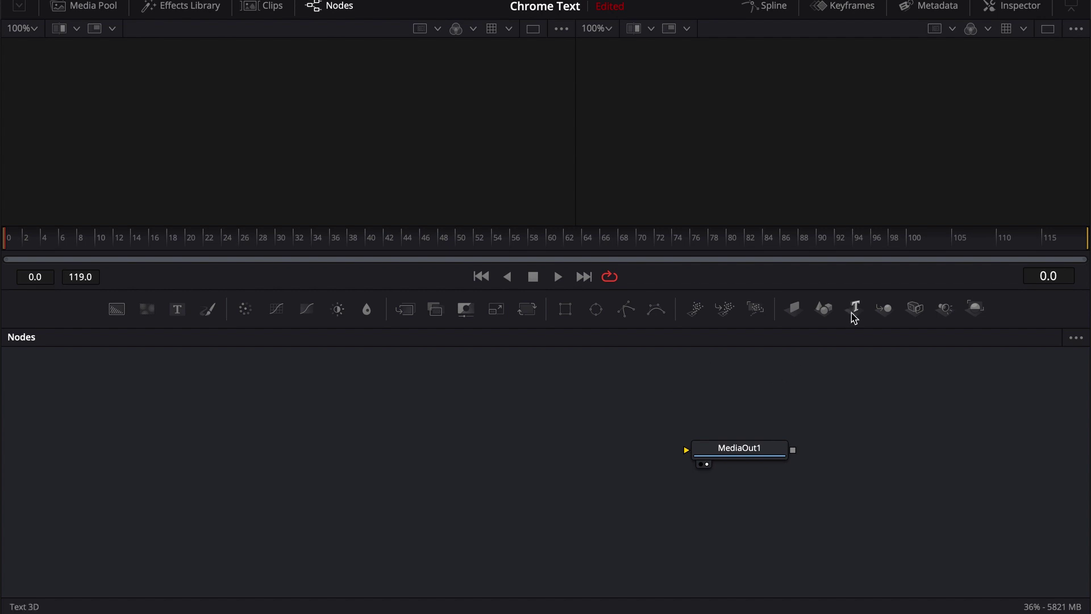
{"action": "left_click", "coordinate": [858, 311]}
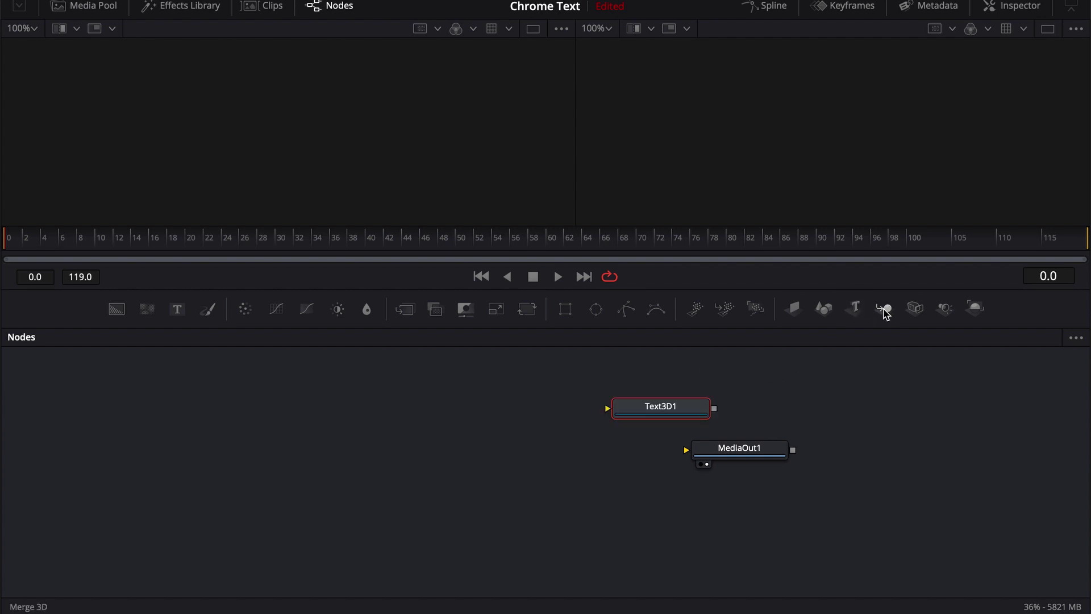
{"action": "left_click", "coordinate": [883, 311]}
{"action": "left_click", "coordinate": [914, 309]}
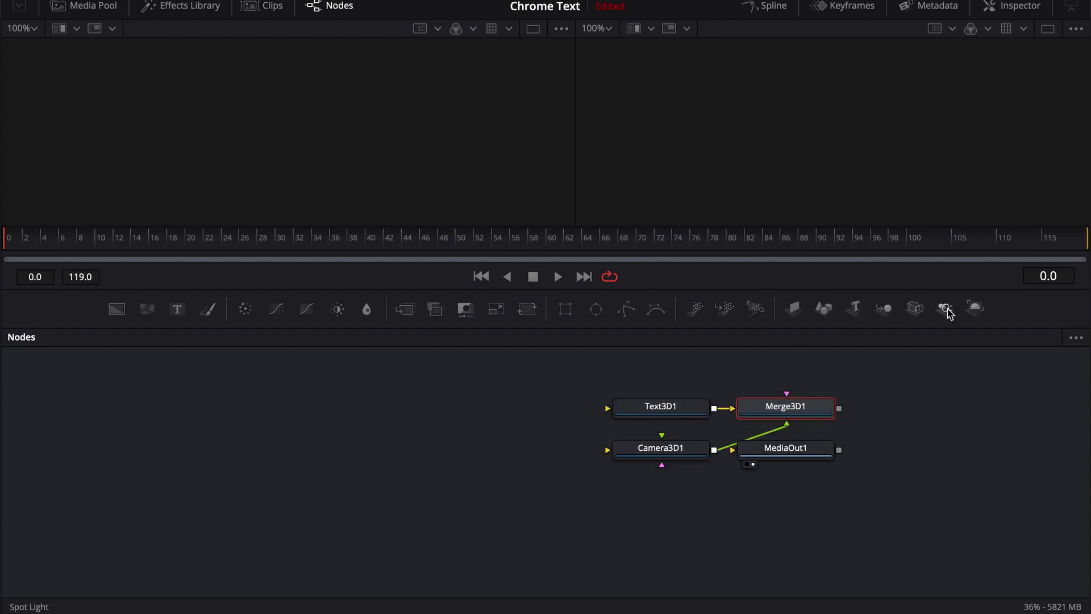
{"action": "left_click", "coordinate": [945, 308]}
{"action": "left_click", "coordinate": [975, 309]}
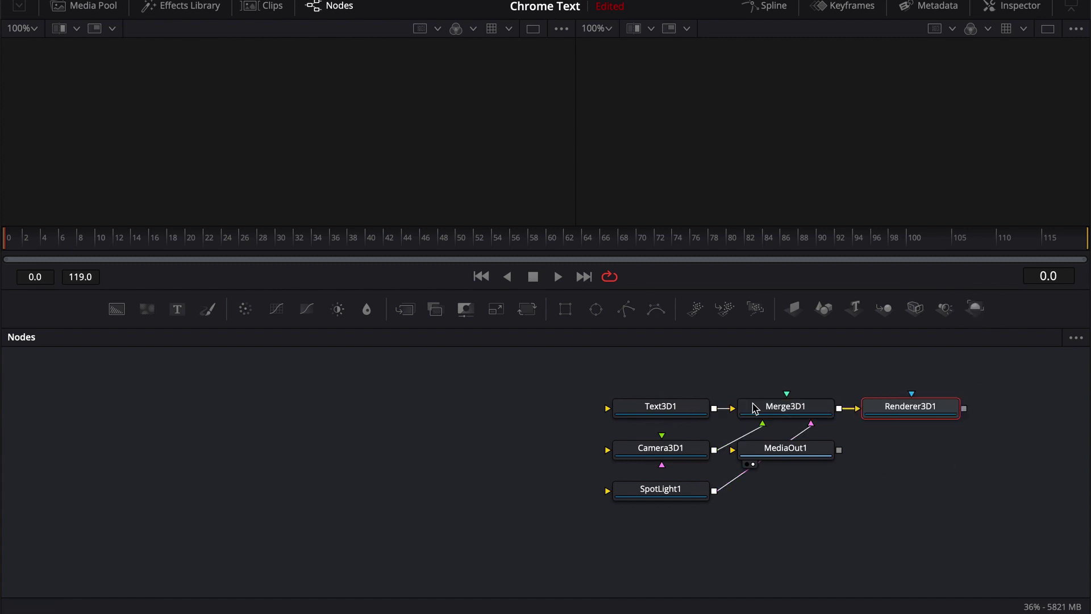
Move the new node group left and connect Renderer3D1 to MediaOut1
{"action": "left_click_drag", "start_coordinate": [602, 391], "coordinate": [938, 515]}
{"action": "left_click_drag", "start_coordinate": [613, 410], "coordinate": [181, 429]}
{"action": "left_click_drag", "start_coordinate": [366, 467], "coordinate": [786, 427]}
{"action": "left_click_drag", "start_coordinate": [530, 425], "coordinate": [812, 429]}
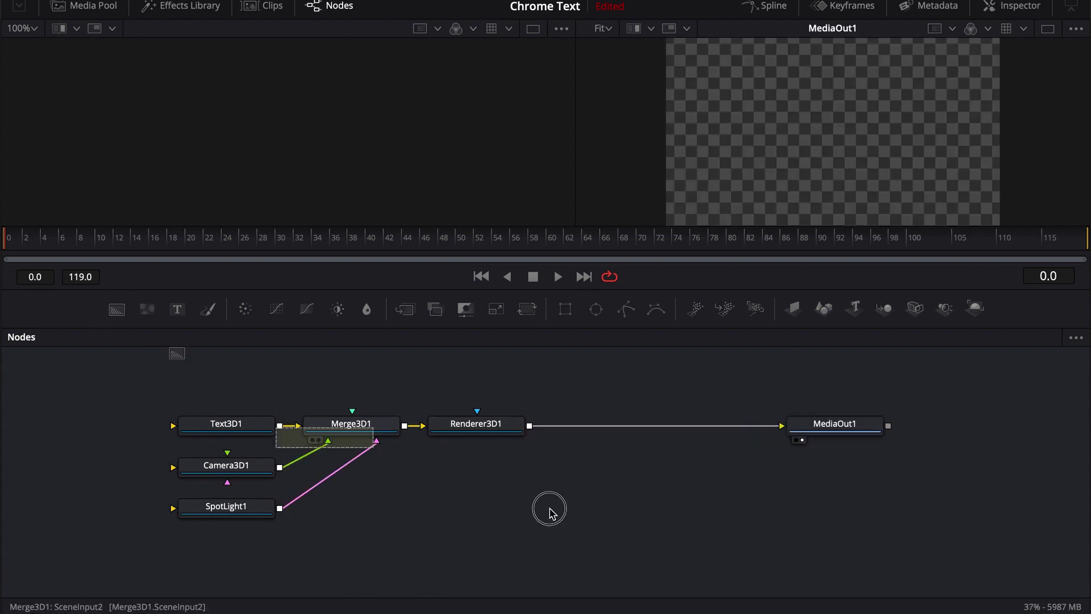
Composite the render over a new Background1 with Merge1 into MediaOut1 and view Merge1
{"action": "left_click_drag", "start_coordinate": [549, 511], "coordinate": [603, 498]}
{"action": "left_click_drag", "start_coordinate": [529, 427], "coordinate": [608, 425]}
{"action": "left_click_drag", "start_coordinate": [681, 425], "coordinate": [840, 431]}
{"action": "left_click_drag", "start_coordinate": [662, 424], "coordinate": [770, 188]}
{"action": "left_click", "coordinate": [612, 503]}
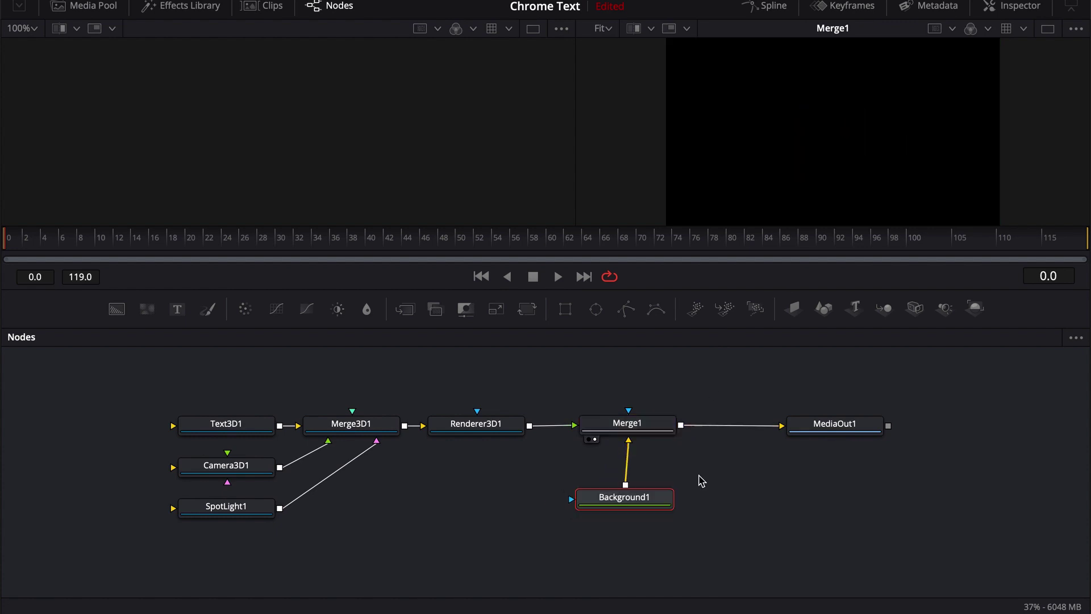
Line Background1 up directly under Merge1 and recenter the node graph
{"action": "left_click_drag", "start_coordinate": [608, 500], "coordinate": [629, 500]}
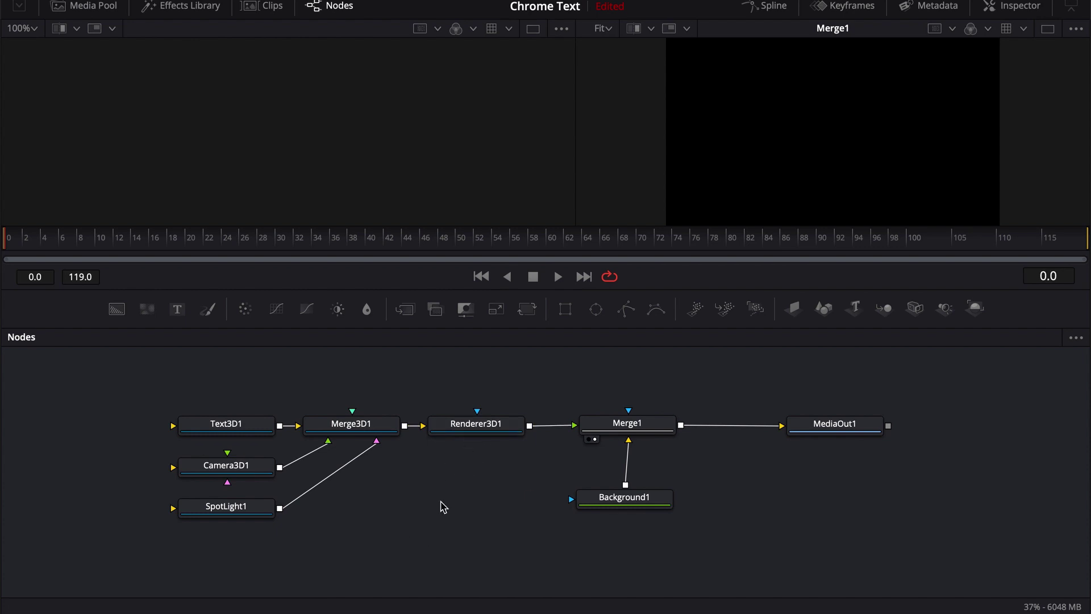
{"action": "left_click_drag", "start_coordinate": [460, 523], "coordinate": [392, 540]}
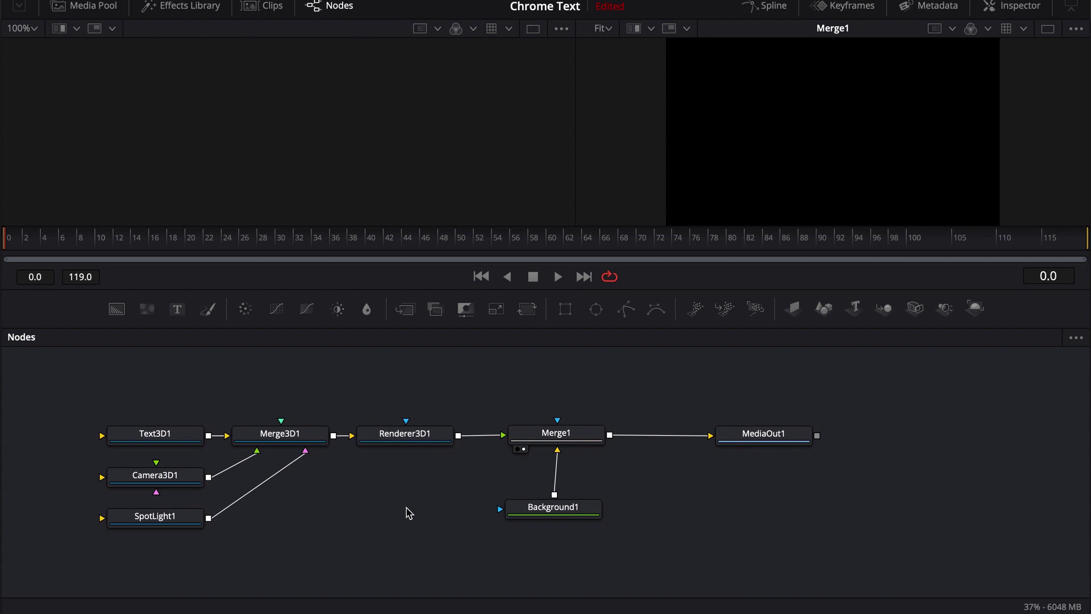
Enter CHROME as Text3D1's styled text
{"action": "left_click", "coordinate": [1012, 16]}
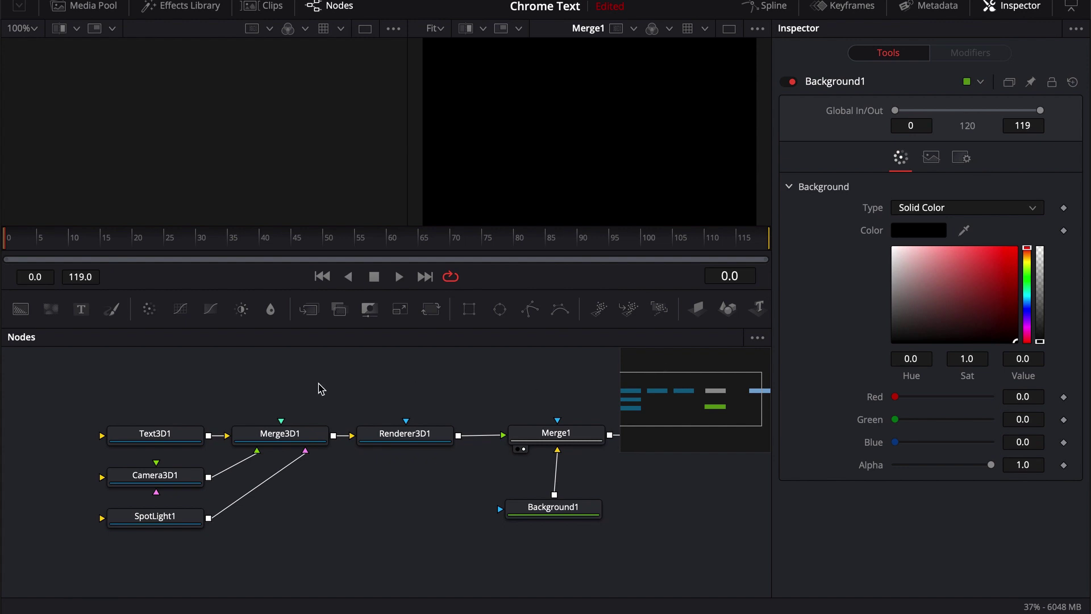
{"action": "left_click", "coordinate": [162, 443]}
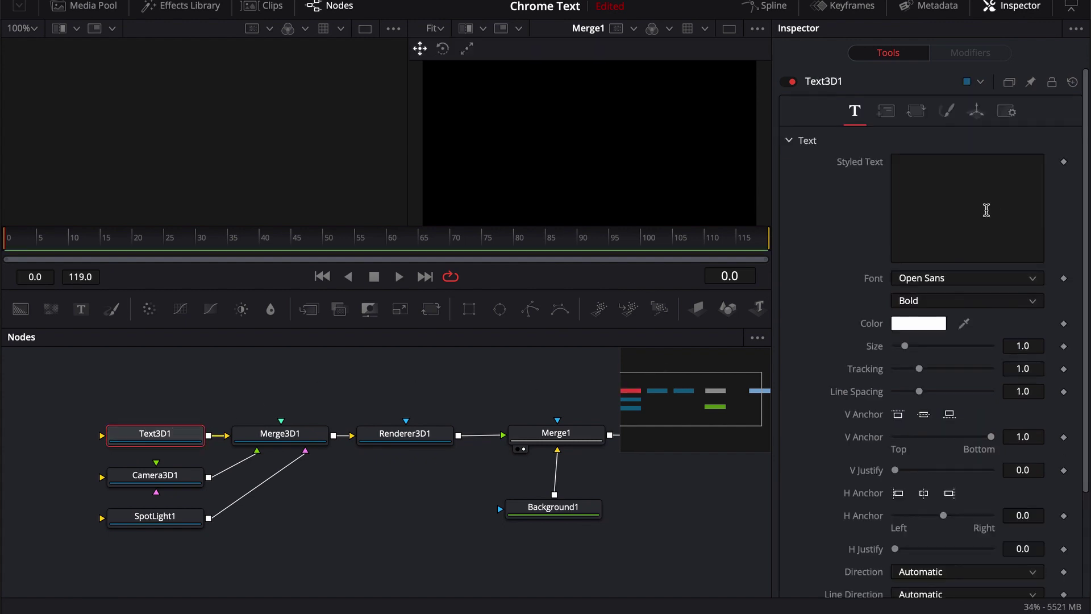
{"action": "left_click", "coordinate": [957, 182]}
{"action": "type", "text": "CHROME"}
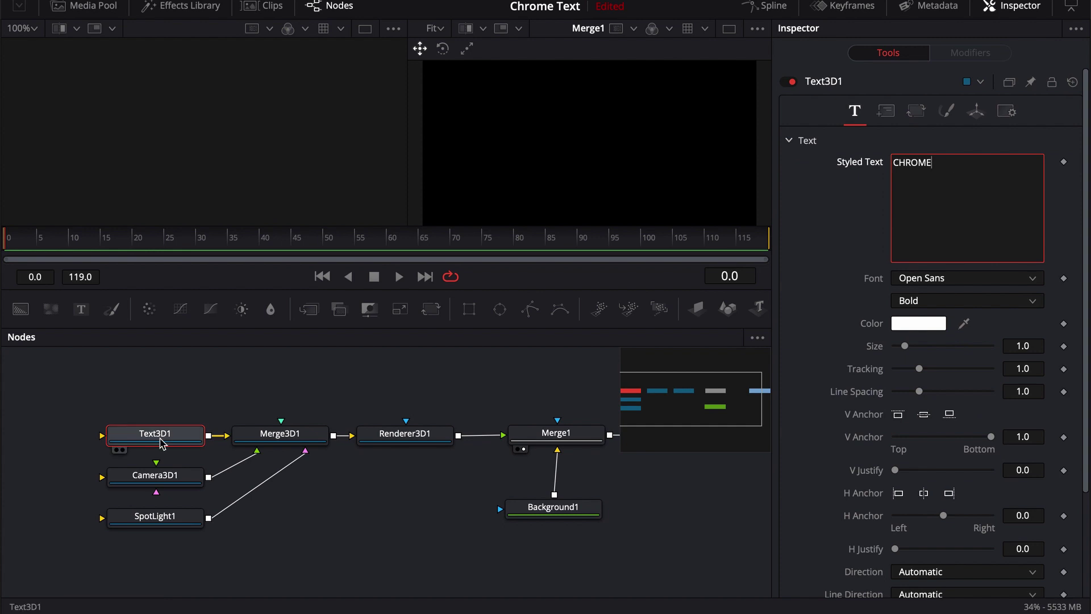
Show Text3D1 in the left viewer and orbit and zoom around the CHROME text
{"action": "left_click_drag", "start_coordinate": [162, 443], "coordinate": [179, 145]}
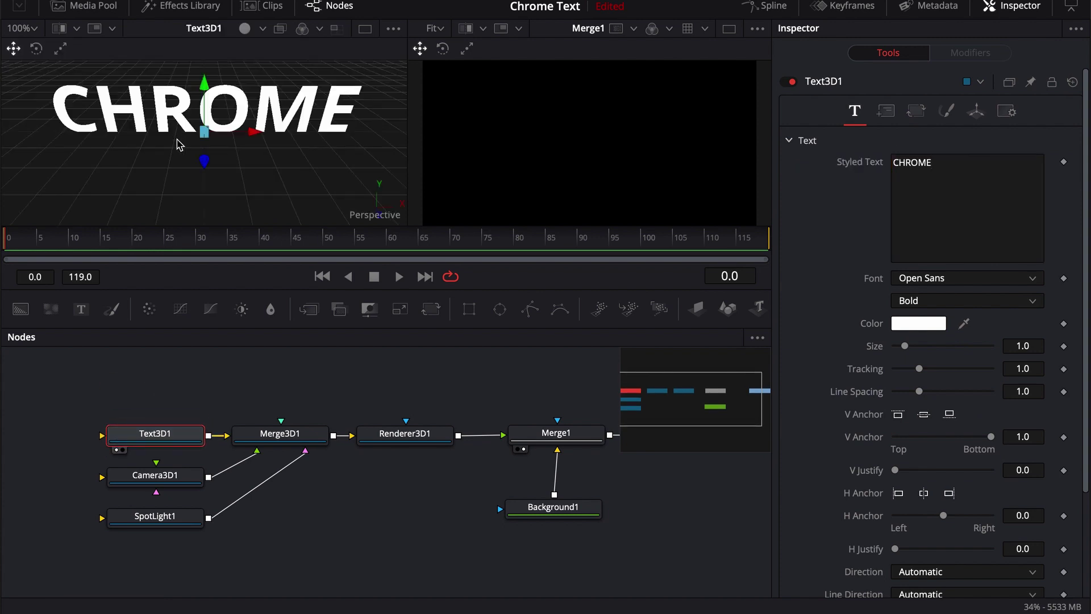
{"action": "left_click_drag", "start_coordinate": [311, 190], "coordinate": [229, 138]}
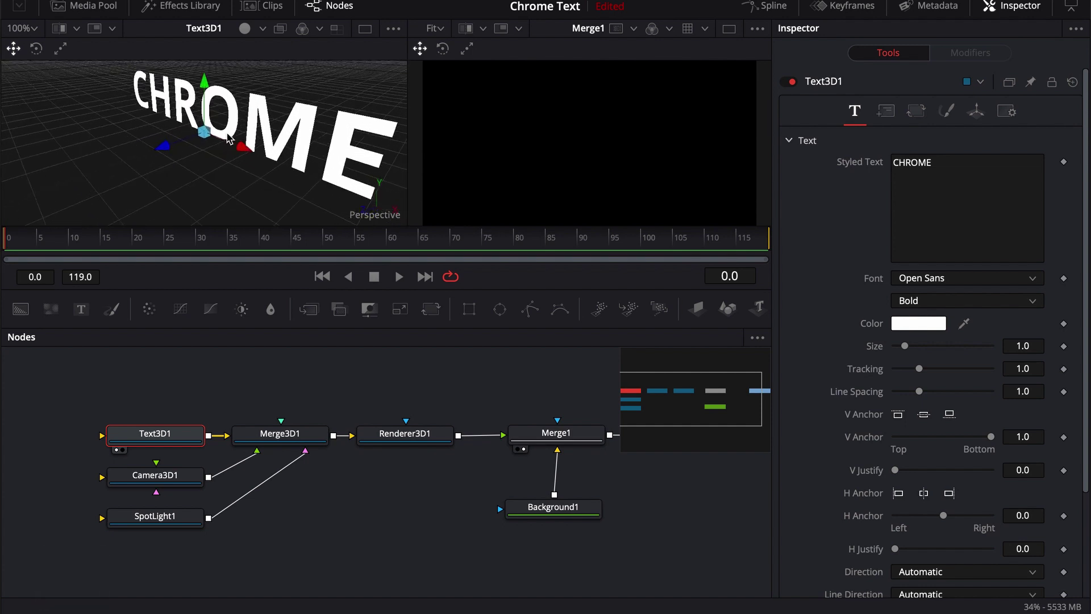
{"action": "mouse_move", "coordinate": [292, 165]}
{"action": "left_mouse_down"}
{"action": "mouse_move", "coordinate": [206, 165]}
{"action": "mouse_move", "coordinate": [274, 165]}
{"action": "left_mouse_up"}
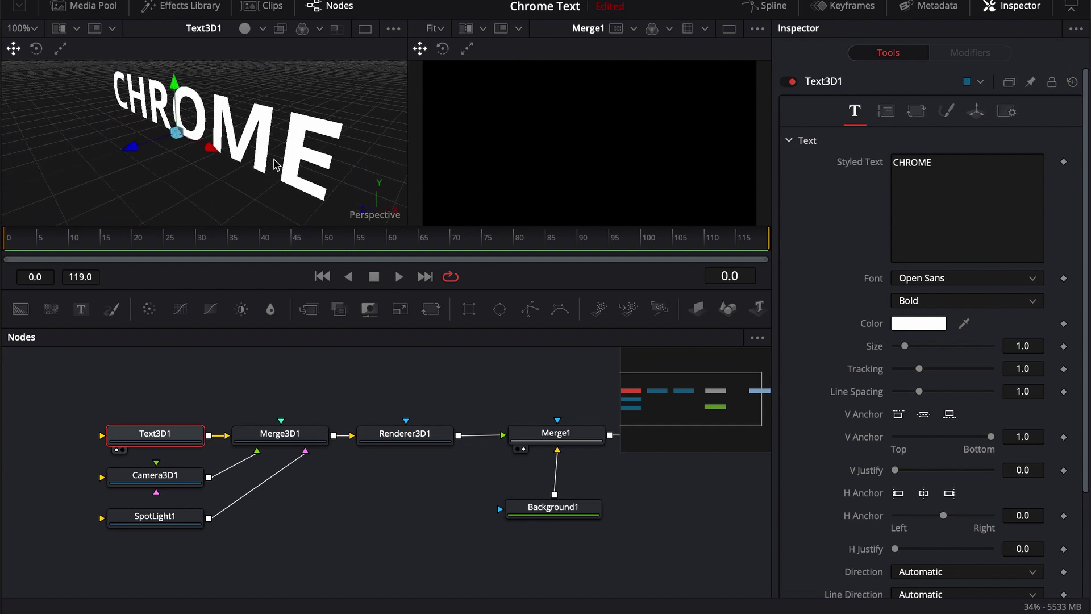
{"action": "scroll", "coordinate": [246, 152], "scroll_direction": "up", "scroll_amount": 5}
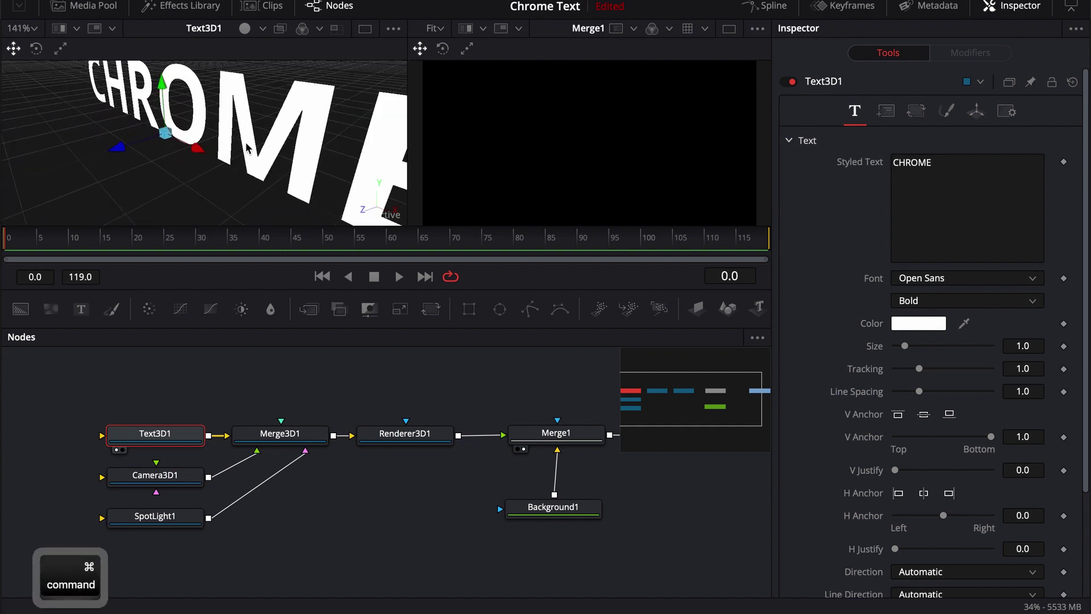
{"action": "scroll", "coordinate": [248, 149], "scroll_direction": "down", "scroll_amount": 5}
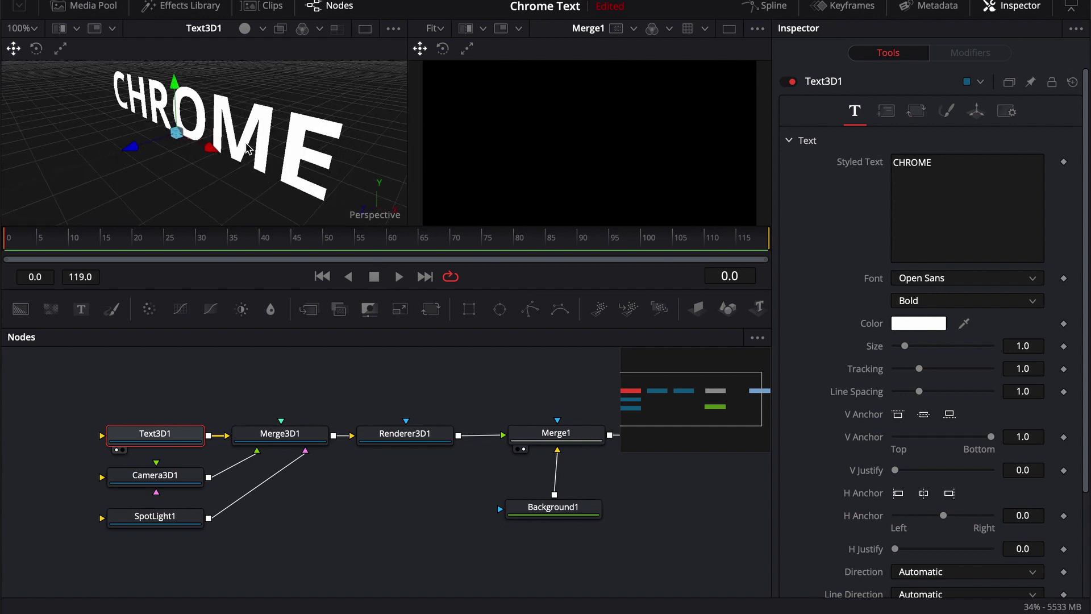
{"action": "scroll", "coordinate": [246, 149], "scroll_direction": "up", "scroll_amount": 3}
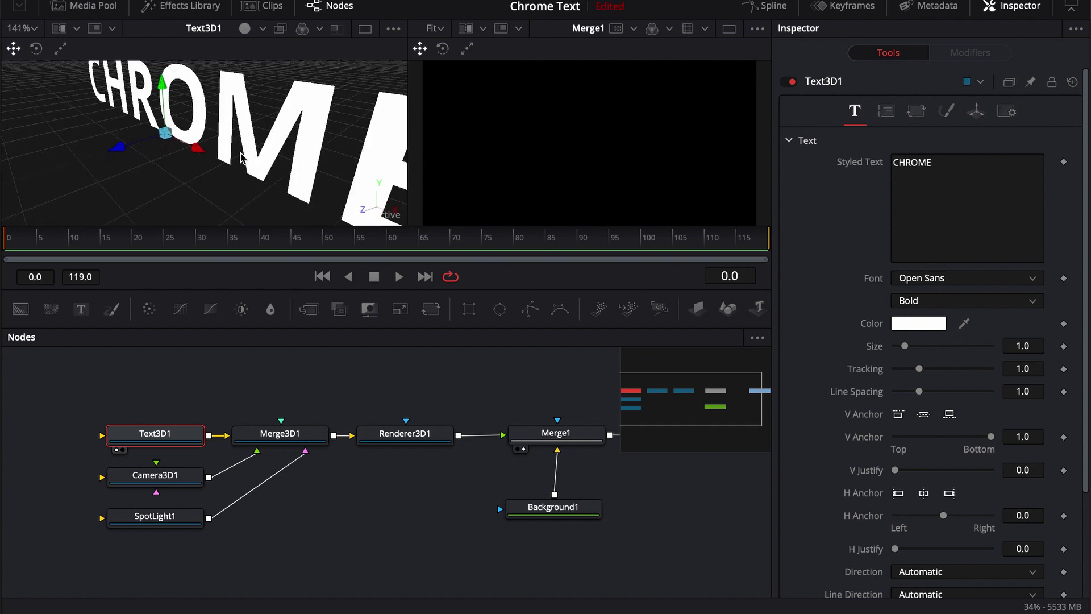
{"action": "scroll", "coordinate": [241, 158], "scroll_direction": "down", "scroll_amount": 2}
{"action": "scroll", "coordinate": [241, 158], "scroll_direction": "up", "scroll_amount": 3}
{"action": "scroll", "coordinate": [241, 158], "scroll_direction": "down", "scroll_amount": 3}
{"action": "scroll", "coordinate": [241, 159], "scroll_direction": "up", "scroll_amount": 2}
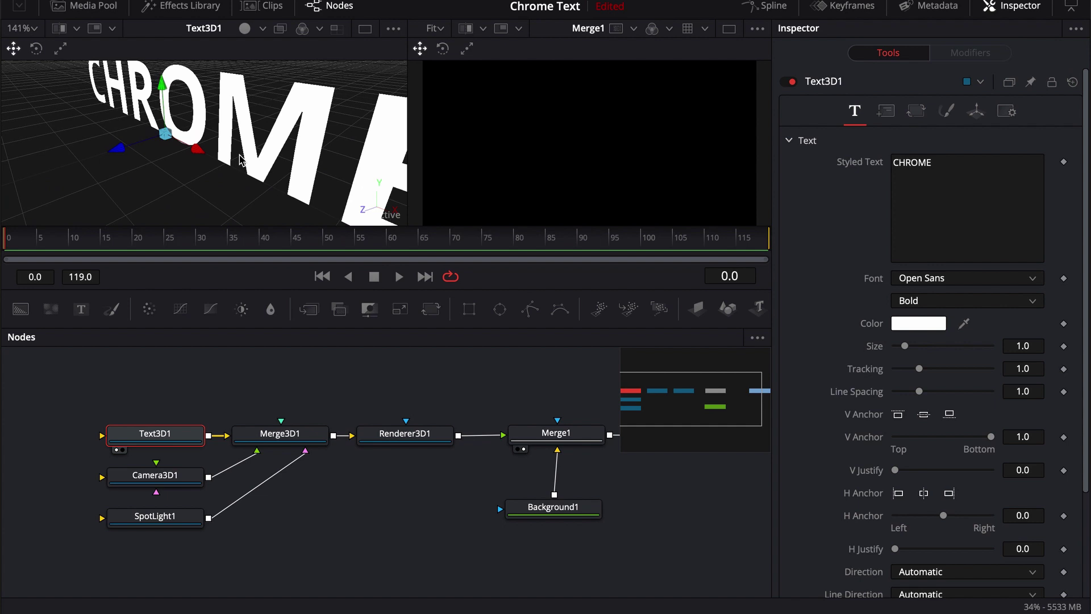
{"action": "scroll", "coordinate": [241, 159], "scroll_direction": "down", "scroll_amount": 2}
{"action": "scroll", "coordinate": [239, 156], "scroll_direction": "up", "scroll_amount": 2}
{"action": "scroll", "coordinate": [234, 152], "scroll_direction": "down", "scroll_amount": 2}
{"action": "scroll", "coordinate": [231, 148], "scroll_direction": "up", "scroll_amount": 3}
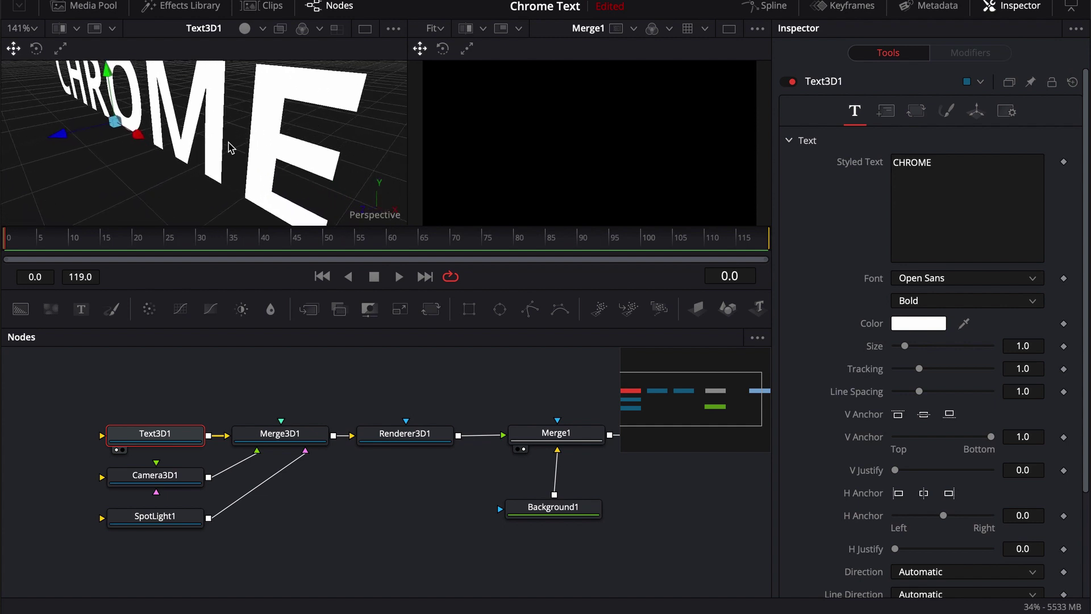
{"action": "scroll", "coordinate": [808, 388], "scroll_direction": "down", "scroll_amount": 3}
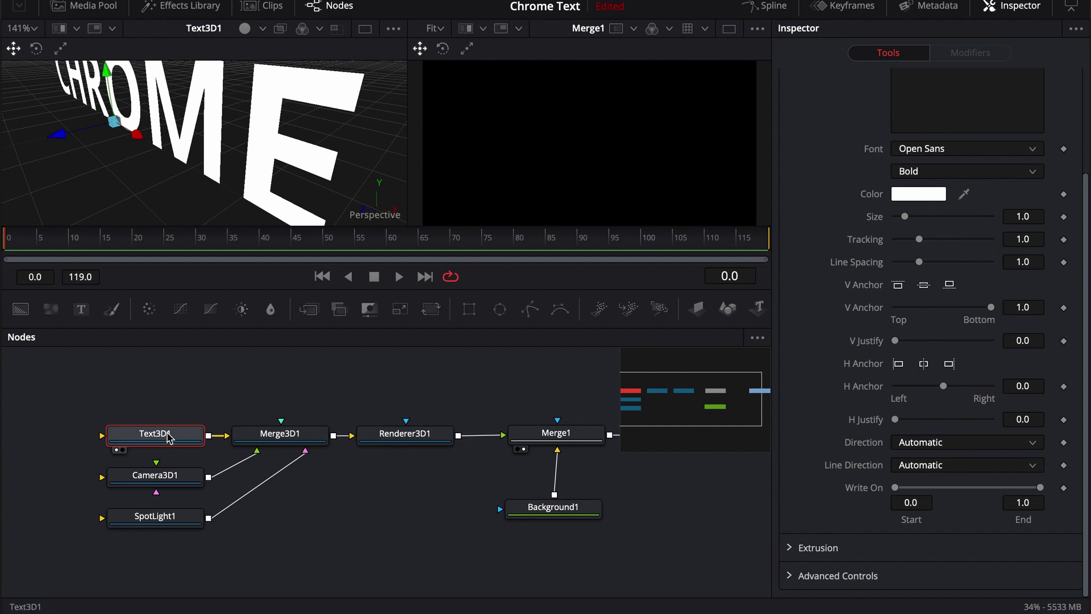
Give CHROME a Custom extrusion with depth 0.1181 and bevel width 0.0126
{"action": "left_click", "coordinate": [790, 549]}
{"action": "scroll", "coordinate": [829, 385], "scroll_direction": "down", "scroll_amount": 3}
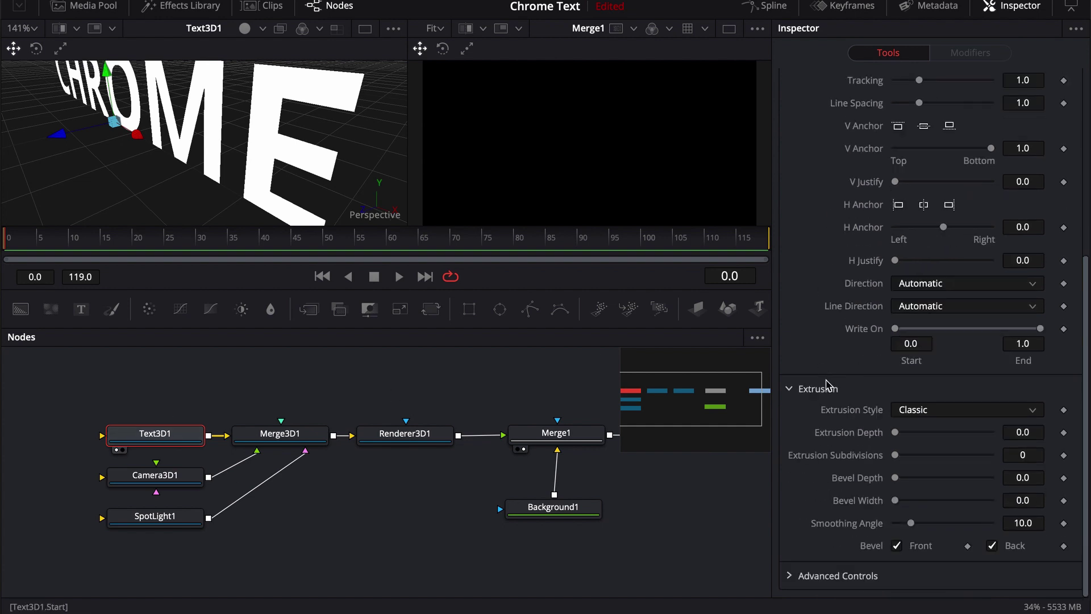
{"action": "left_click", "coordinate": [924, 410]}
{"action": "left_click", "coordinate": [916, 453]}
{"action": "scroll", "coordinate": [855, 454], "scroll_direction": "down", "scroll_amount": 1}
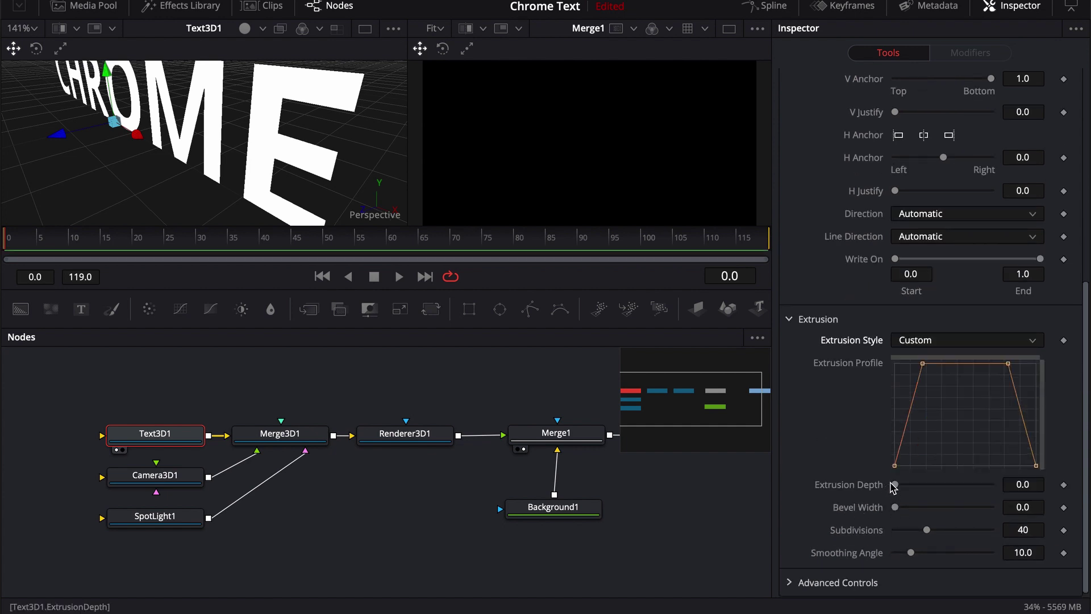
{"action": "left_click_drag", "start_coordinate": [896, 486], "coordinate": [907, 507]}
{"action": "left_click_drag", "start_coordinate": [427, 511], "coordinate": [376, 511]}
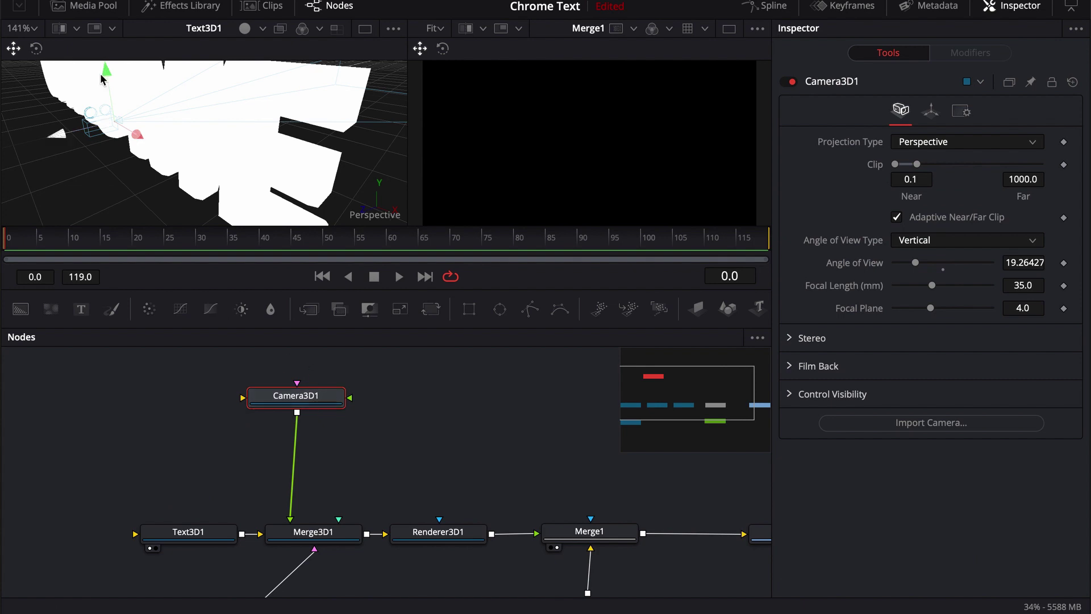
Try moving the camera in the scene, then undo to keep CHROME framed
{"action": "left_click_drag", "start_coordinate": [56, 145], "coordinate": [36, 142]}
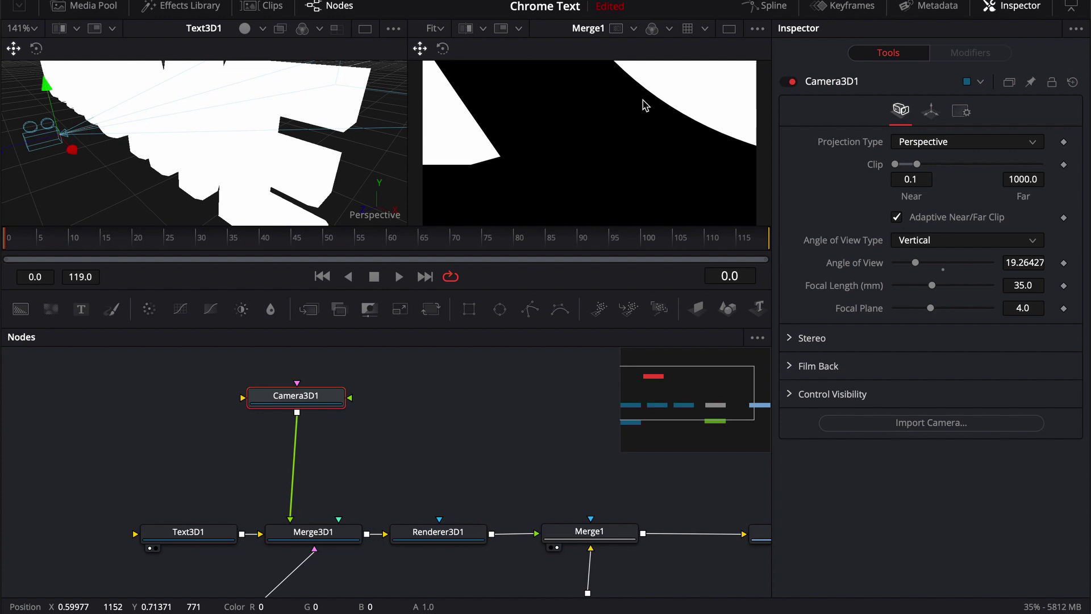
{"action": "scroll", "coordinate": [230, 176], "scroll_direction": "down", "scroll_amount": 10}
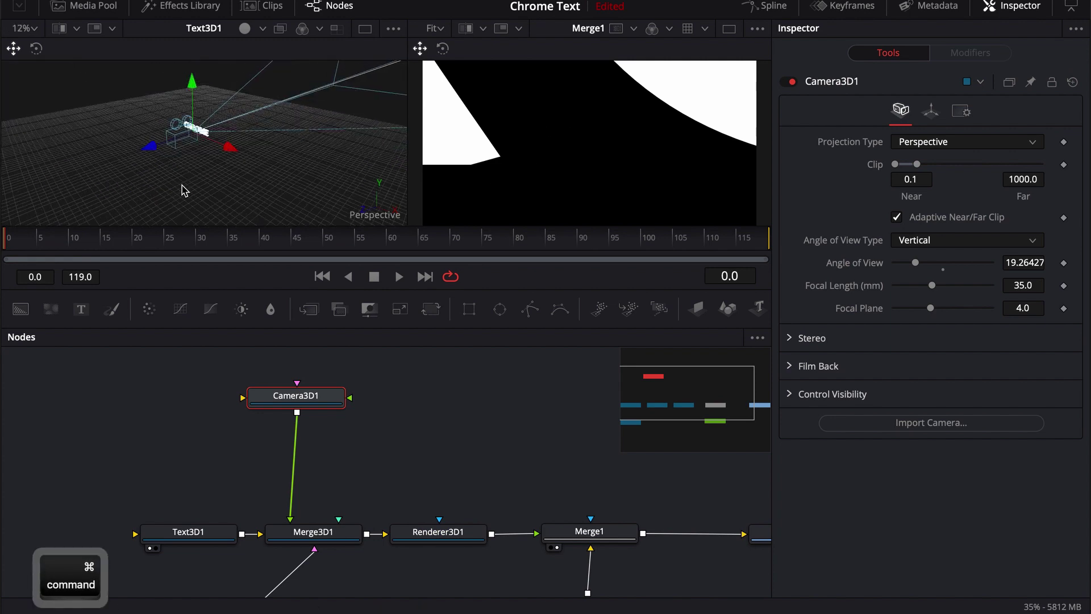
{"action": "key", "text": "super+z"}
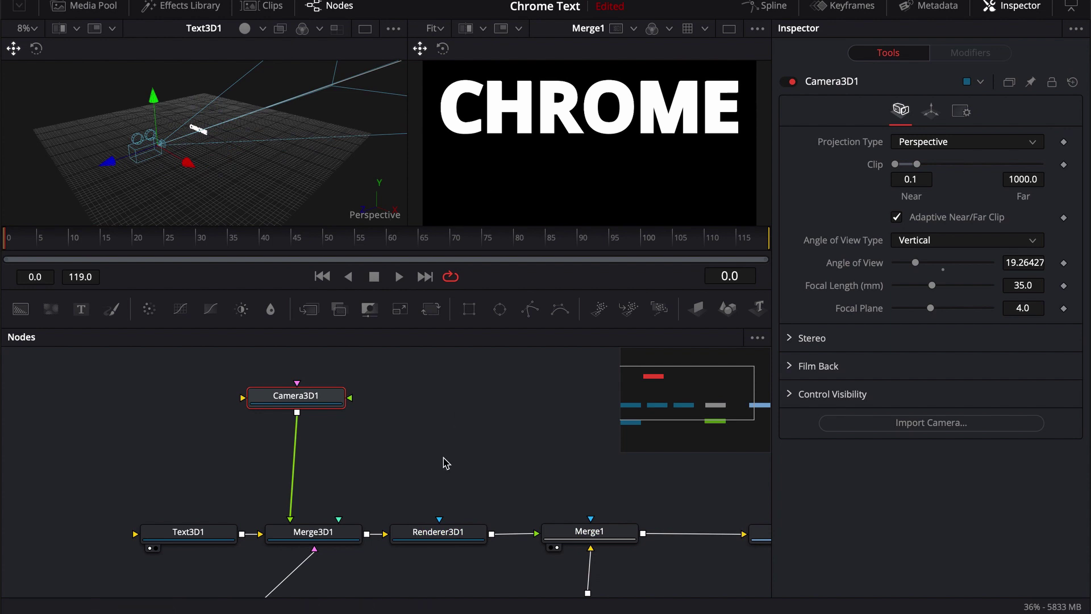
{"action": "scroll", "coordinate": [414, 454], "scroll_direction": "down", "scroll_amount": 5}
{"action": "scroll", "coordinate": [415, 455], "scroll_direction": "right", "scroll_amount": 5}
Move SpotLight1 up beside Camera3D1 and select Camera3D1
{"action": "left_click_drag", "start_coordinate": [159, 555], "coordinate": [307, 392]}
{"action": "scroll", "coordinate": [348, 482], "scroll_direction": "up", "scroll_amount": 5}
{"action": "scroll", "coordinate": [349, 482], "scroll_direction": "up", "scroll_amount": 2}
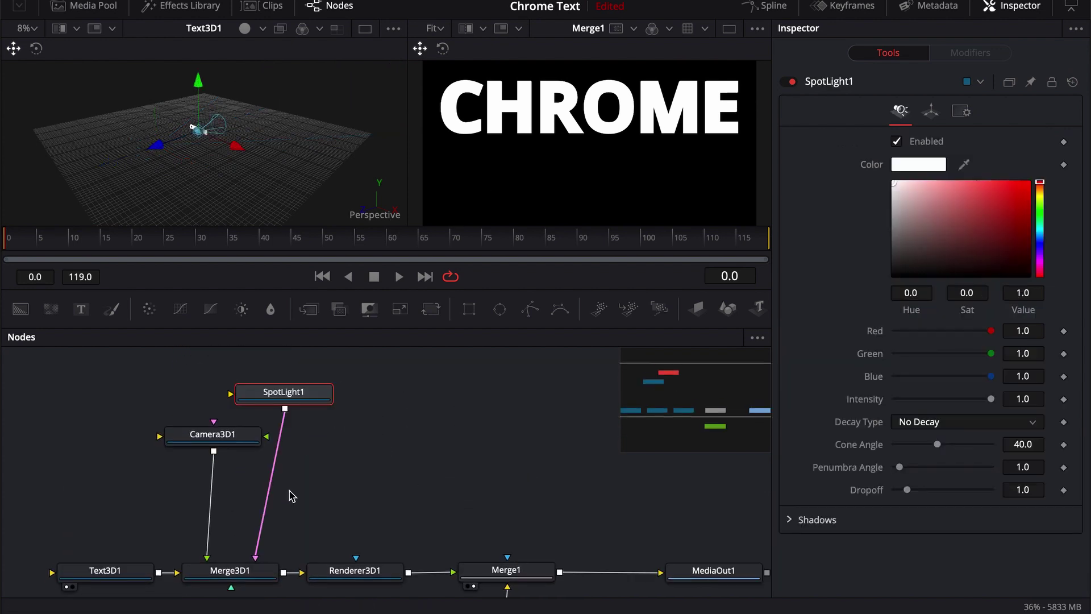
{"action": "left_click", "coordinate": [216, 438]}
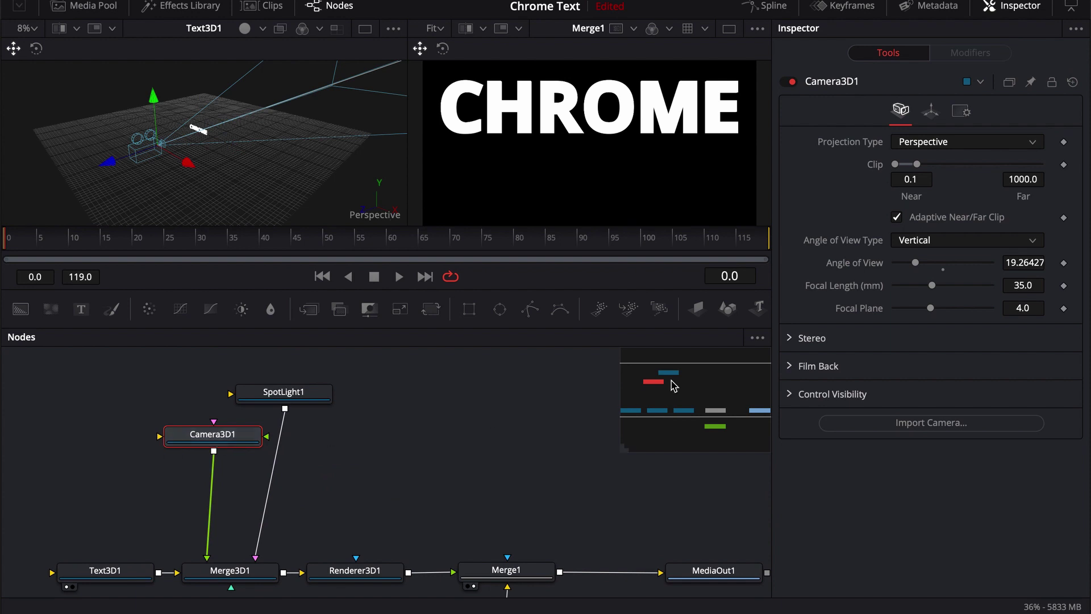
Turn on Use Target for Camera3D1 and place it at X 0.182631, Y -0.01420, Z 4.775134
{"action": "left_click", "coordinate": [932, 113]}
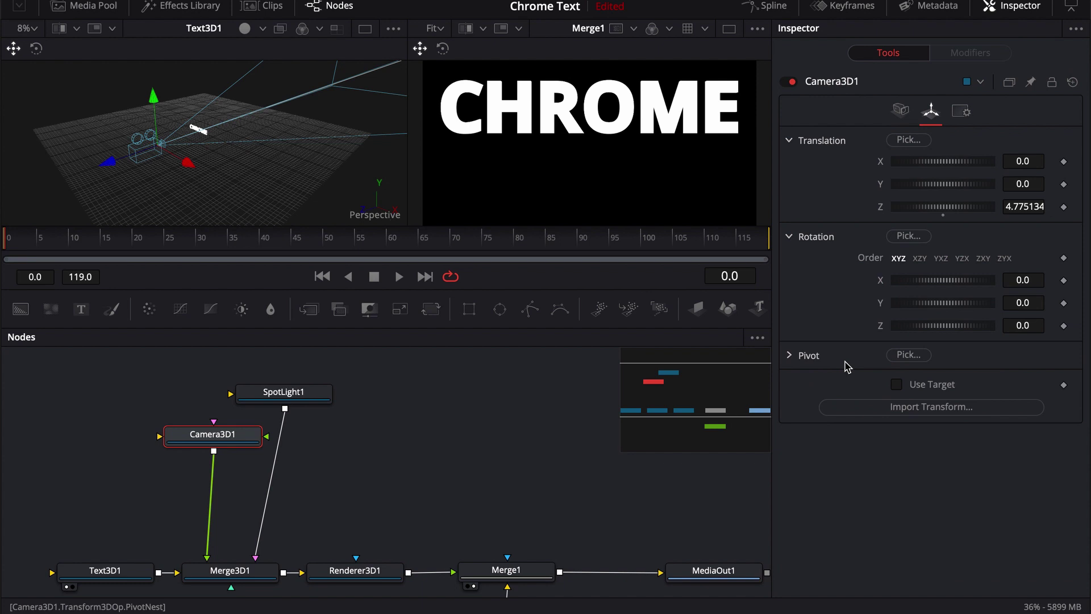
{"action": "left_click", "coordinate": [897, 385]}
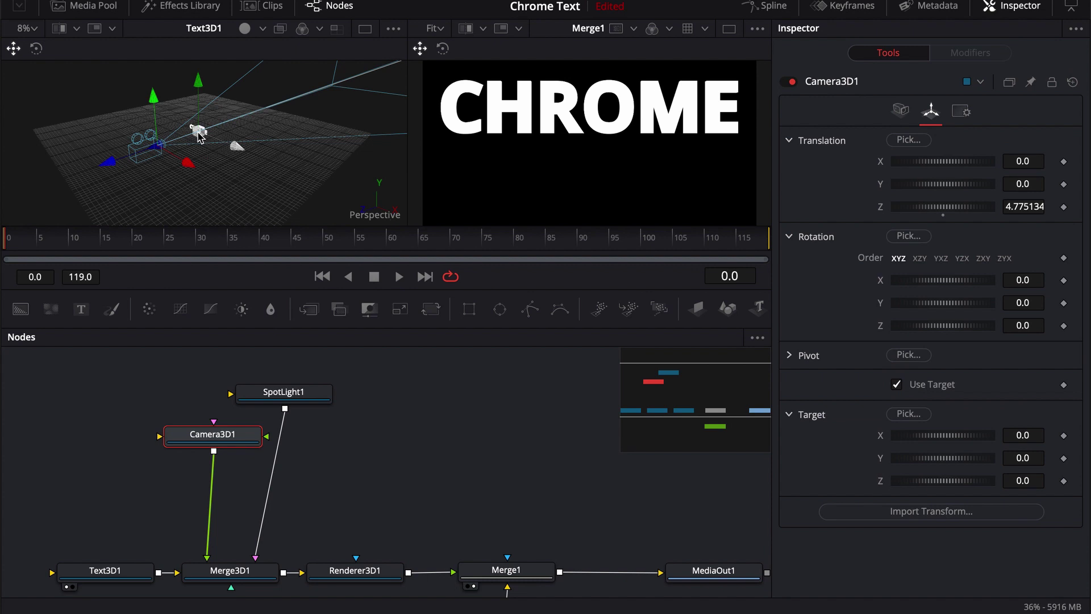
{"action": "mouse_move", "coordinate": [152, 100]}
{"action": "left_mouse_down"}
{"action": "mouse_move", "coordinate": [151, 74]}
{"action": "mouse_move", "coordinate": [151, 116]}
{"action": "mouse_move", "coordinate": [151, 106]}
{"action": "left_mouse_up"}
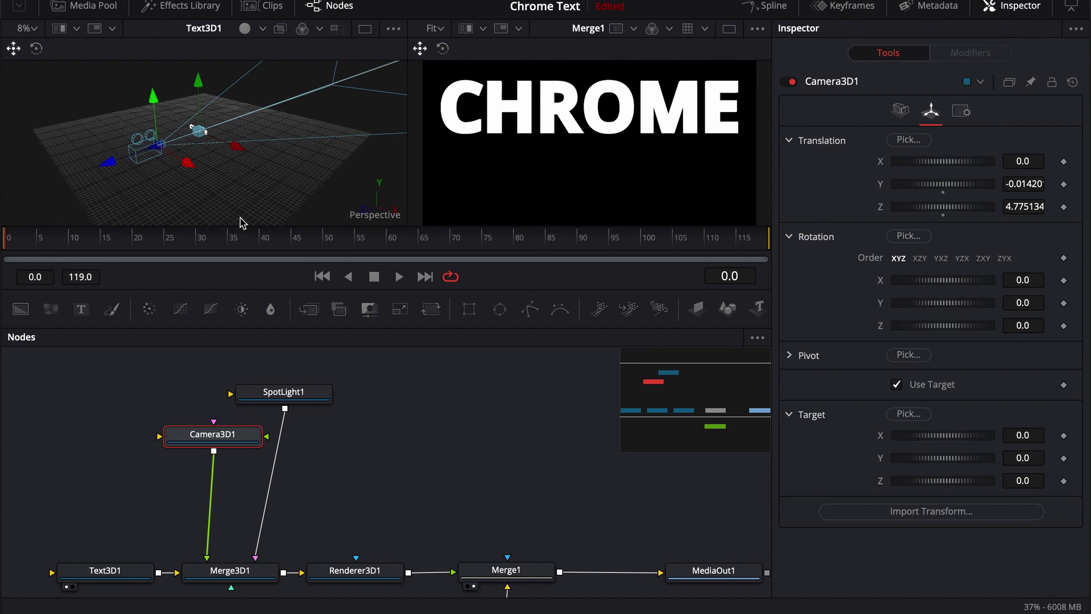
{"action": "mouse_move", "coordinate": [186, 163]}
{"action": "left_mouse_down"}
{"action": "mouse_move", "coordinate": [161, 154]}
{"action": "mouse_move", "coordinate": [229, 182]}
{"action": "mouse_move", "coordinate": [189, 180]}
{"action": "left_mouse_up"}
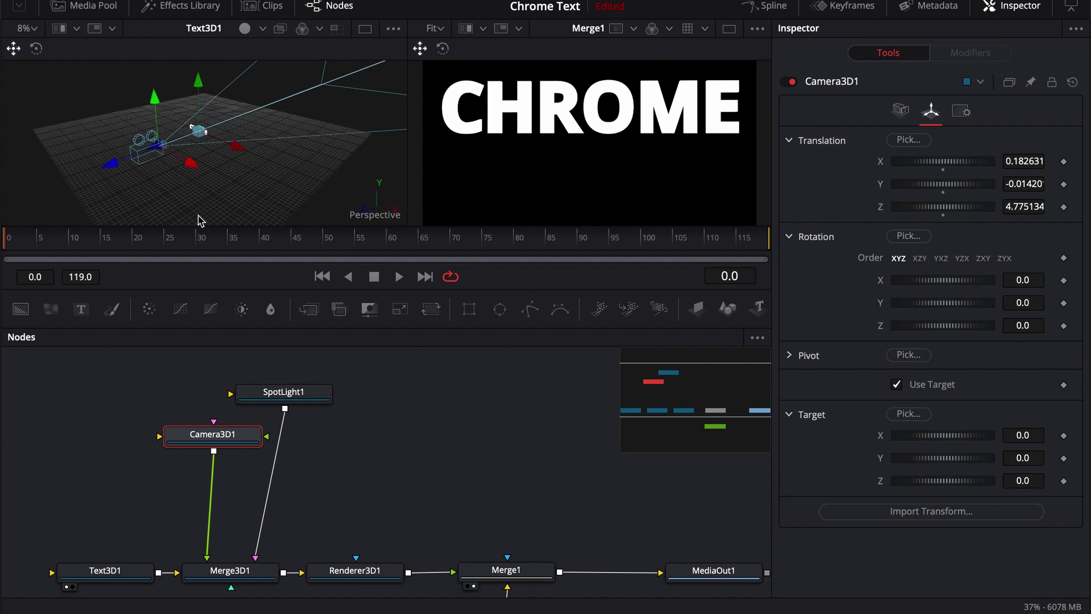
Make SpotLight1 aim at a target and move it to Y 3.634962, Z 7.097056
{"action": "left_click", "coordinate": [278, 396]}
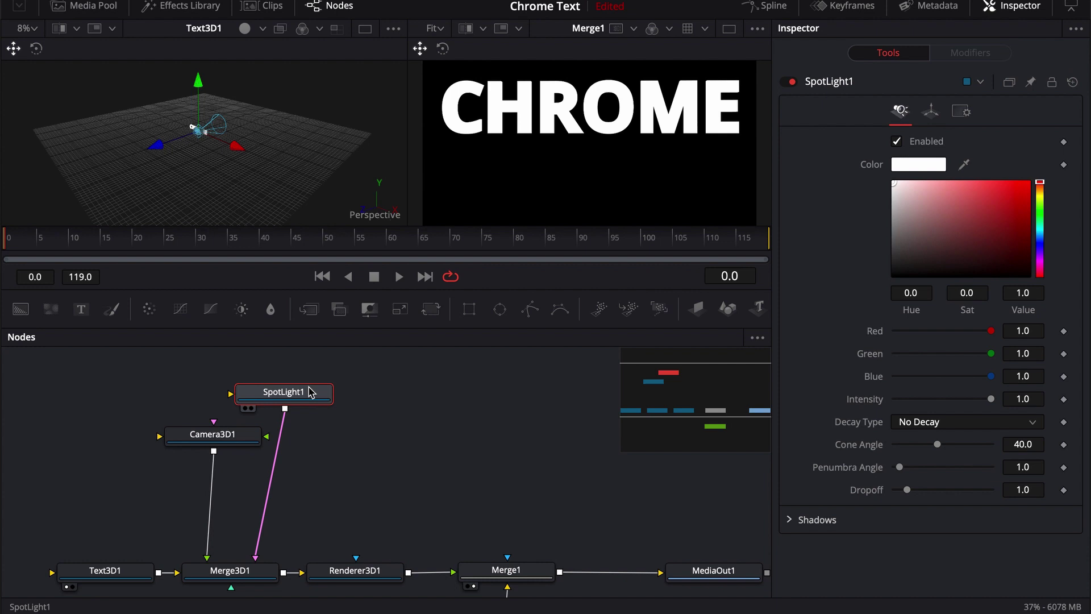
{"action": "left_click", "coordinate": [927, 121]}
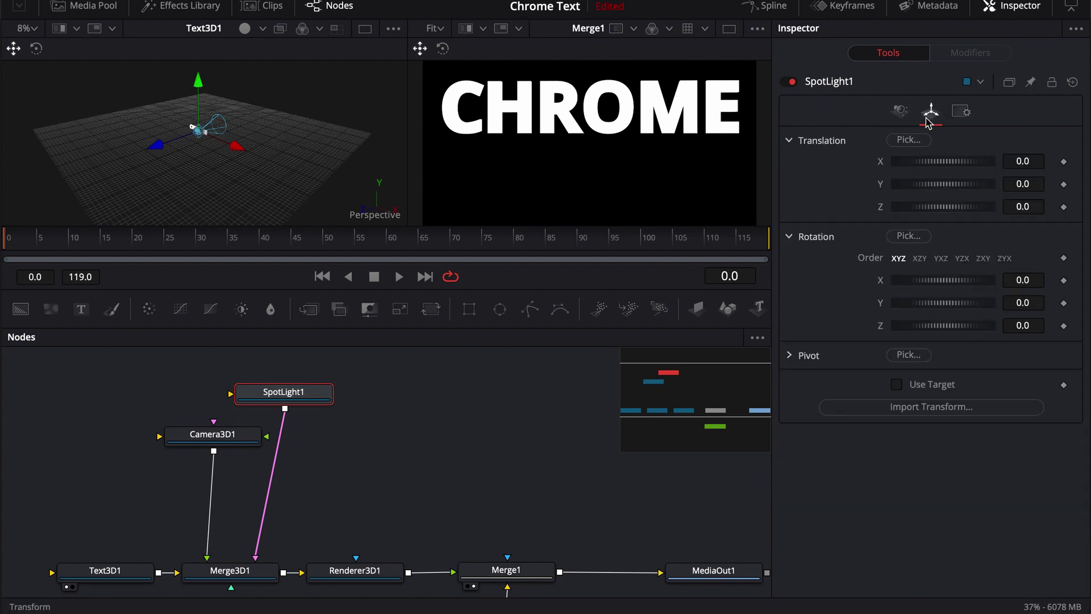
{"action": "left_click", "coordinate": [896, 384]}
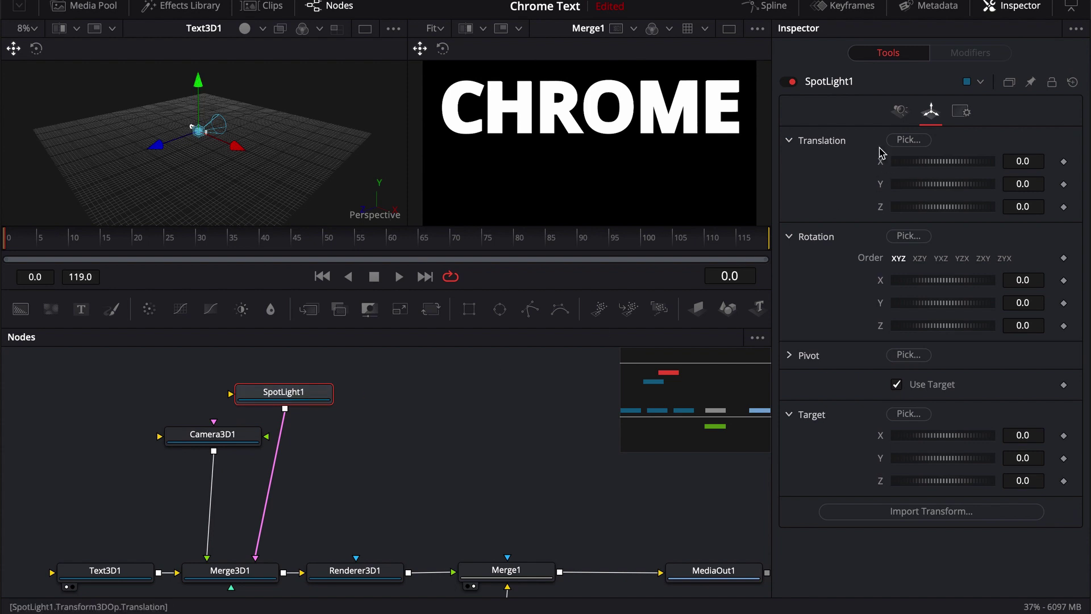
{"action": "left_click_drag", "start_coordinate": [162, 153], "coordinate": [114, 60]}
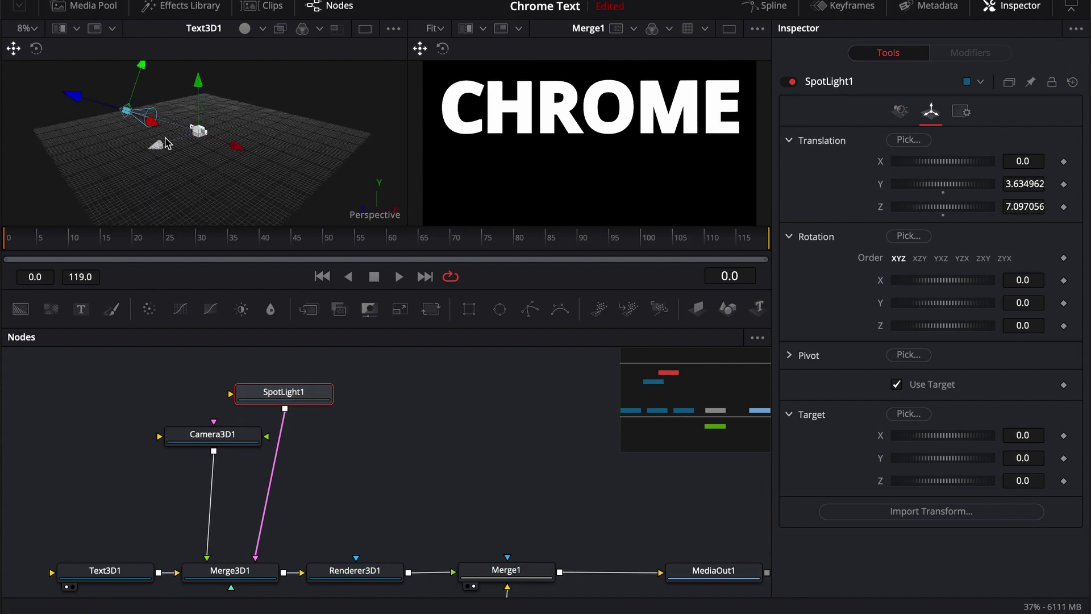
Set Renderer3D1 to Camera3D1 and the OpenGL Renderer with lighting and shadows enabled
{"action": "scroll", "coordinate": [358, 575], "scroll_direction": "down", "scroll_amount": 1}
{"action": "left_click", "coordinate": [358, 571]}
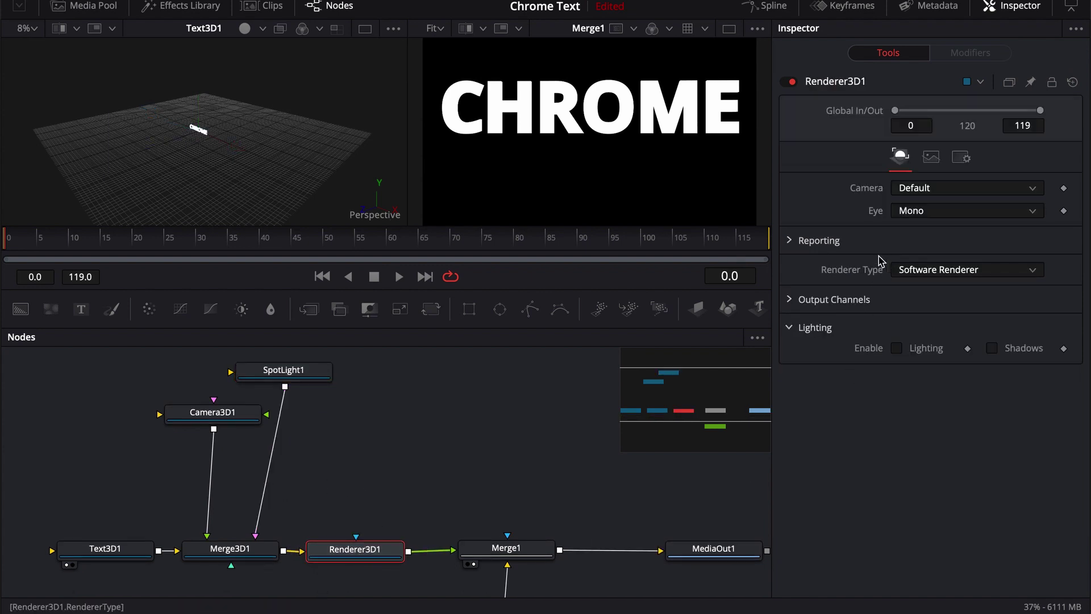
{"action": "left_click", "coordinate": [897, 349]}
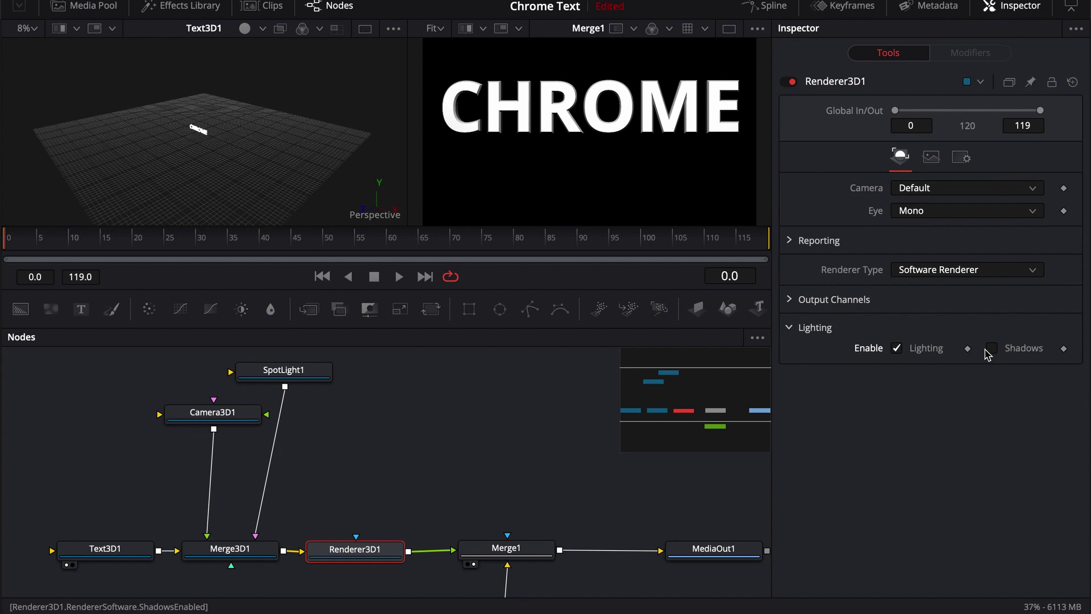
{"action": "left_click", "coordinate": [992, 348]}
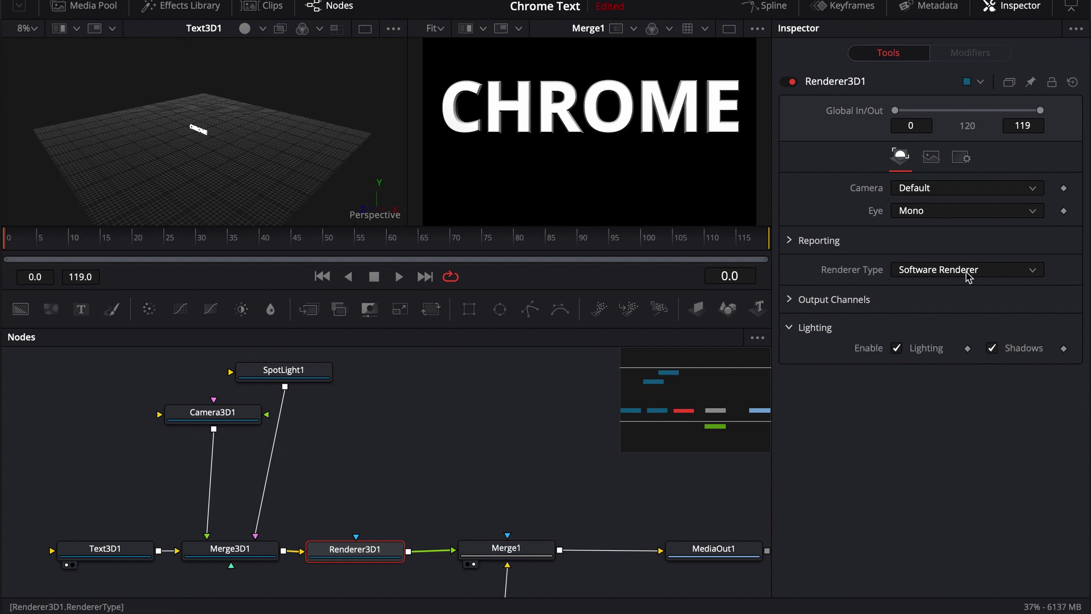
{"action": "left_click", "coordinate": [930, 187]}
{"action": "left_click", "coordinate": [920, 221]}
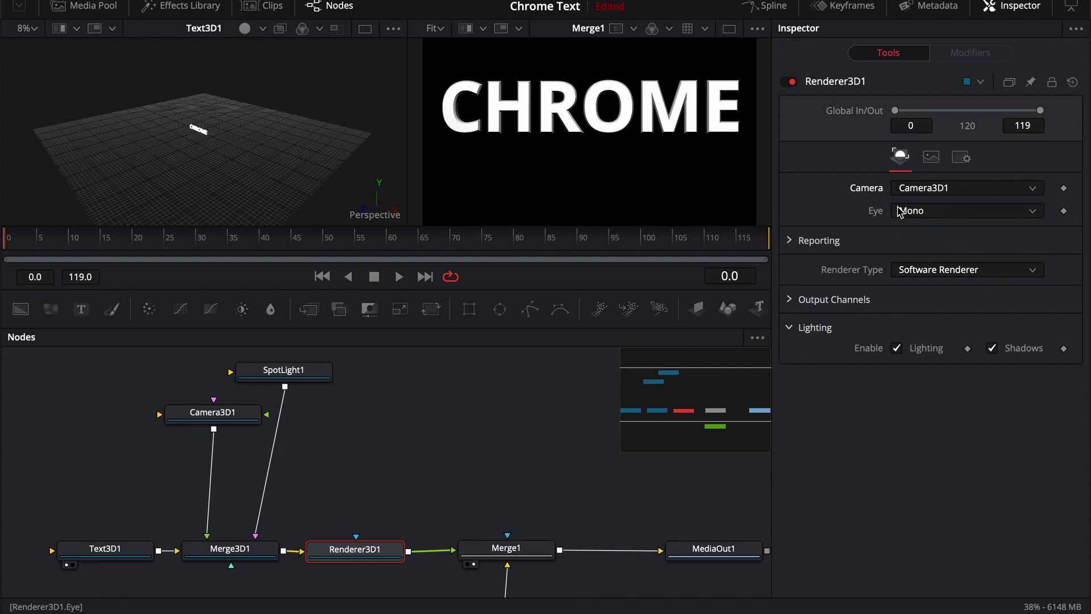
{"action": "left_click", "coordinate": [906, 275]}
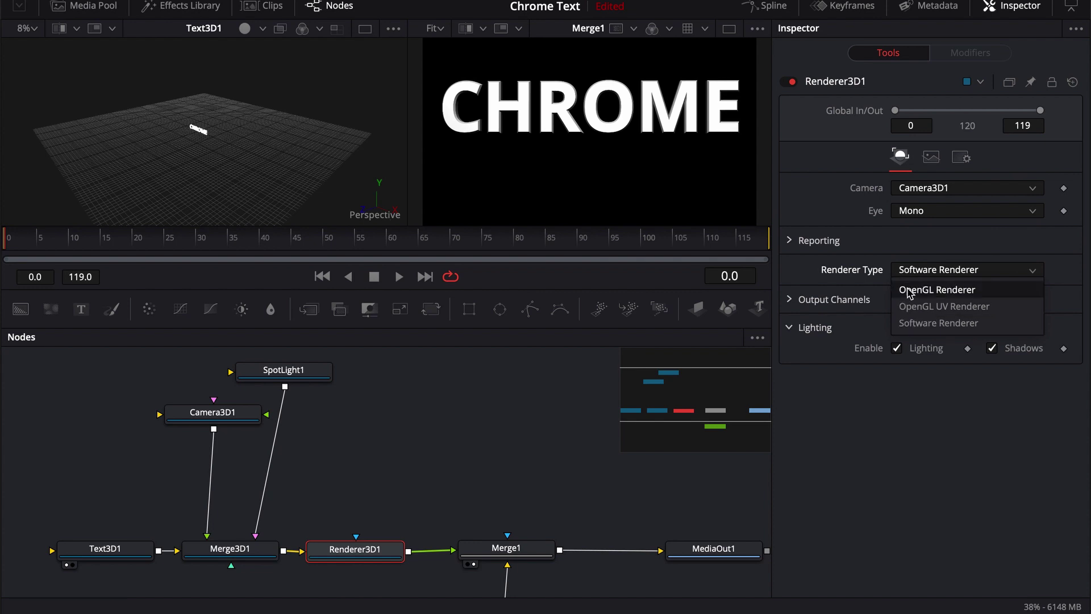
{"action": "left_click", "coordinate": [908, 291]}
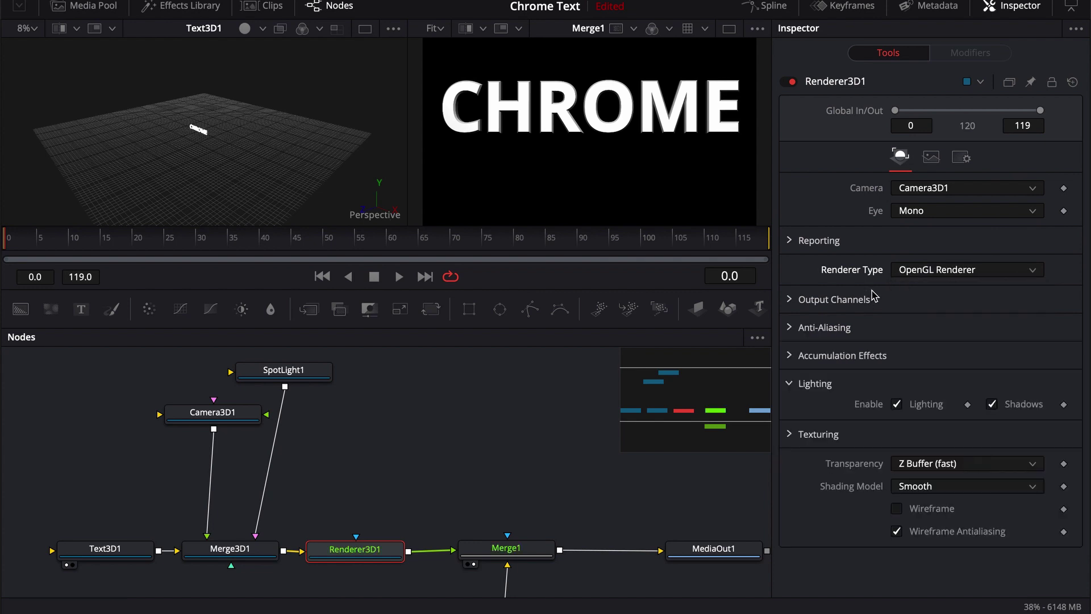
{"action": "left_click", "coordinate": [621, 434]}
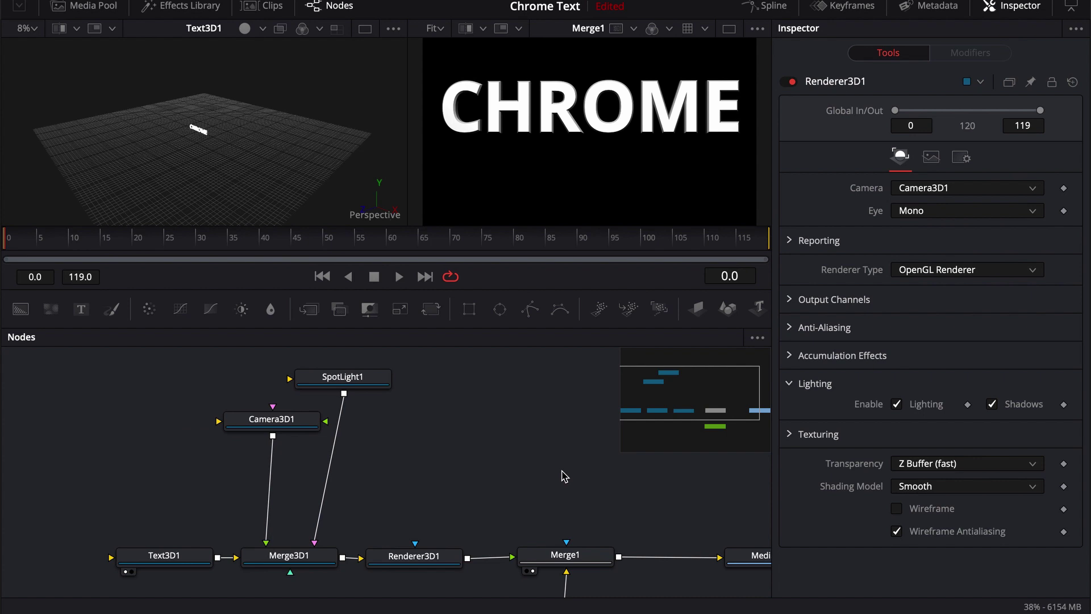
{"action": "left_click_drag", "start_coordinate": [452, 483], "coordinate": [499, 472]}
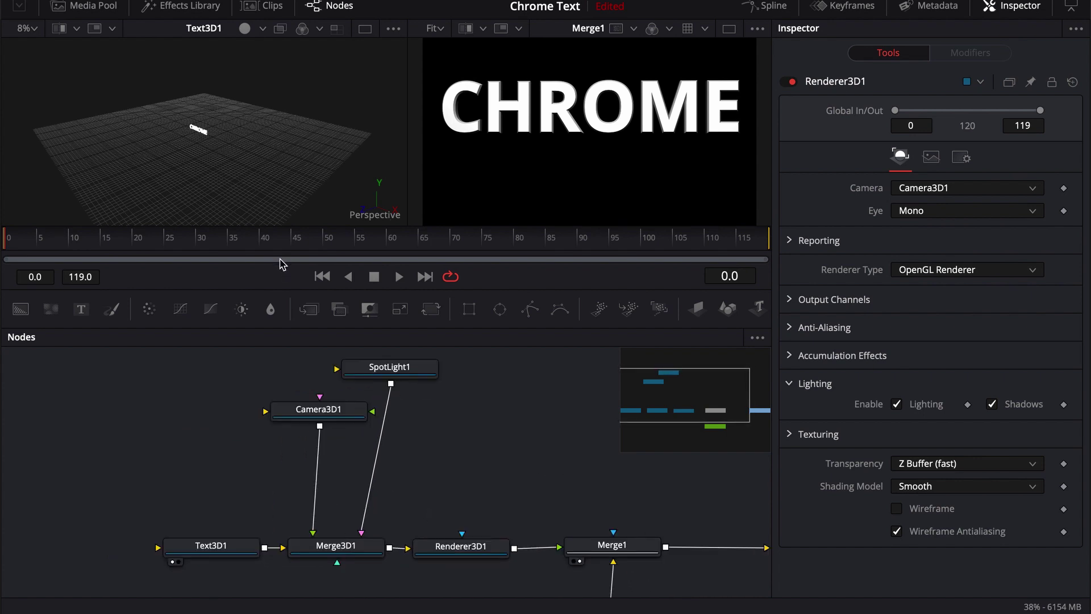
Shift SpotLight1 to X -3.15319 so it lights CHROME from the left
{"action": "left_click", "coordinate": [382, 369]}
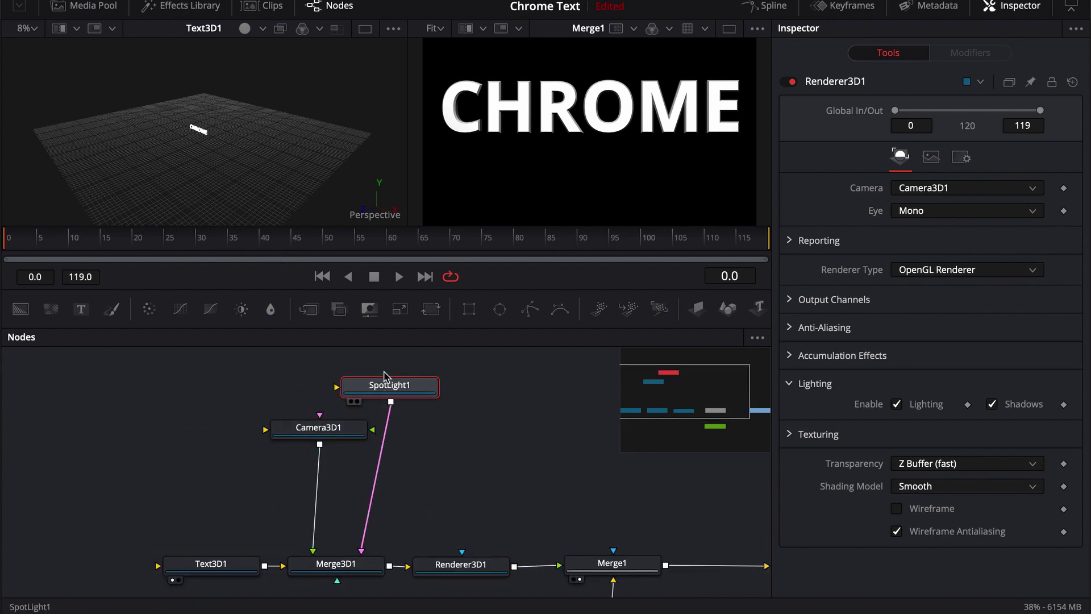
{"action": "key", "text": "super+f"}
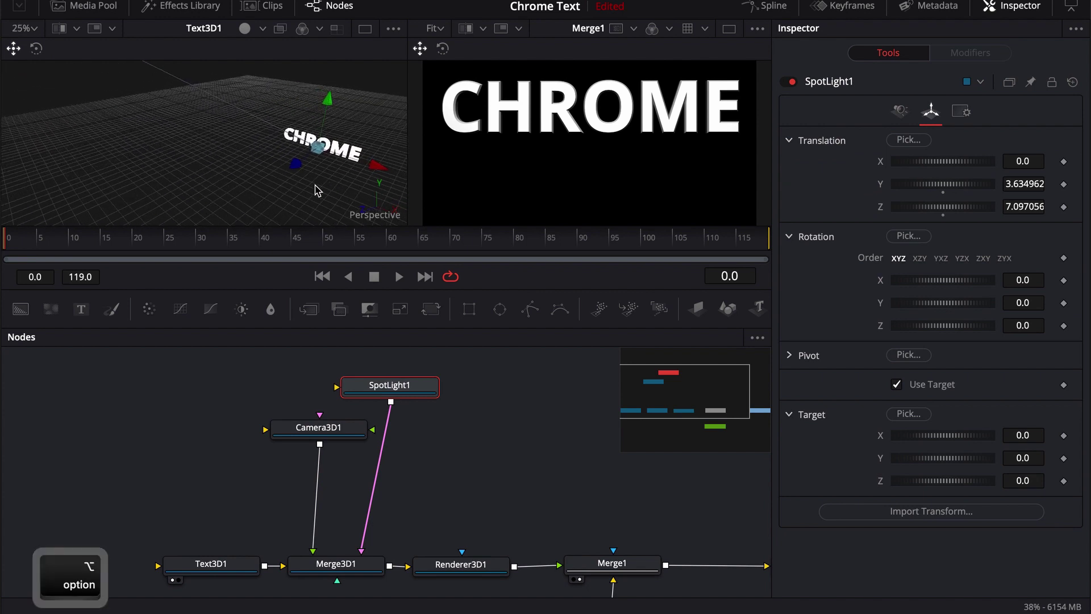
{"action": "key", "text": "super+f"}
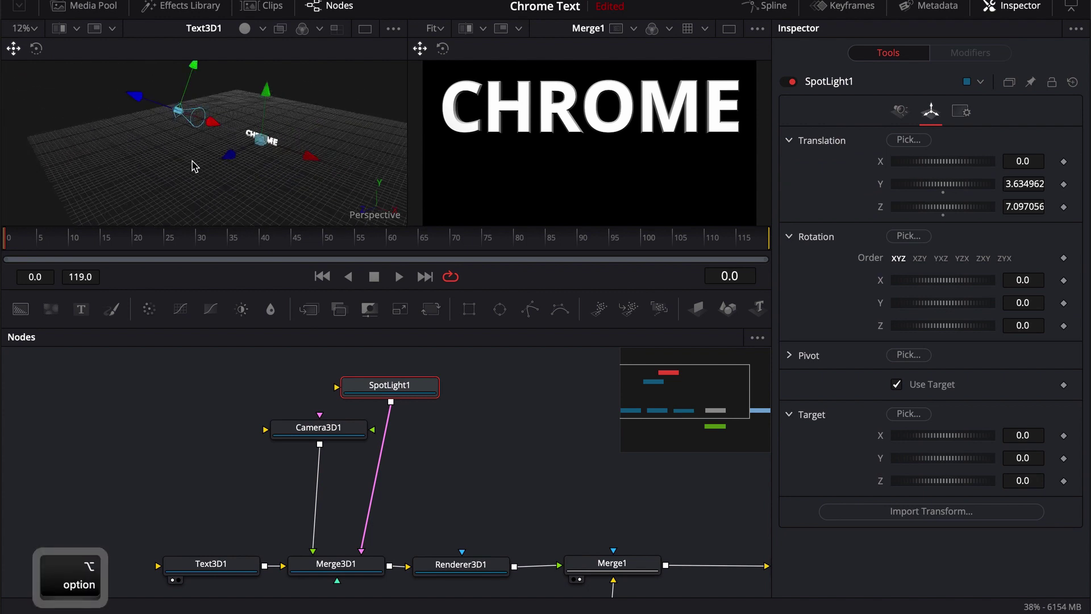
{"action": "left_click_drag", "start_coordinate": [195, 165], "coordinate": [170, 117]}
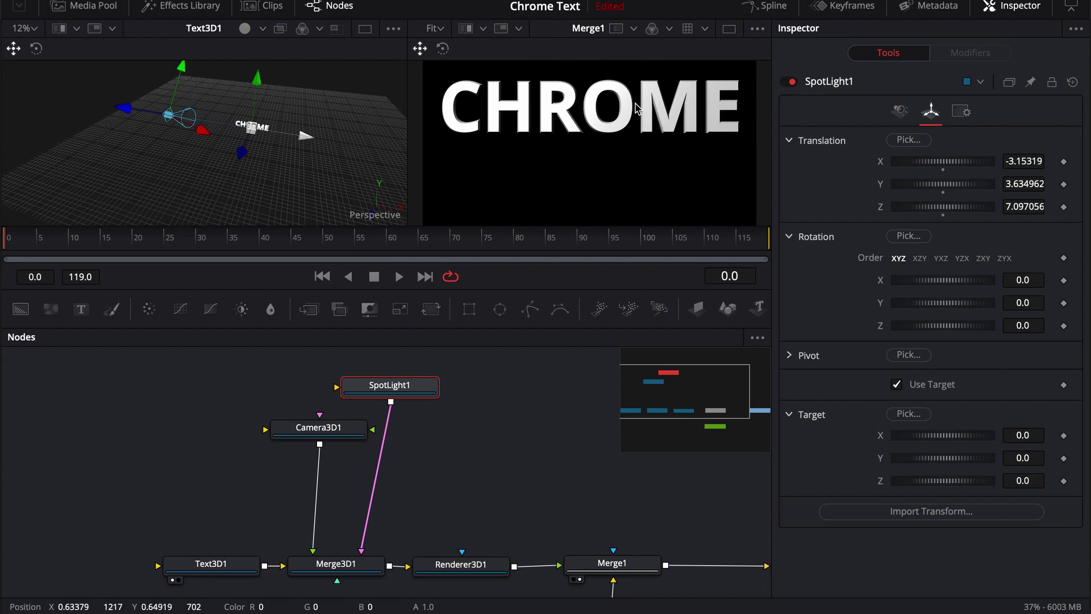
{"action": "scroll", "coordinate": [636, 108], "scroll_direction": "up", "scroll_amount": 5}
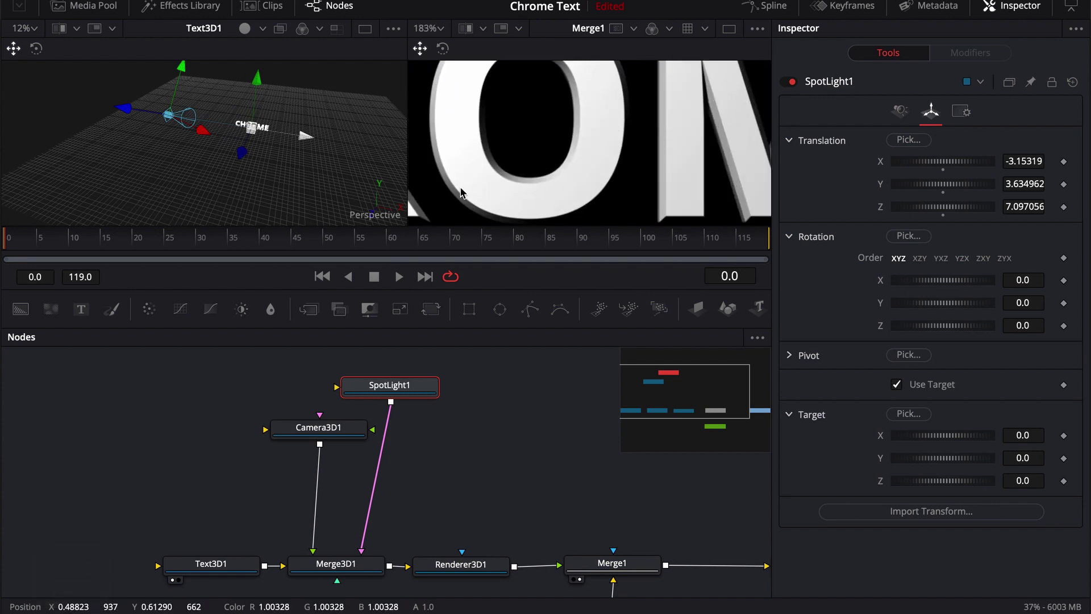
{"action": "scroll", "coordinate": [519, 478], "scroll_direction": "down", "scroll_amount": 2}
{"action": "scroll", "coordinate": [520, 478], "scroll_direction": "right", "scroll_amount": 3}
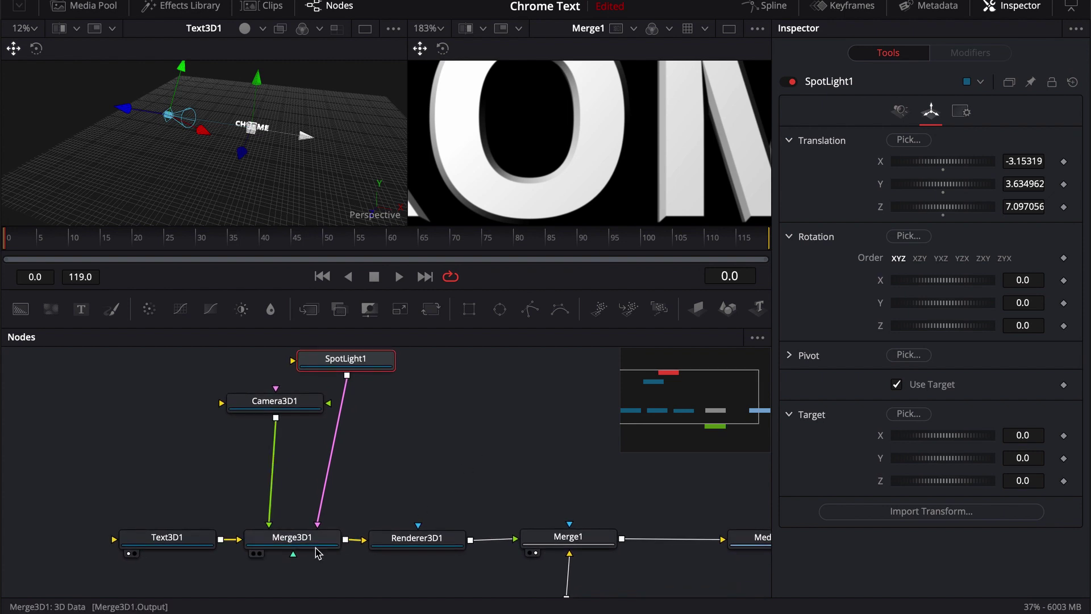
Curve Text3D1's extrusion profile: depth 0.1307, bevel width 0.0236, 62 subdivisions
{"action": "left_click", "coordinate": [169, 539]}
{"action": "scroll", "coordinate": [949, 456], "scroll_direction": "down", "scroll_amount": 6}
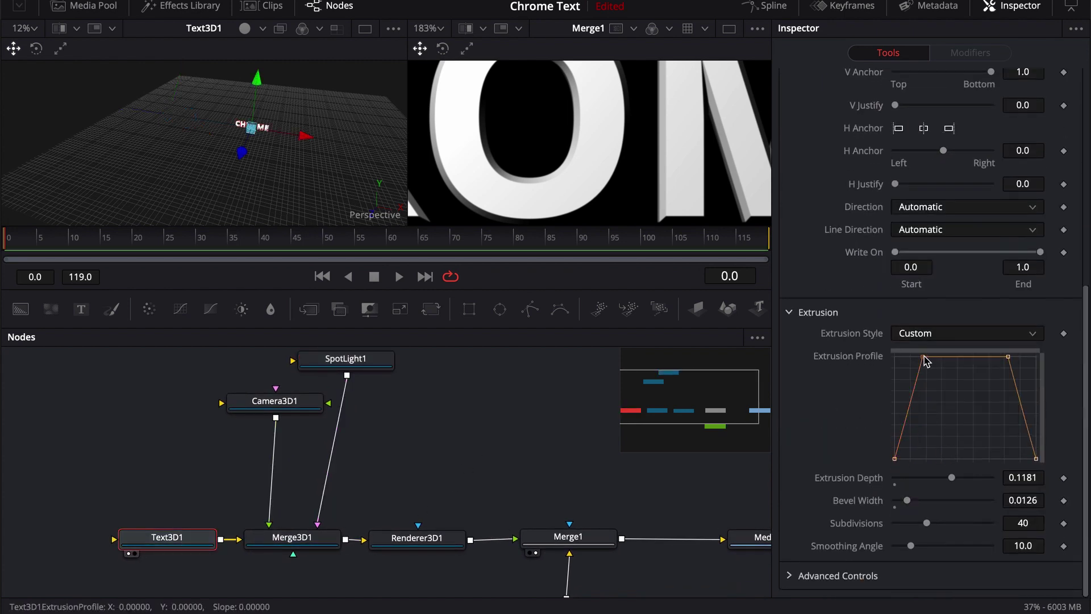
{"action": "mouse_move", "coordinate": [923, 358]}
{"action": "left_mouse_down"}
{"action": "mouse_move", "coordinate": [939, 379]}
{"action": "mouse_move", "coordinate": [913, 370]}
{"action": "left_mouse_up"}
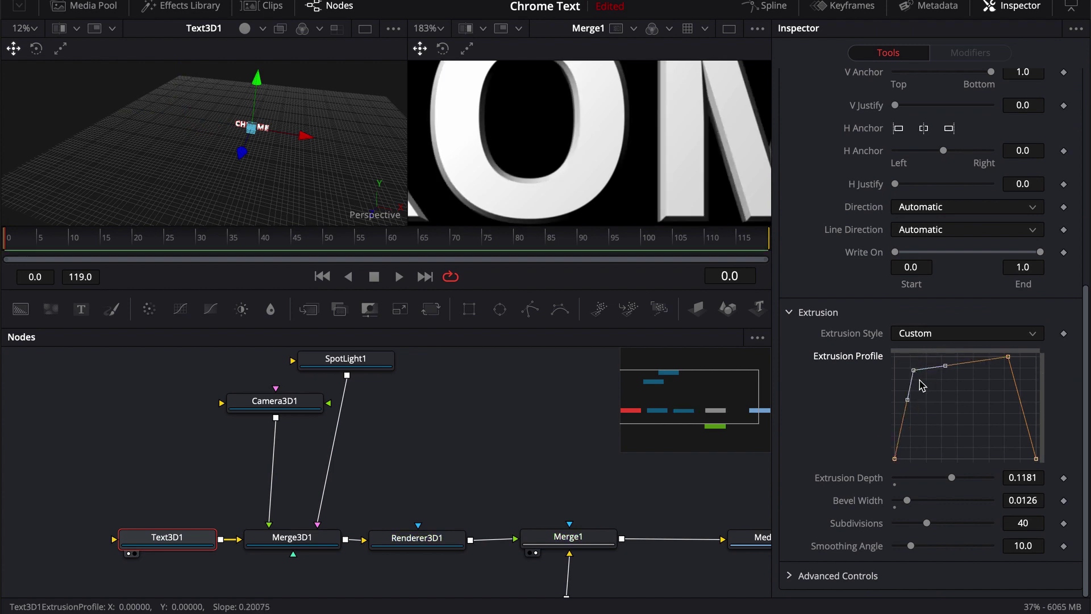
{"action": "left_click_drag", "start_coordinate": [909, 501], "coordinate": [961, 479]}
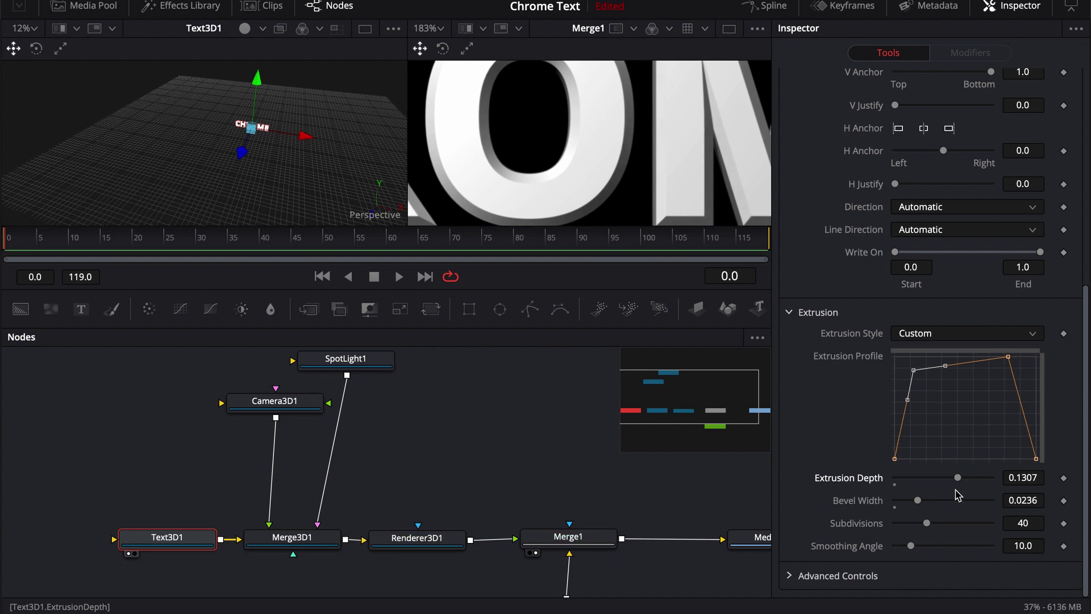
{"action": "left_click_drag", "start_coordinate": [928, 524], "coordinate": [950, 523]}
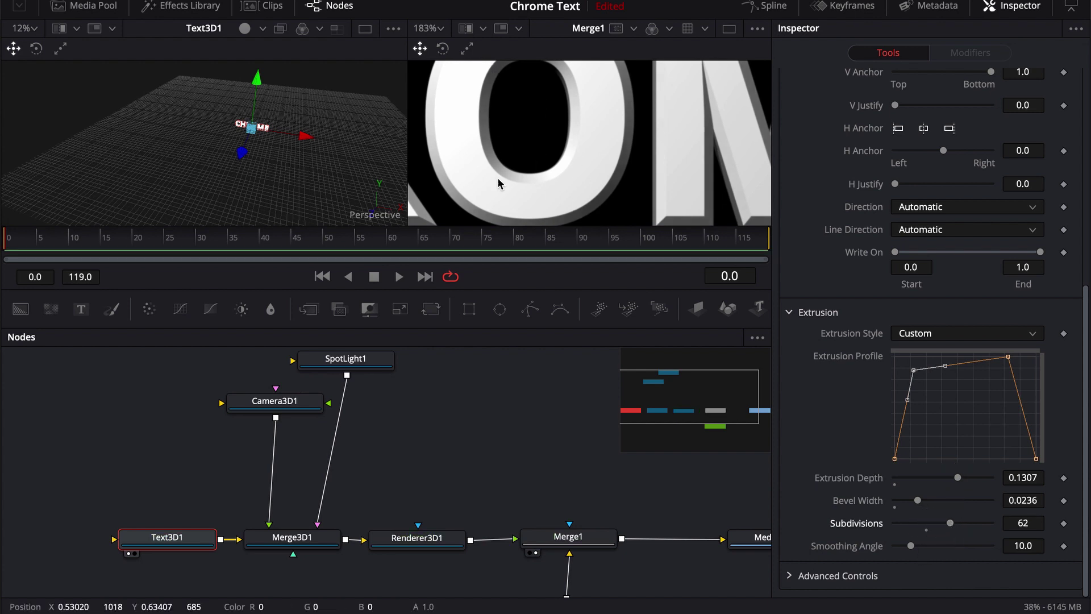
{"action": "left_click_drag", "start_coordinate": [322, 205], "coordinate": [275, 197]}
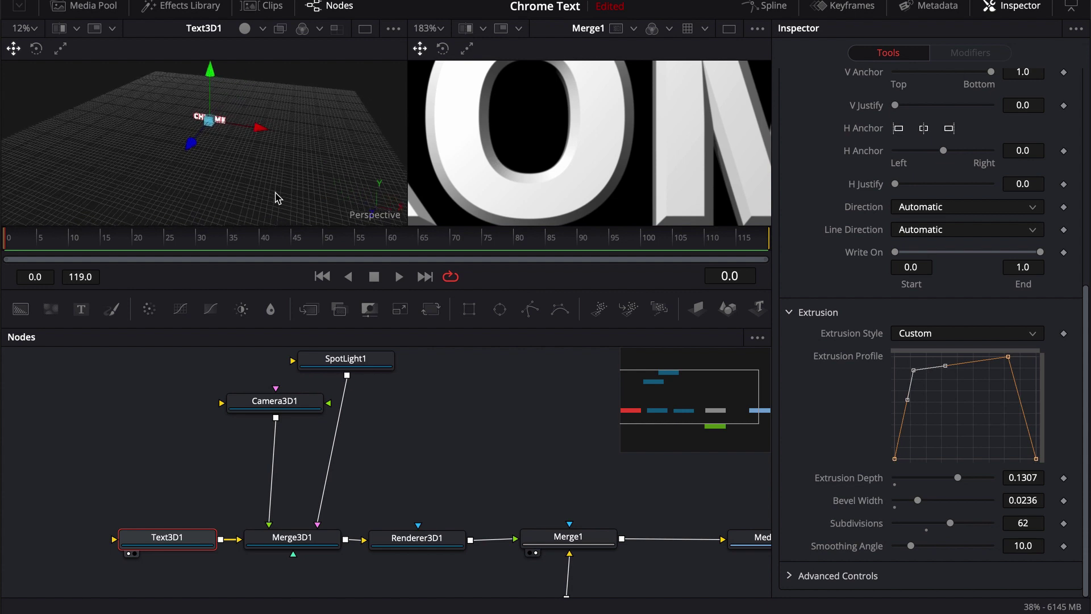
{"action": "left_click_drag", "start_coordinate": [458, 449], "coordinate": [557, 442]}
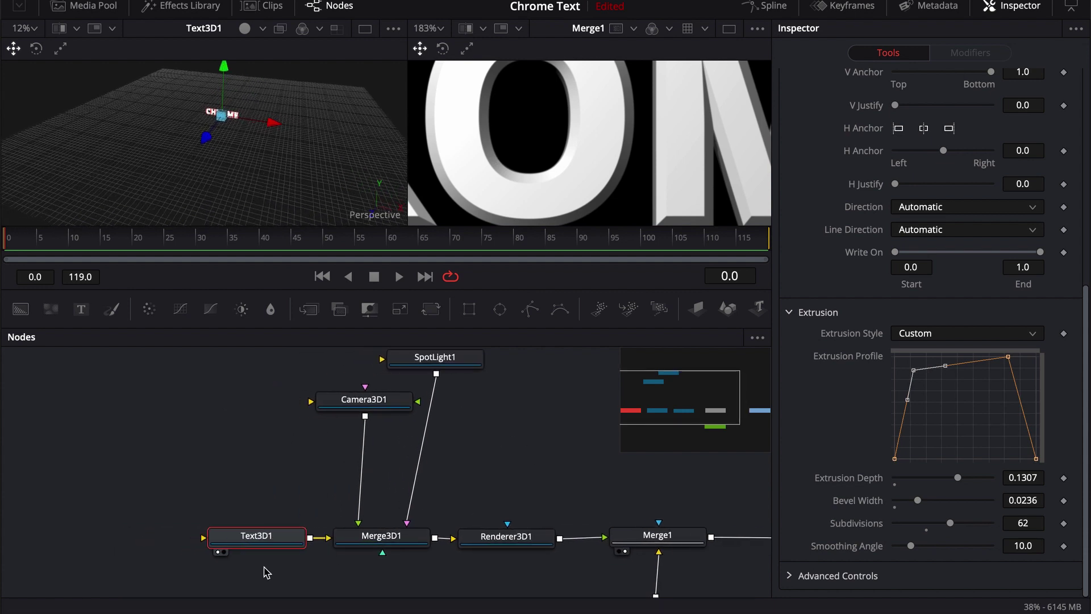
Move Text3D1 further left and reframe both viewers so the whole CHROME text is centred
{"action": "left_click_drag", "start_coordinate": [287, 525], "coordinate": [131, 518]}
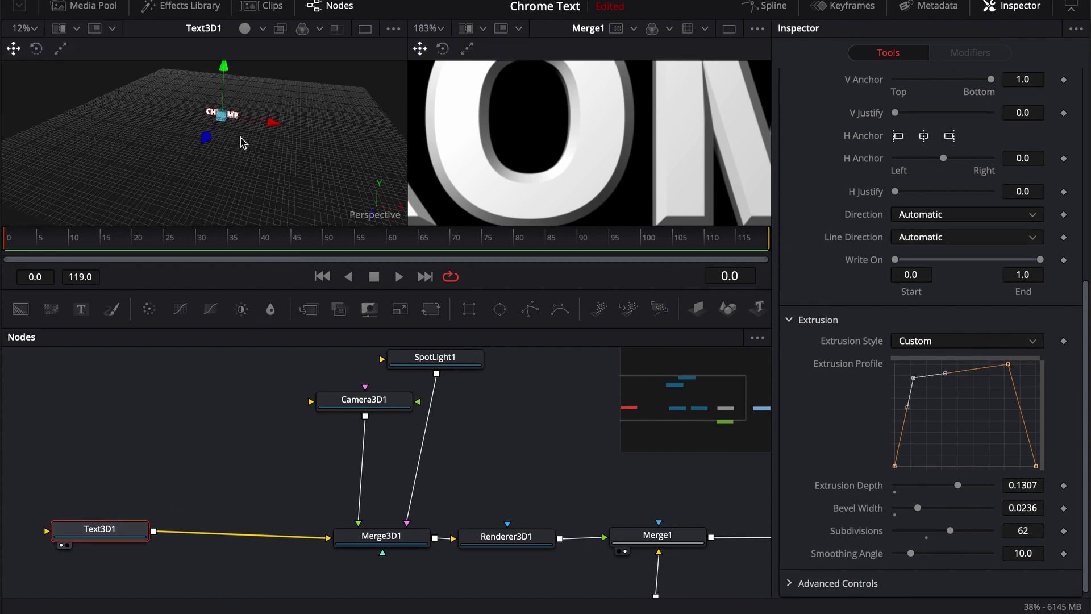
{"action": "scroll", "coordinate": [250, 135], "scroll_direction": "up", "scroll_amount": 10}
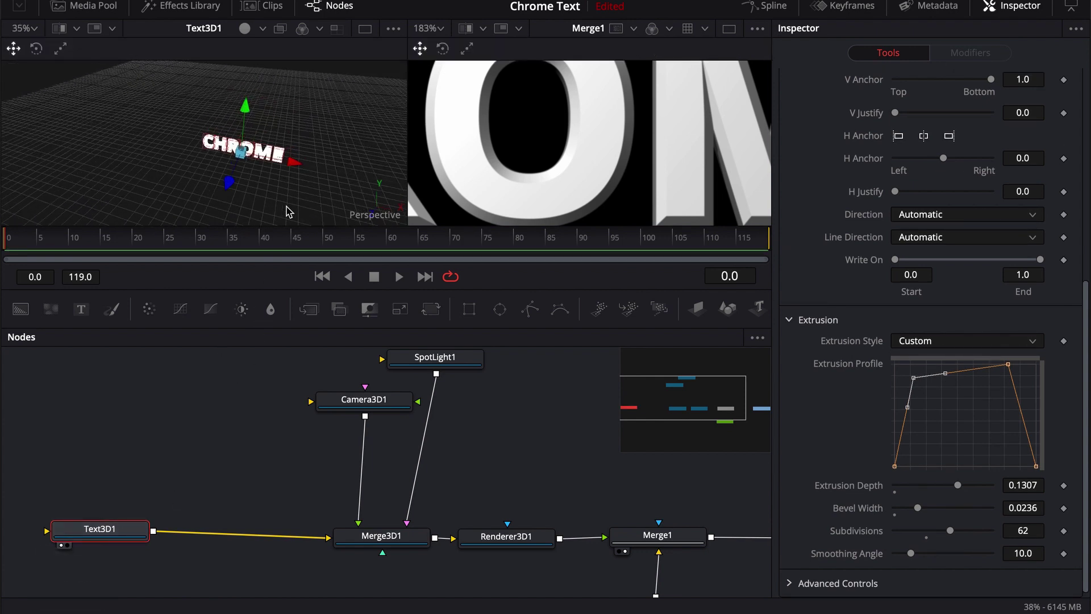
{"action": "scroll", "coordinate": [275, 163], "scroll_direction": "up", "scroll_amount": 10}
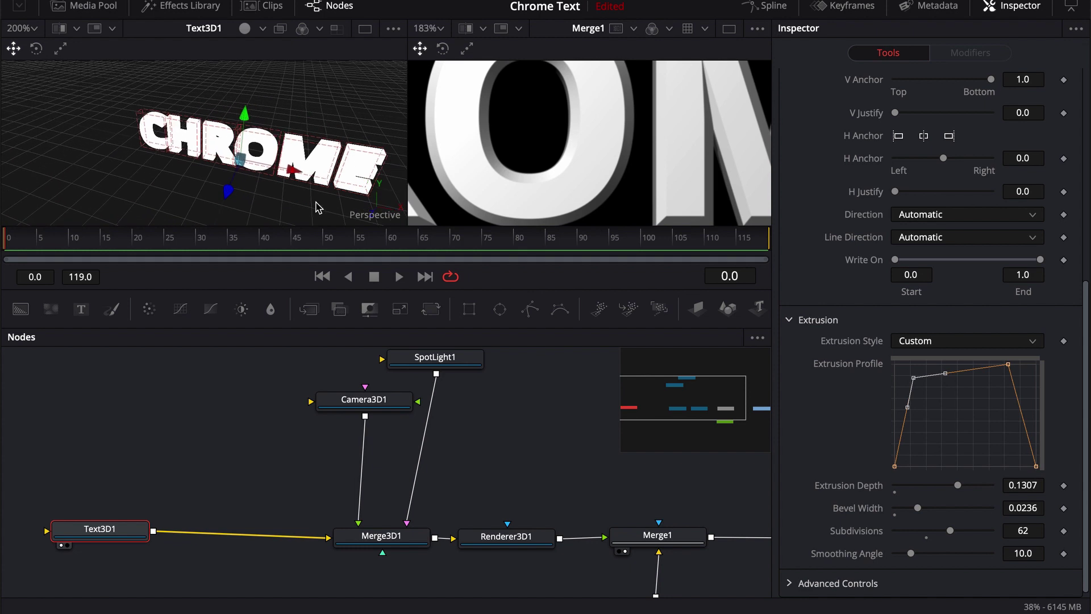
{"action": "left_click_drag", "start_coordinate": [316, 205], "coordinate": [326, 156]}
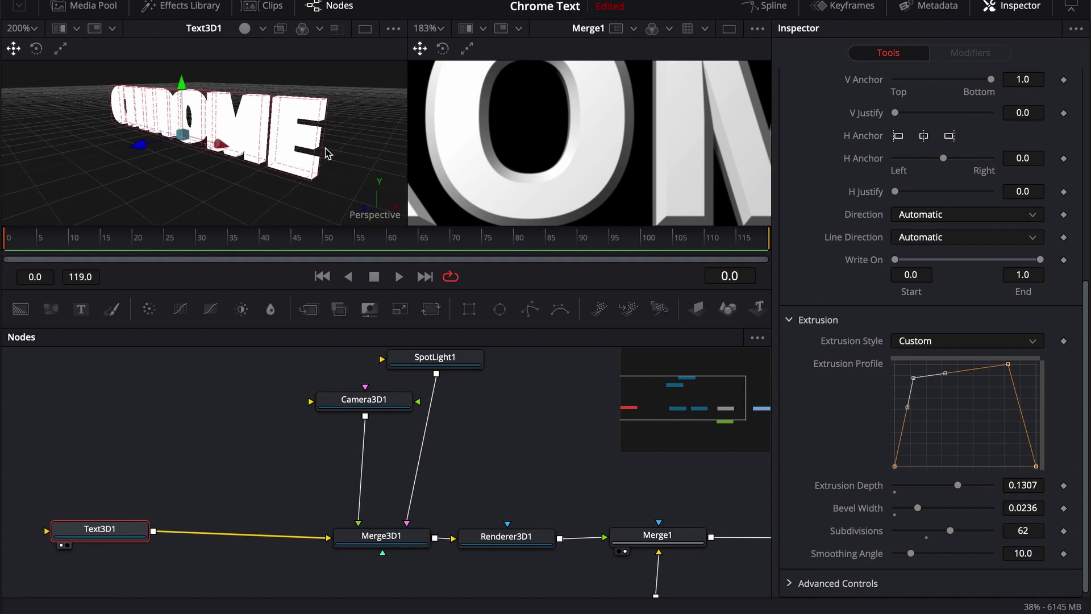
{"action": "scroll", "coordinate": [554, 159], "scroll_direction": "down", "scroll_amount": 8}
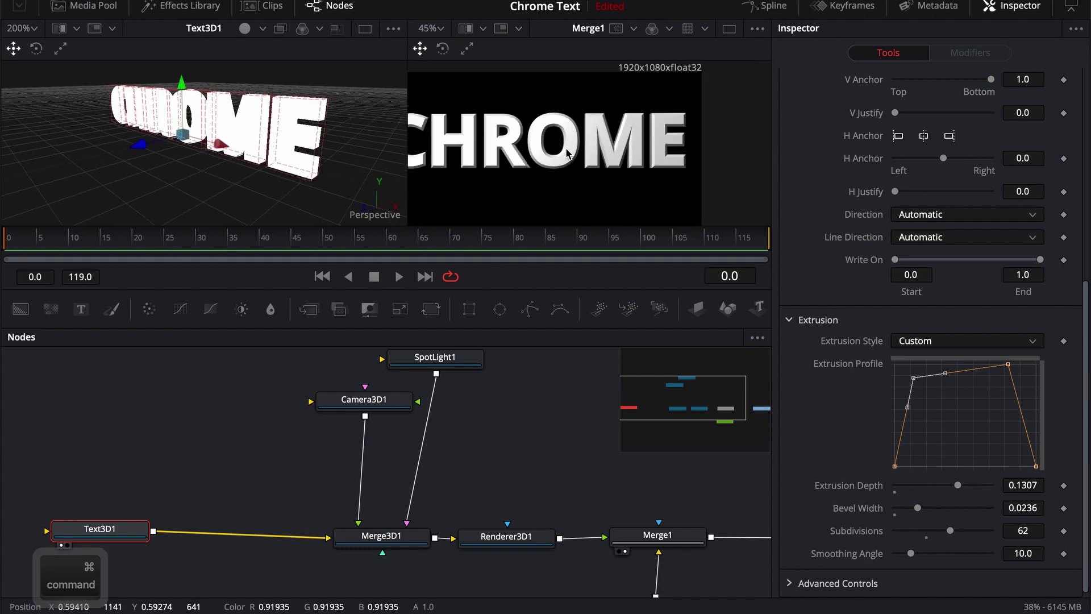
{"action": "left_click_drag", "start_coordinate": [555, 183], "coordinate": [595, 199]}
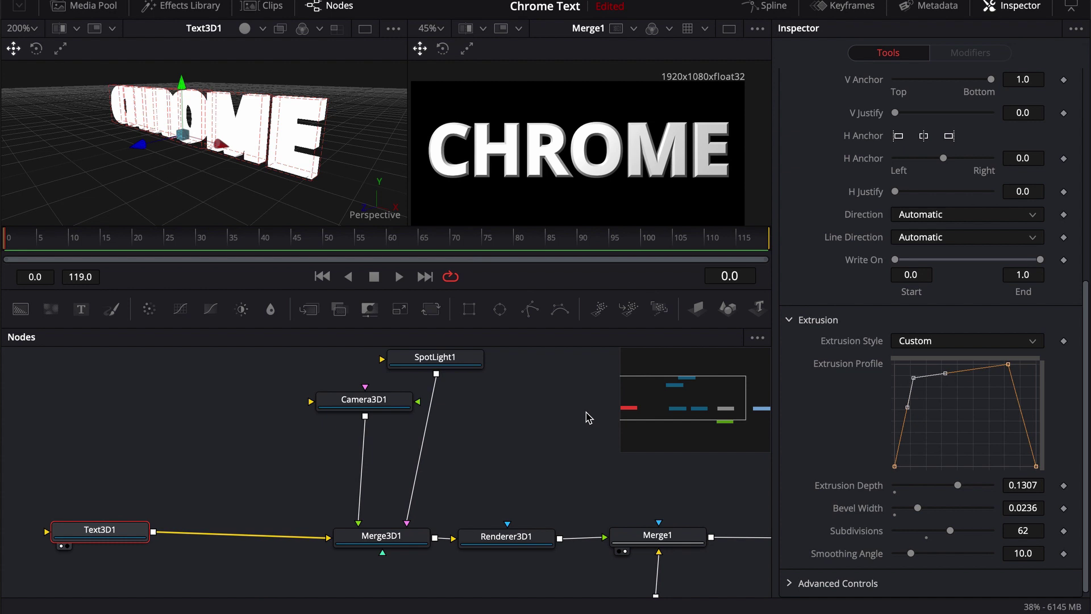
{"action": "scroll", "coordinate": [850, 213], "scroll_direction": "up", "scroll_amount": 8}
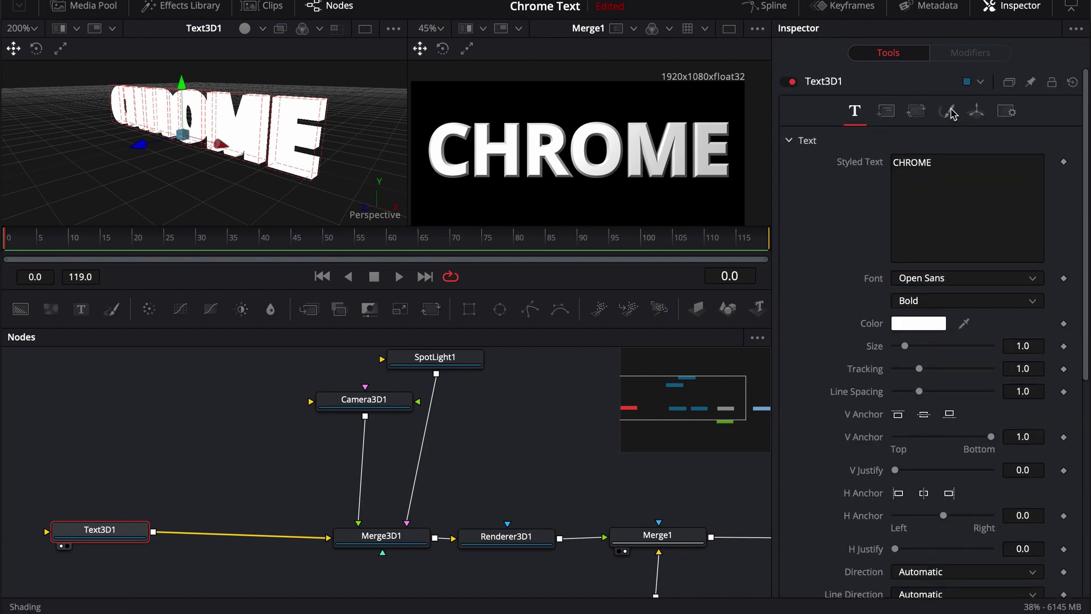
Darken the text's material colour to grey in its Shading settings
{"action": "left_click", "coordinate": [949, 112]}
{"action": "left_click_drag", "start_coordinate": [890, 317], "coordinate": [884, 342]}
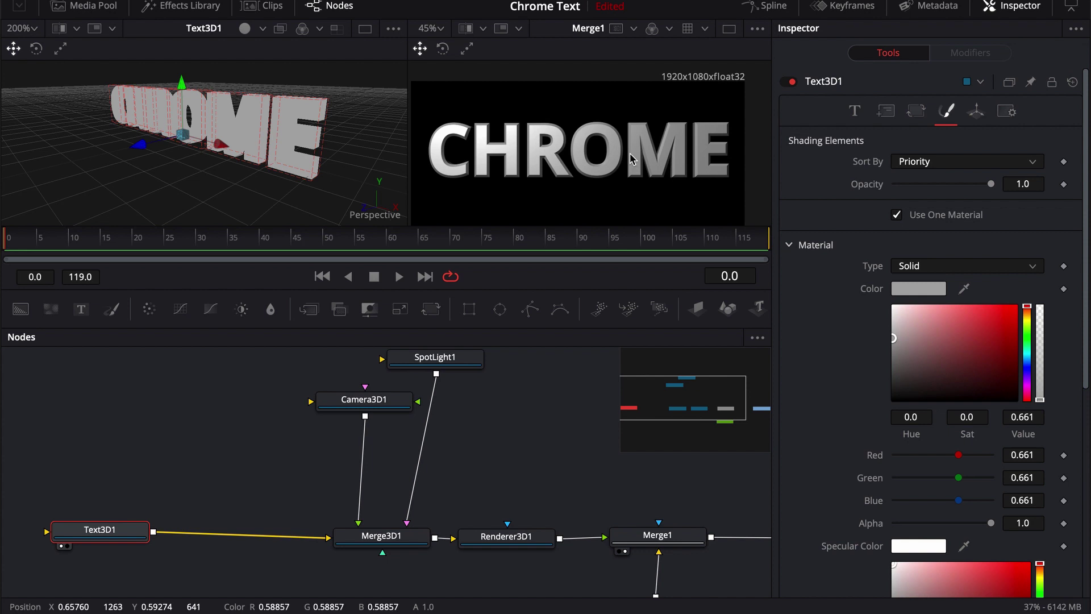
{"action": "scroll", "coordinate": [840, 328], "scroll_direction": "down", "scroll_amount": 1}
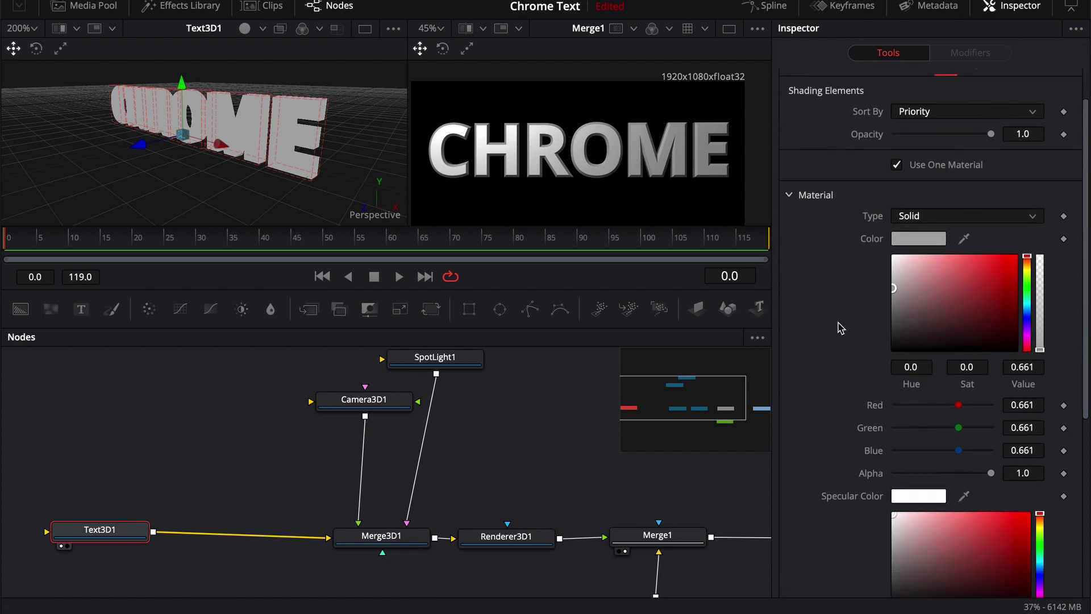
Try bright red, then pale cyan, as the specular highlight colour
{"action": "left_click", "coordinate": [936, 538]}
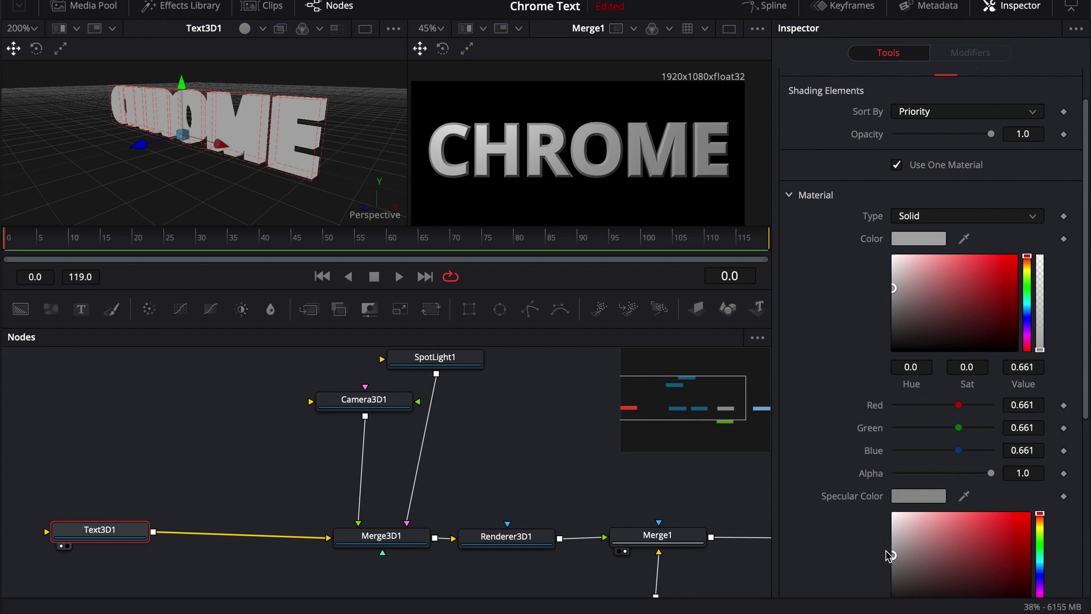
{"action": "left_click", "coordinate": [980, 557]}
{"action": "left_click_drag", "start_coordinate": [1028, 542], "coordinate": [1029, 529]}
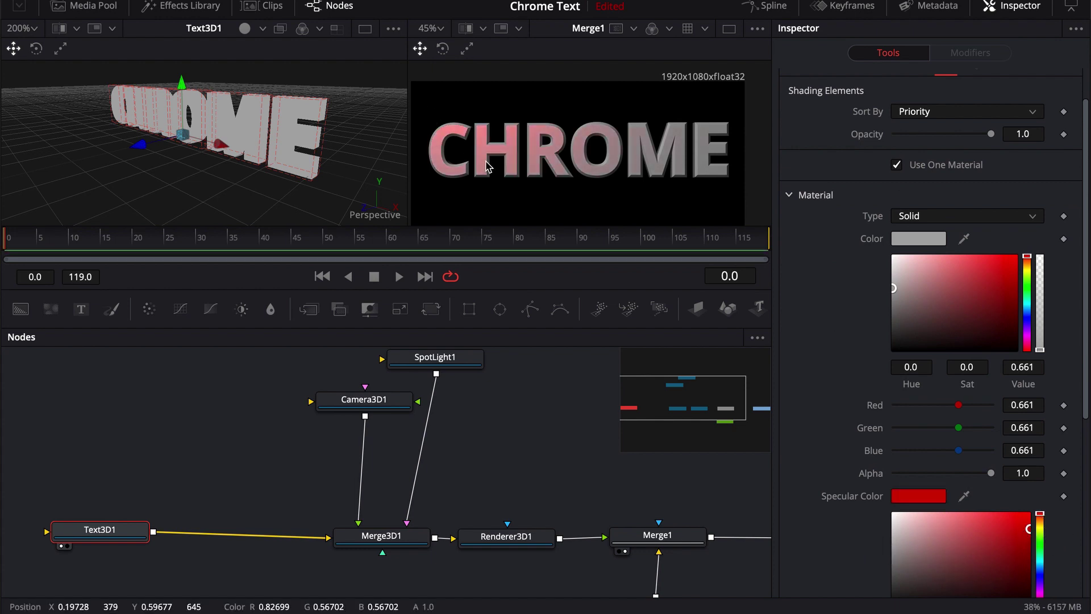
{"action": "left_click_drag", "start_coordinate": [1039, 532], "coordinate": [1039, 559]}
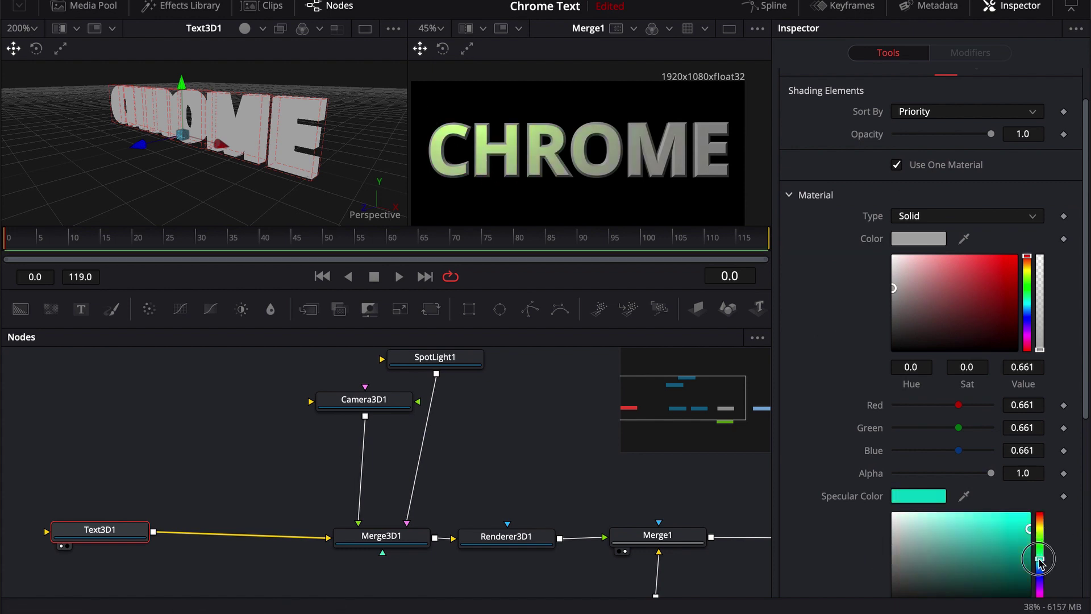
{"action": "mouse_move", "coordinate": [964, 526]}
{"action": "left_mouse_down"}
{"action": "mouse_move", "coordinate": [941, 494]}
{"action": "mouse_move", "coordinate": [948, 500]}
{"action": "left_mouse_up"}
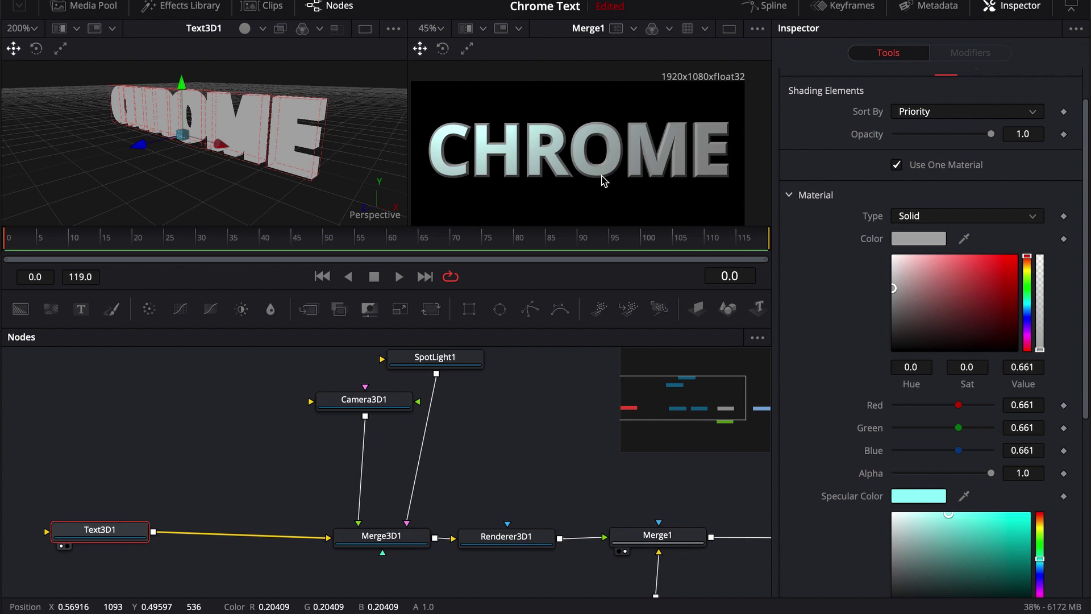
Reset the specular and material colours to white and open the Effects Library
{"action": "scroll", "coordinate": [835, 327], "scroll_direction": "down", "scroll_amount": 1}
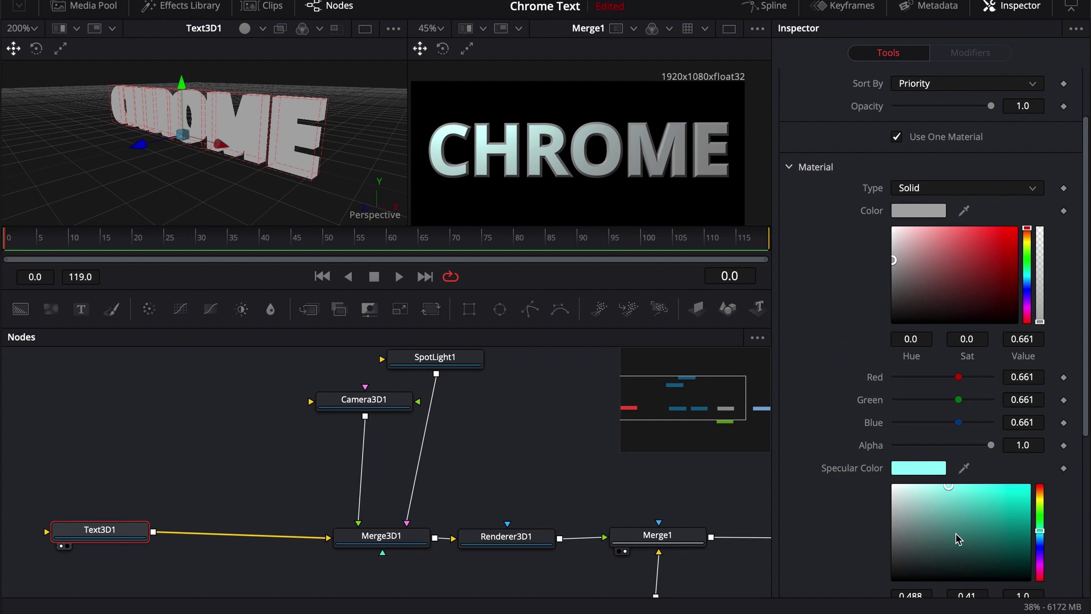
{"action": "left_click_drag", "start_coordinate": [958, 539], "coordinate": [857, 468]}
{"action": "left_click_drag", "start_coordinate": [894, 250], "coordinate": [893, 227]}
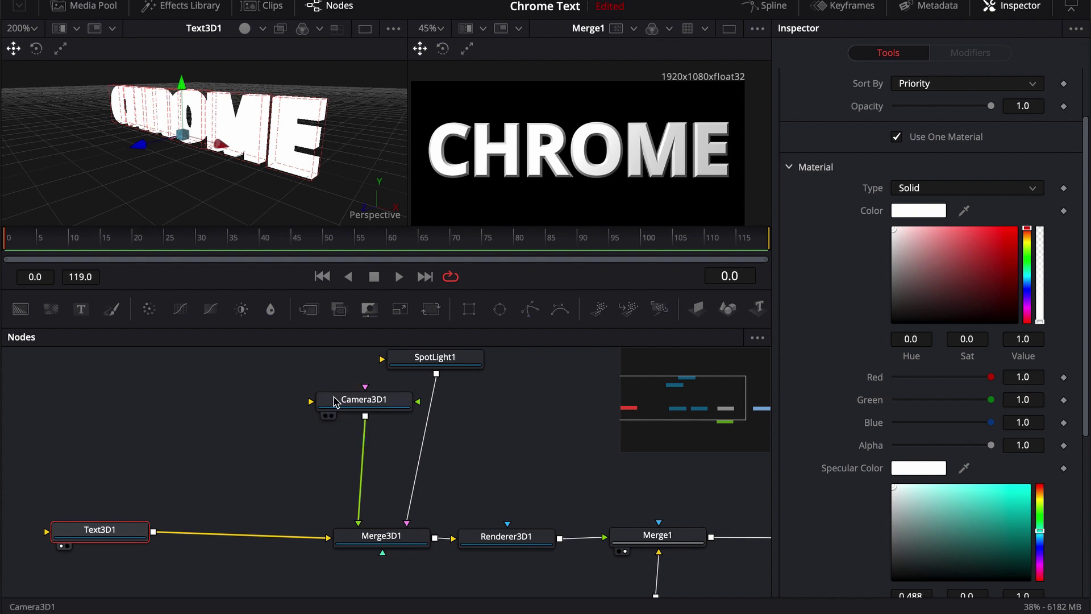
{"action": "left_click", "coordinate": [180, 8]}
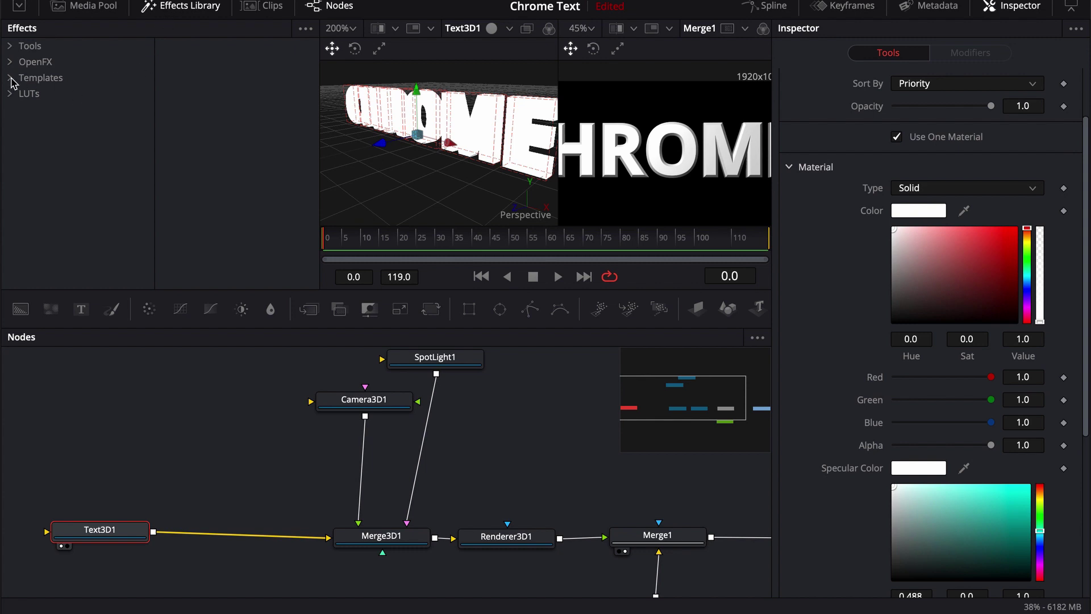
Expand Templates › Shaders and browse presets like Brushed metal, Chrome, Cool metal and Gold bump
{"action": "left_click", "coordinate": [12, 80]}
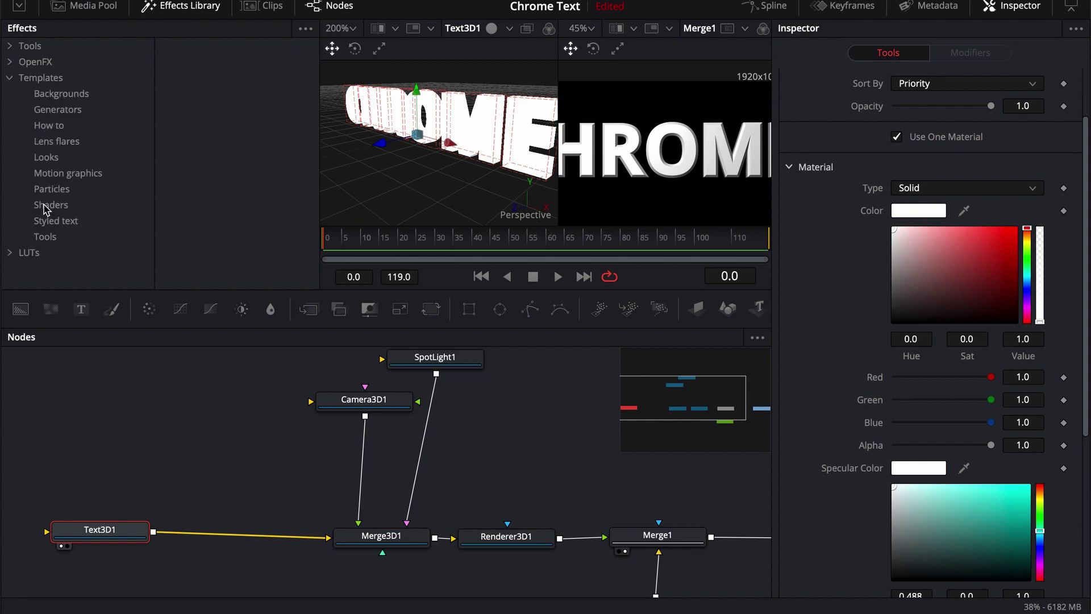
{"action": "left_click", "coordinate": [46, 205]}
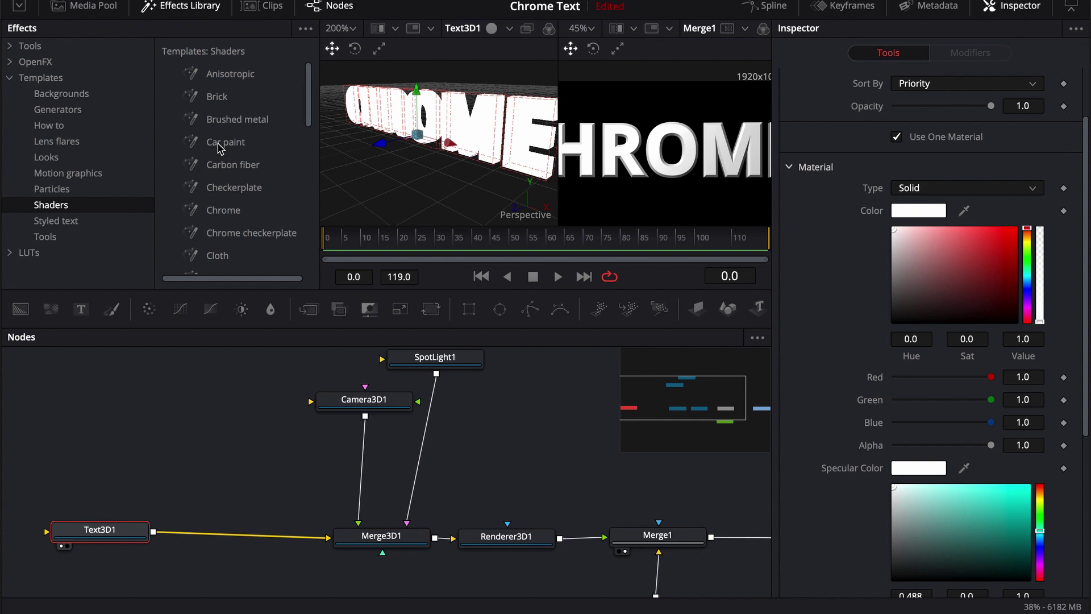
{"action": "scroll", "coordinate": [225, 180], "scroll_direction": "down", "scroll_amount": 5}
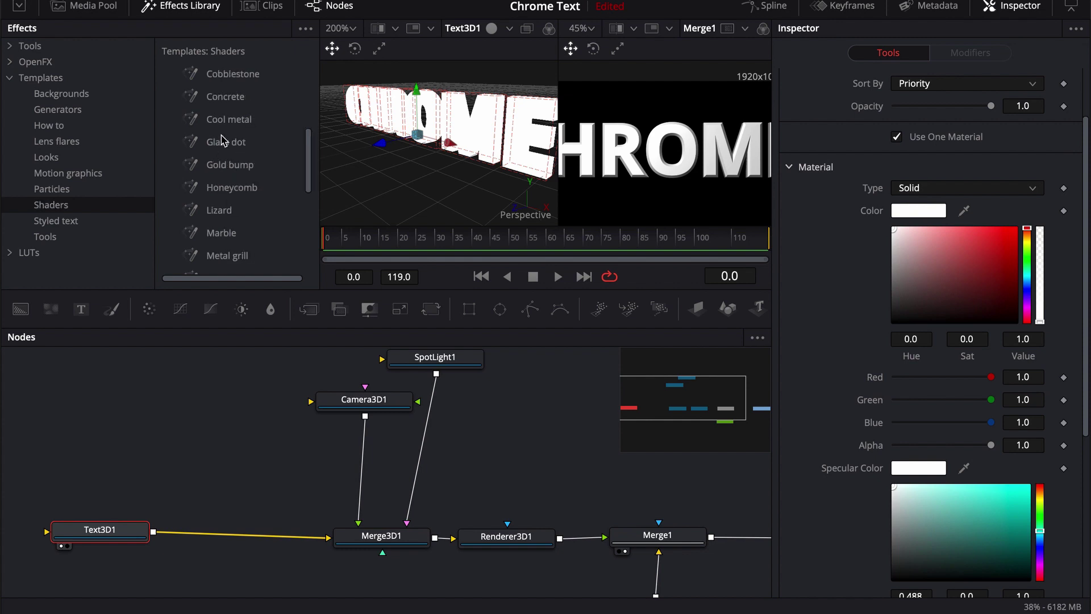
{"action": "scroll", "coordinate": [229, 183], "scroll_direction": "down", "scroll_amount": 3}
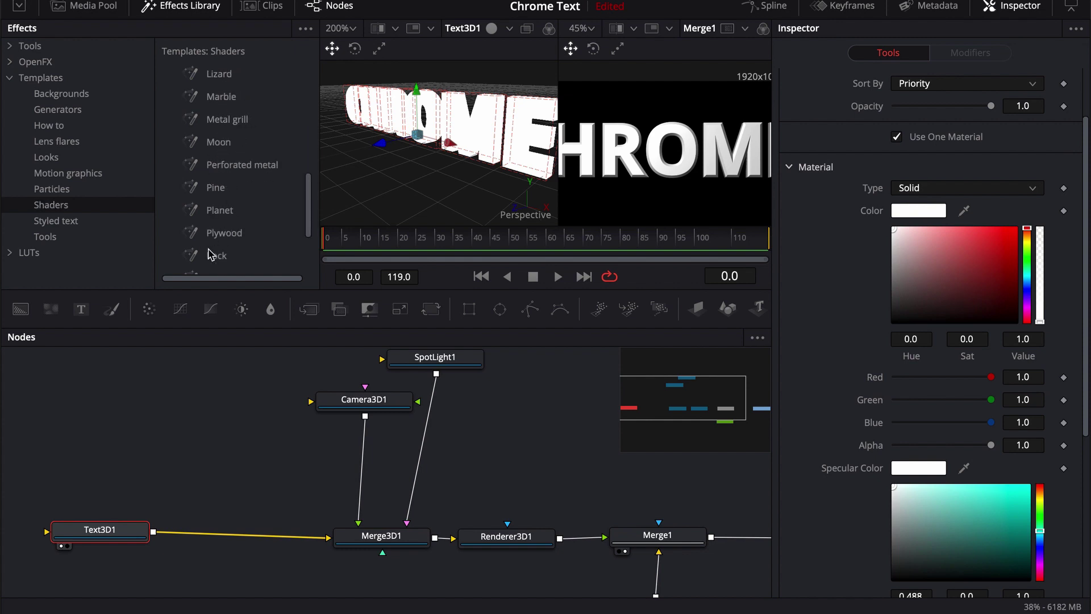
{"action": "scroll", "coordinate": [224, 188], "scroll_direction": "down", "scroll_amount": 2}
{"action": "scroll", "coordinate": [232, 188], "scroll_direction": "up", "scroll_amount": 7}
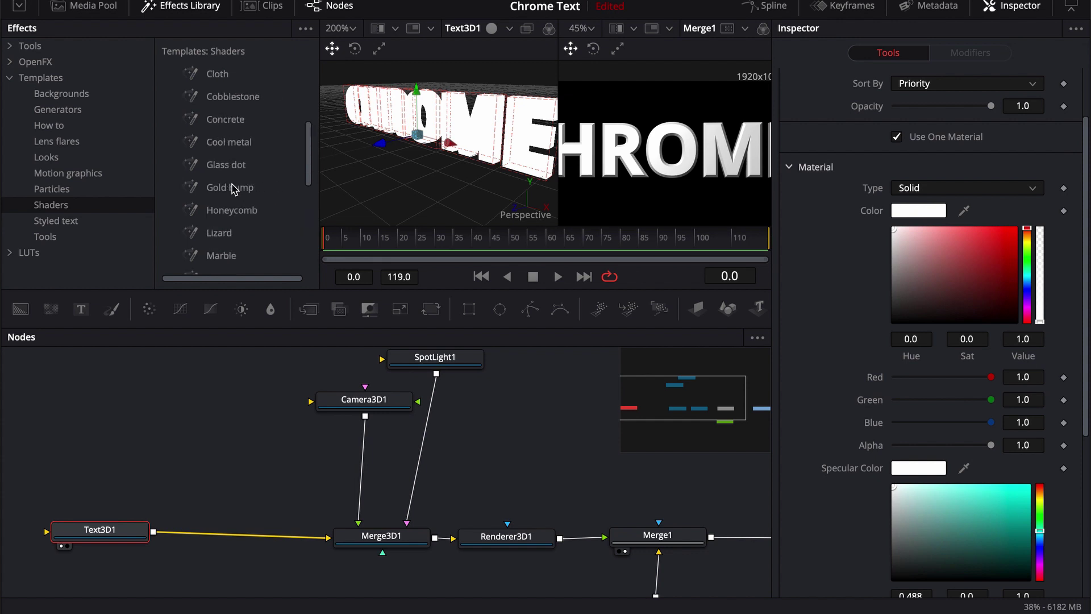
Add the Chrome shader template as a CHROME node and close the Effects Library
{"action": "double_click", "coordinate": [225, 100]}
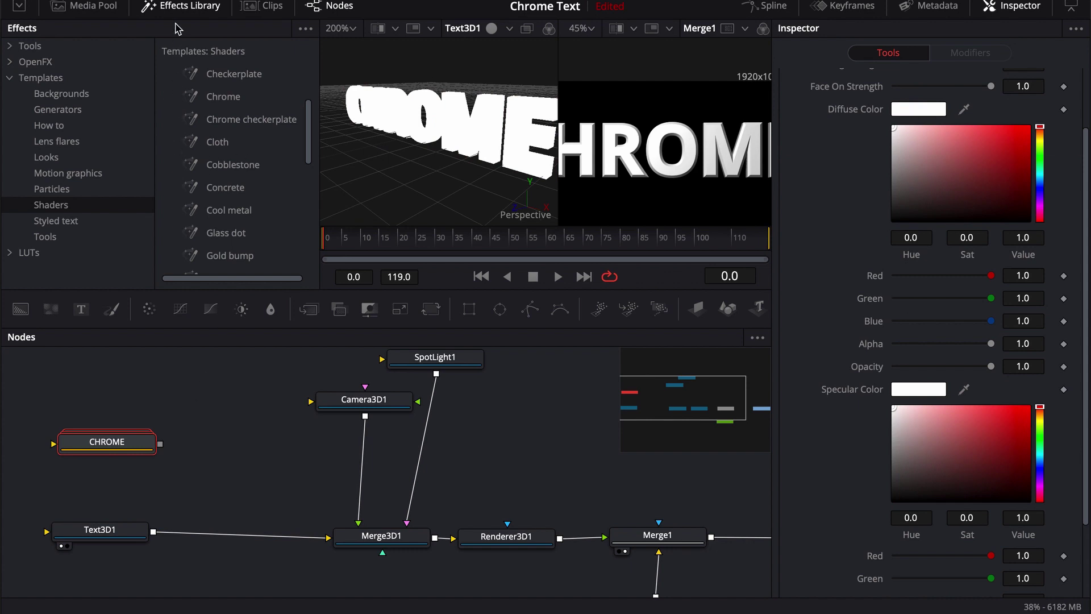
{"action": "left_click", "coordinate": [180, 6]}
{"action": "left_click_drag", "start_coordinate": [72, 454], "coordinate": [83, 454]}
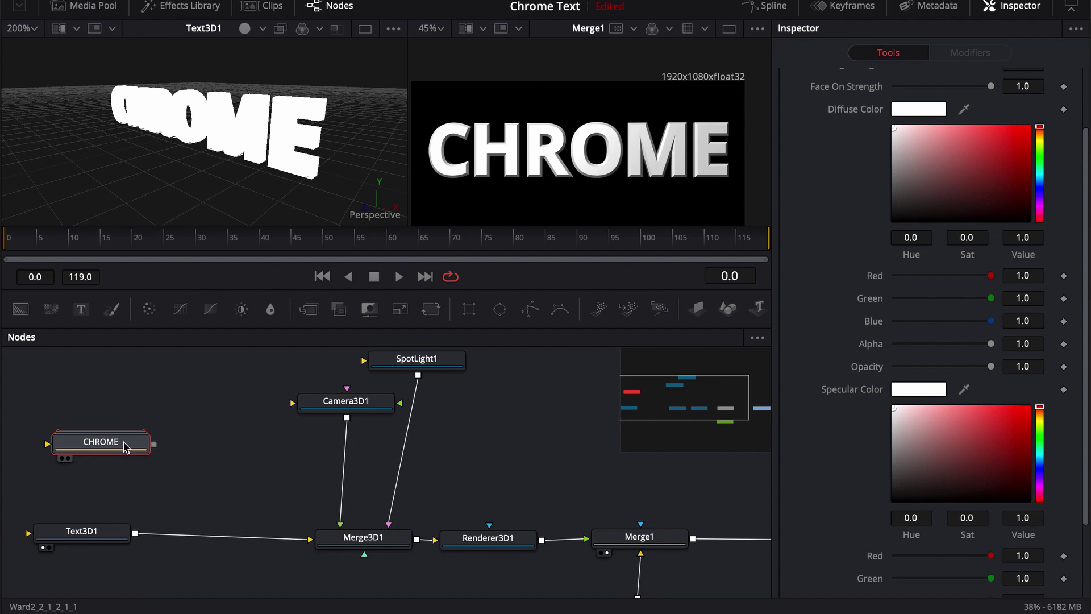
Preview the CHROME material sphere in the left viewer and rotate its lighting
{"action": "left_click_drag", "start_coordinate": [125, 444], "coordinate": [172, 140]}
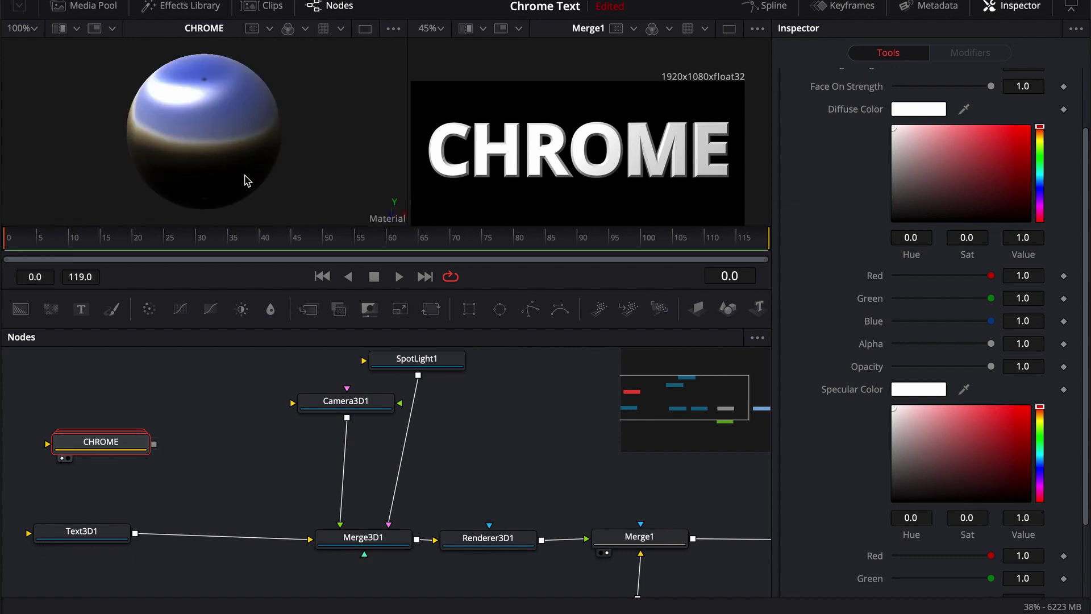
{"action": "key", "text": "super"}
{"action": "key", "text": "alt"}
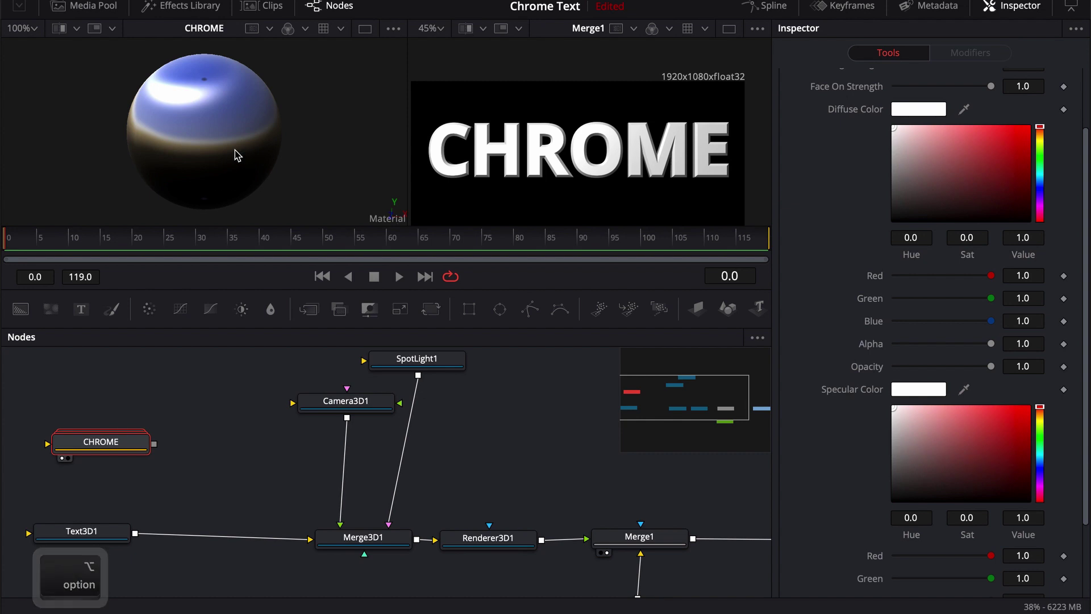
{"action": "left_click_drag", "start_coordinate": [238, 155], "coordinate": [193, 109]}
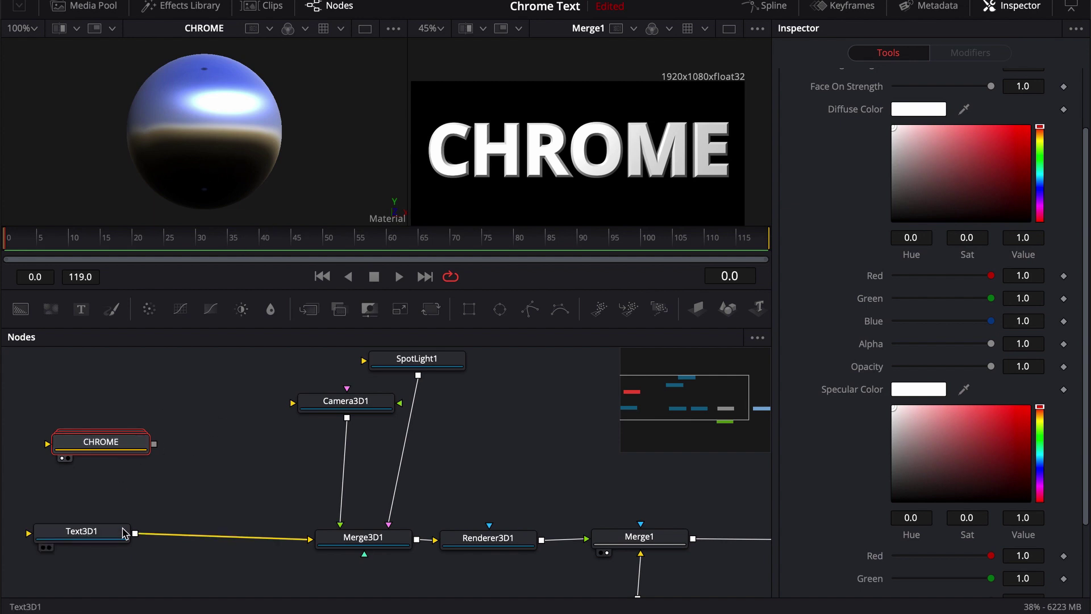
Add a Replace Material 3D node after Text3D1 using the tool search 'replac'
{"action": "left_click", "coordinate": [196, 463]}
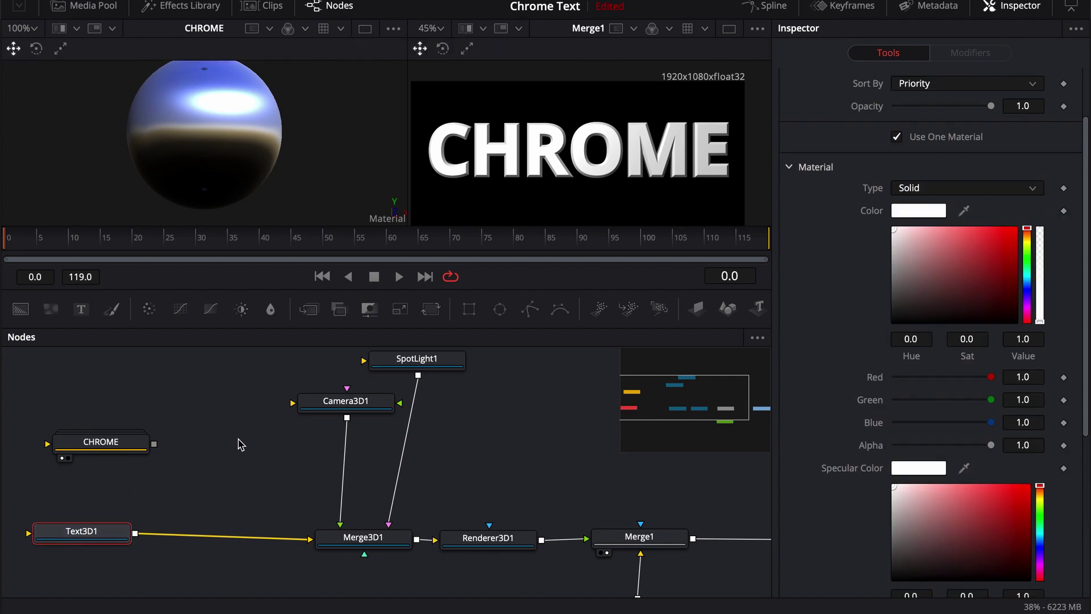
{"action": "key", "text": "shift+space"}
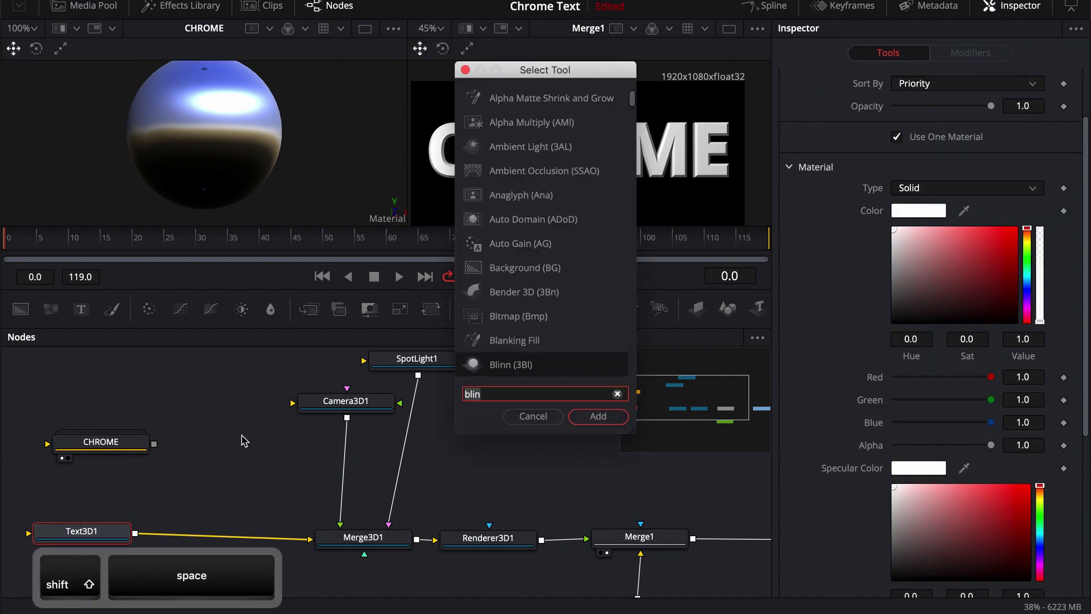
{"action": "type", "text": "replac"}
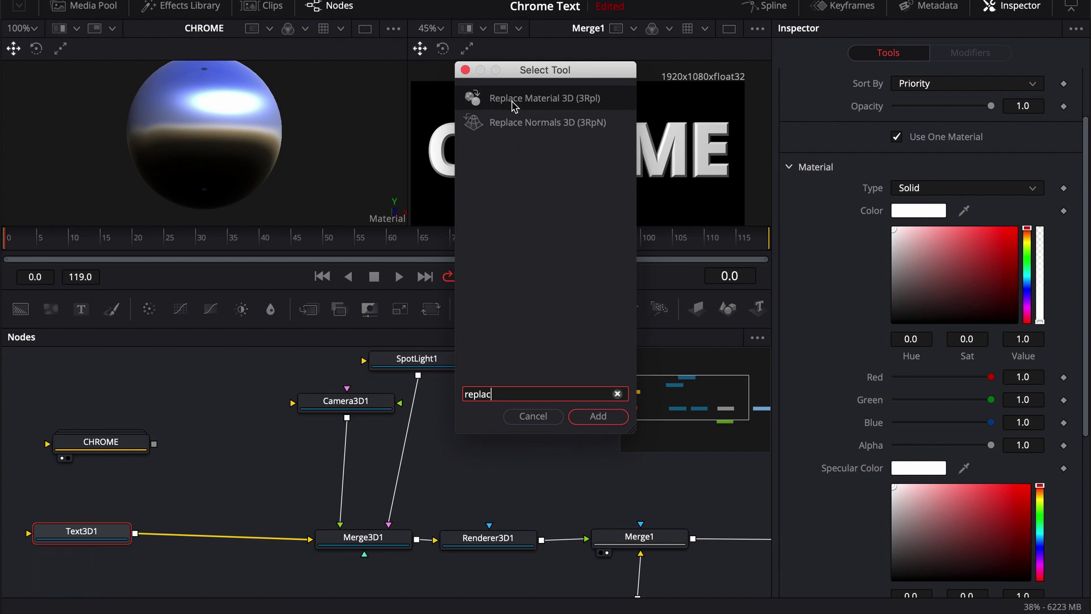
{"action": "left_click", "coordinate": [598, 416]}
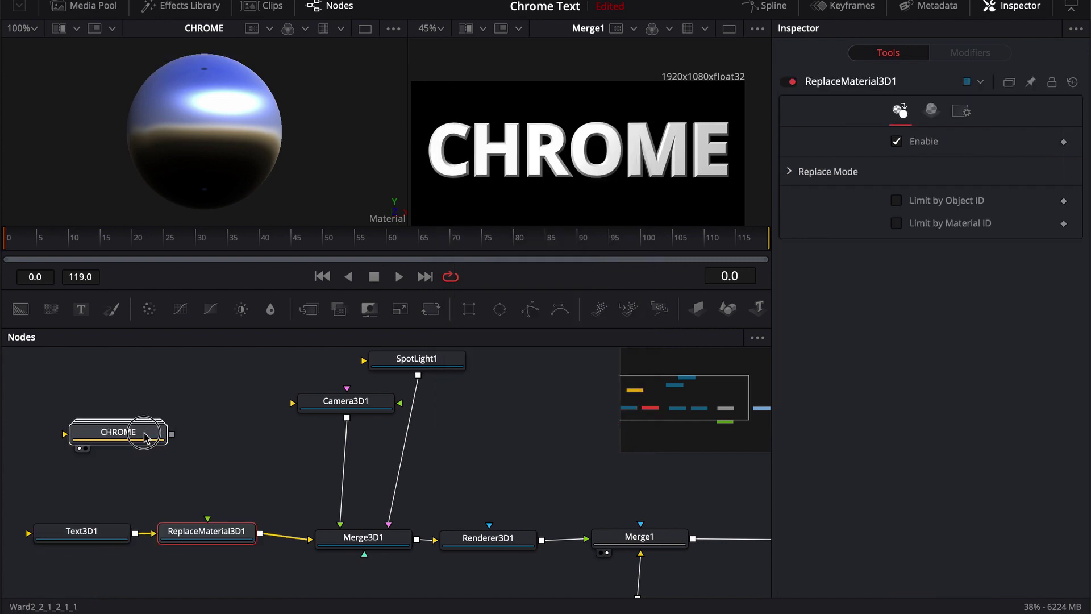
Feed the CHROME node into ReplaceMaterial3D1's material input
{"action": "left_click_drag", "start_coordinate": [113, 443], "coordinate": [137, 429]}
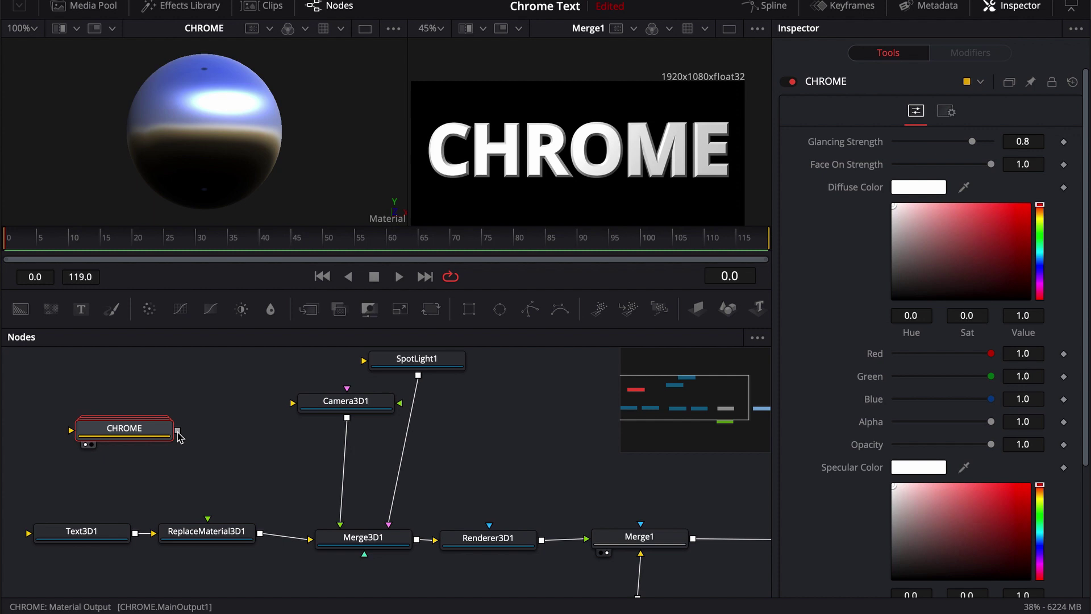
{"action": "left_click_drag", "start_coordinate": [178, 432], "coordinate": [258, 141]}
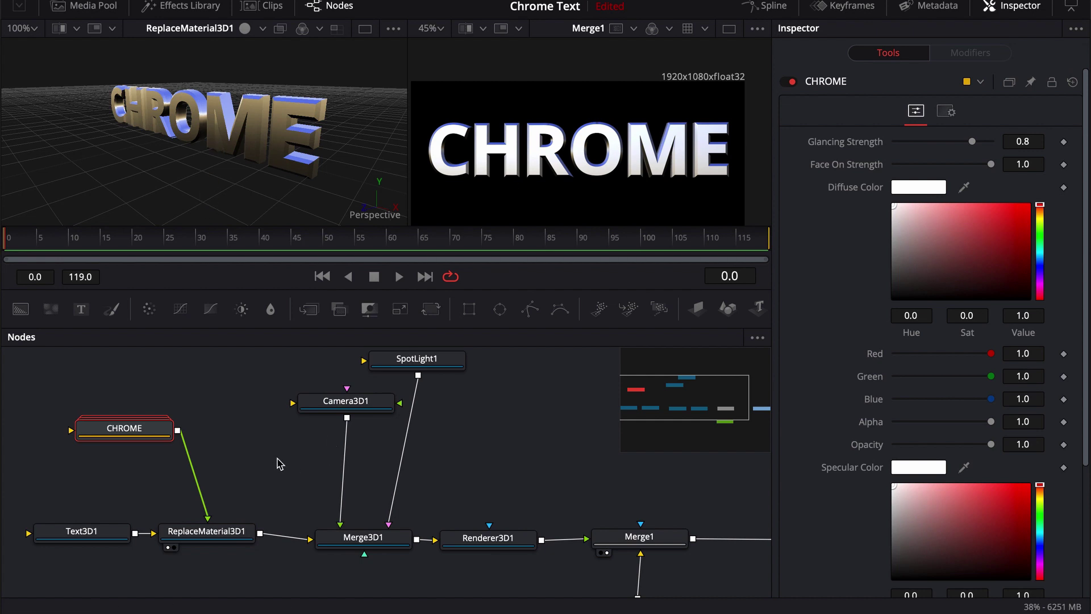
{"action": "left_click_drag", "start_coordinate": [261, 458], "coordinate": [320, 483]}
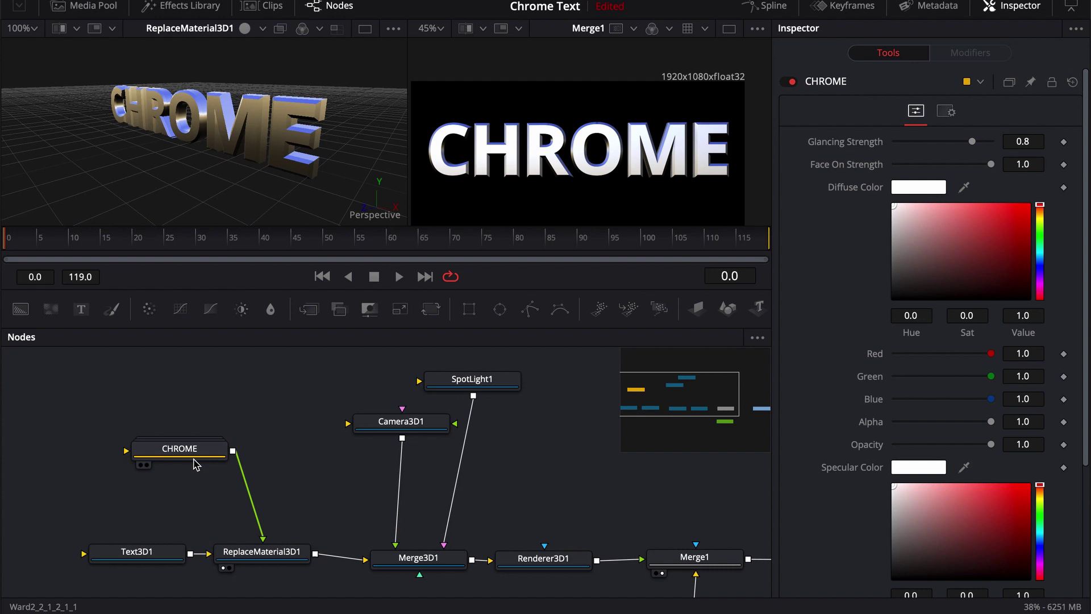
Inspect Text3D1 and ReplaceMaterial3D1 settings, then disconnect CHROME so the text renders white
{"action": "left_click", "coordinate": [138, 552]}
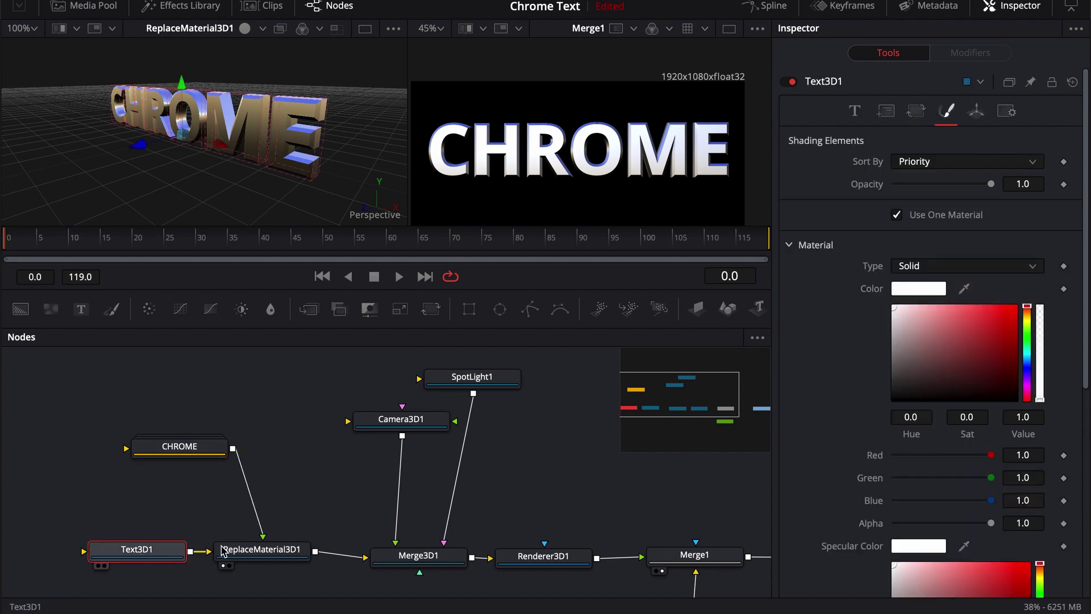
{"action": "left_click", "coordinate": [263, 556]}
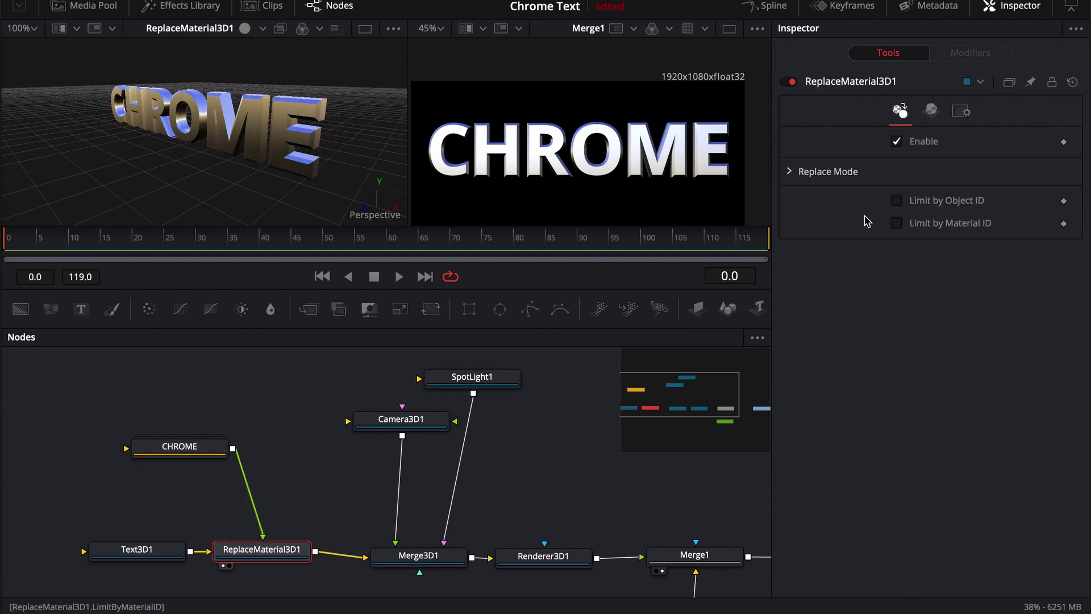
{"action": "left_click", "coordinate": [929, 111]}
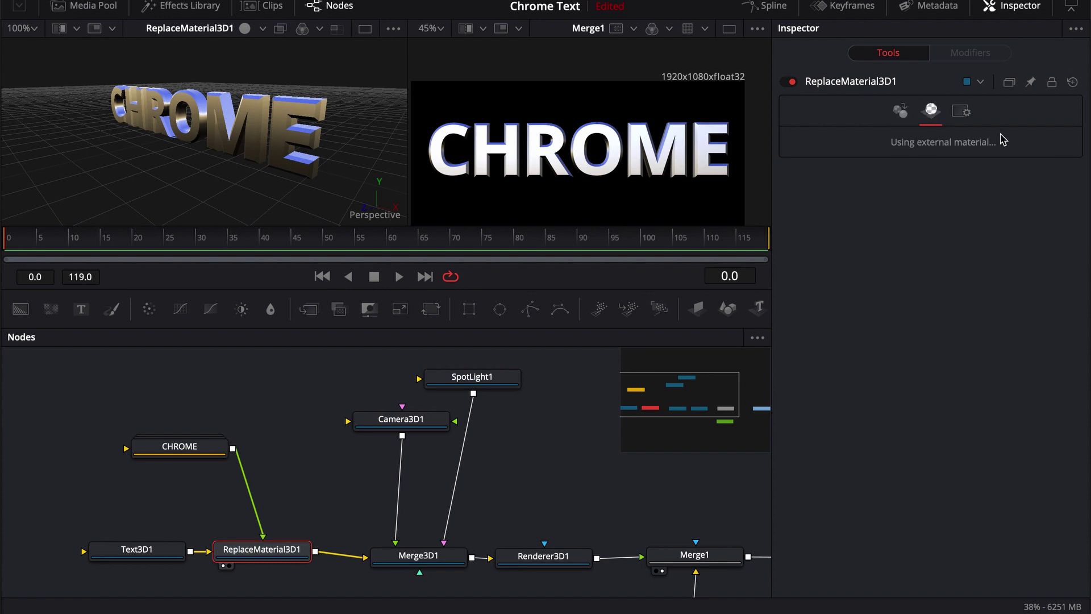
{"action": "left_click", "coordinate": [900, 111]}
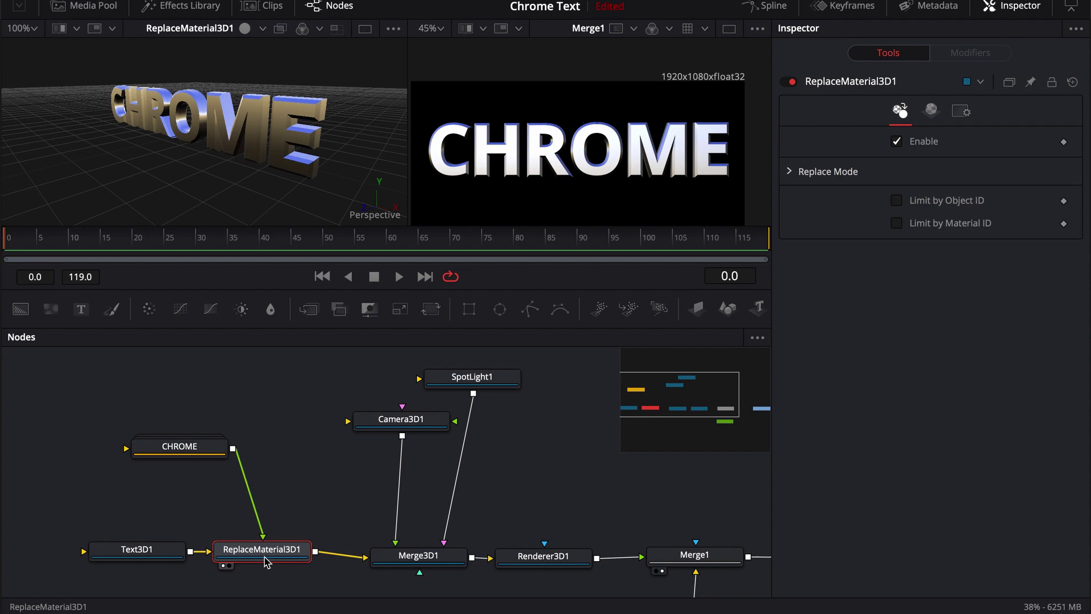
{"action": "left_click_drag", "start_coordinate": [262, 538], "coordinate": [113, 392]}
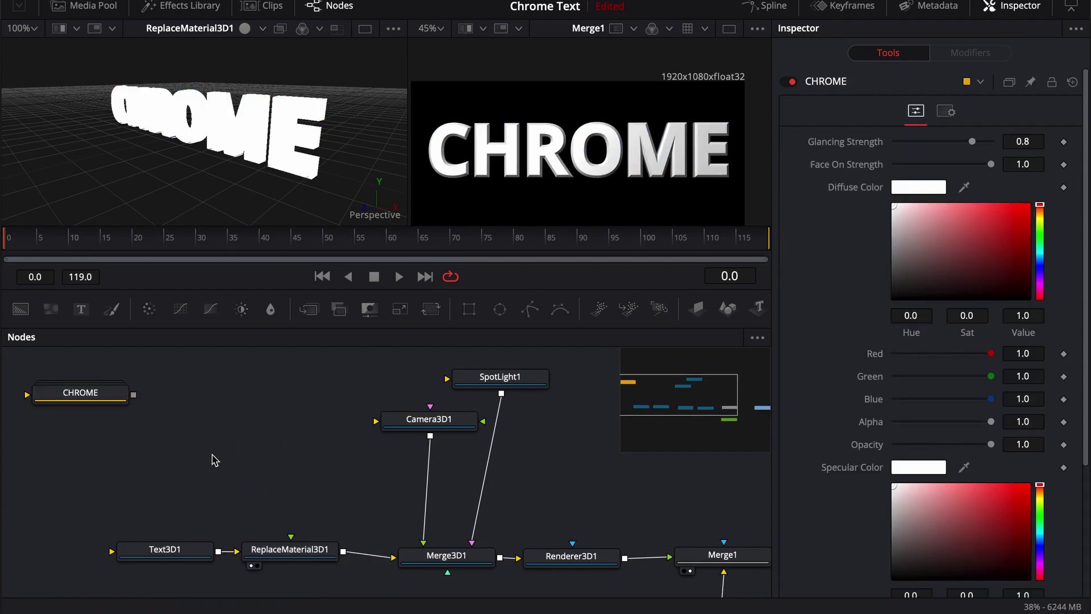
Add a Blinn material node by searching the tools for 'blin'
{"action": "key", "text": "shift+space"}
{"action": "type", "text": "replac"}
{"action": "key", "text": "BackSpace"}
{"action": "key", "text": "BackSpace"}
{"action": "key", "text": "BackSpace"}
{"action": "key", "text": "BackSpace"}
{"action": "key", "text": "BackSpace"}
{"action": "key", "text": "BackSpace"}
{"action": "type", "text": "blin"}
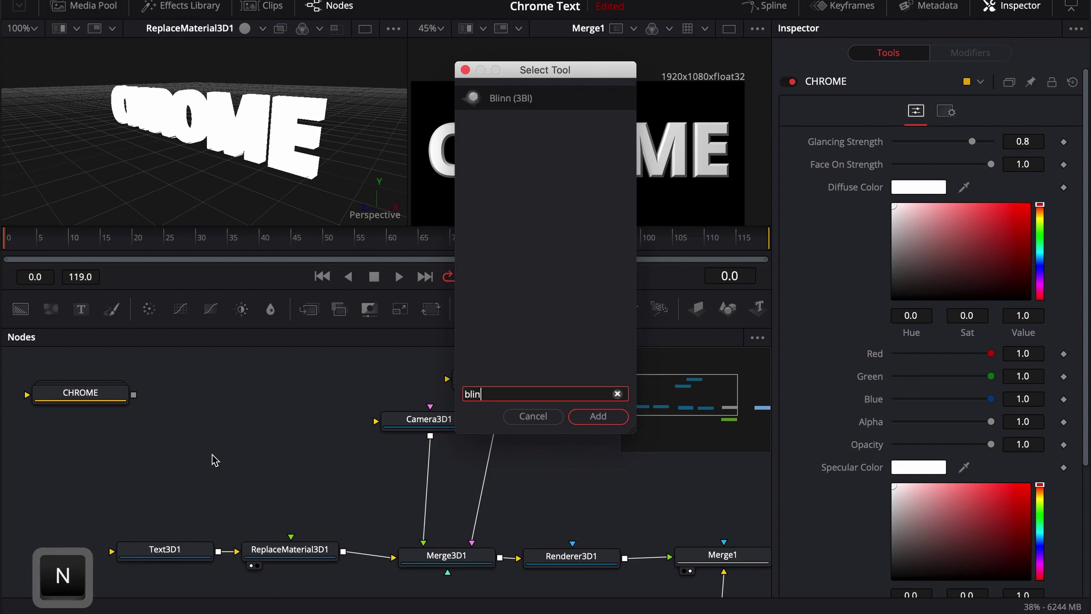
{"action": "key", "text": "Return"}
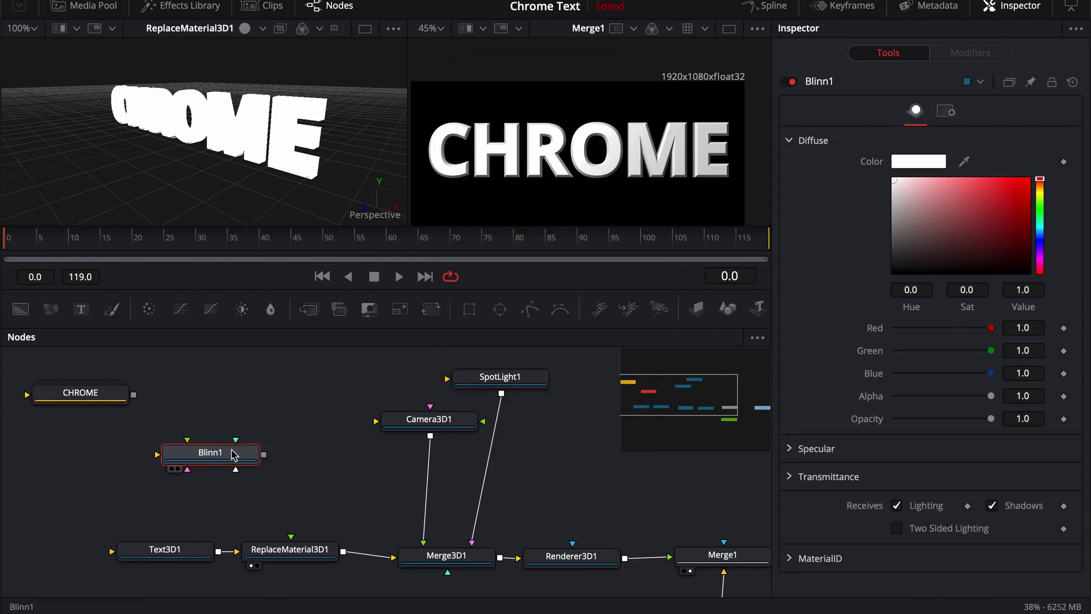
Browse the Effects Library's Tools › 3D material and texture categories
{"action": "left_click", "coordinate": [188, 6]}
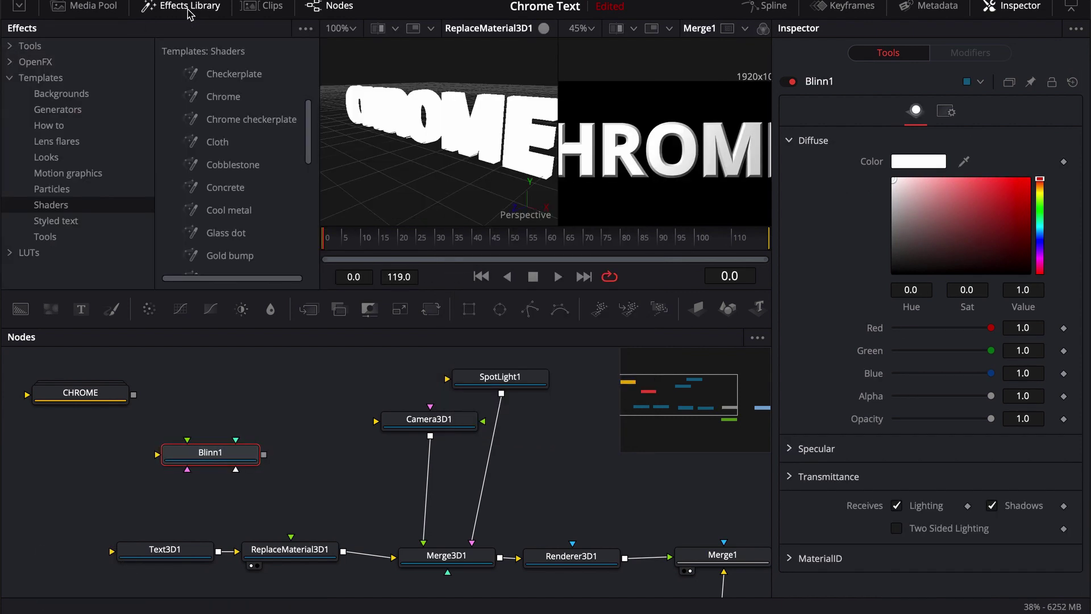
{"action": "left_click", "coordinate": [11, 46]}
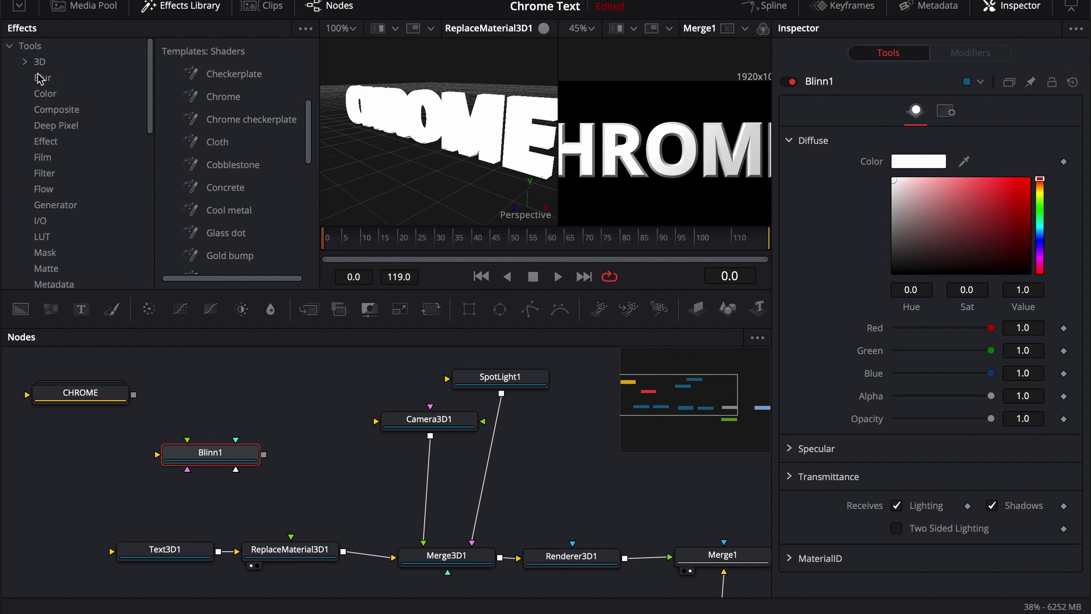
{"action": "left_click", "coordinate": [26, 63]}
{"action": "left_click", "coordinate": [57, 94]}
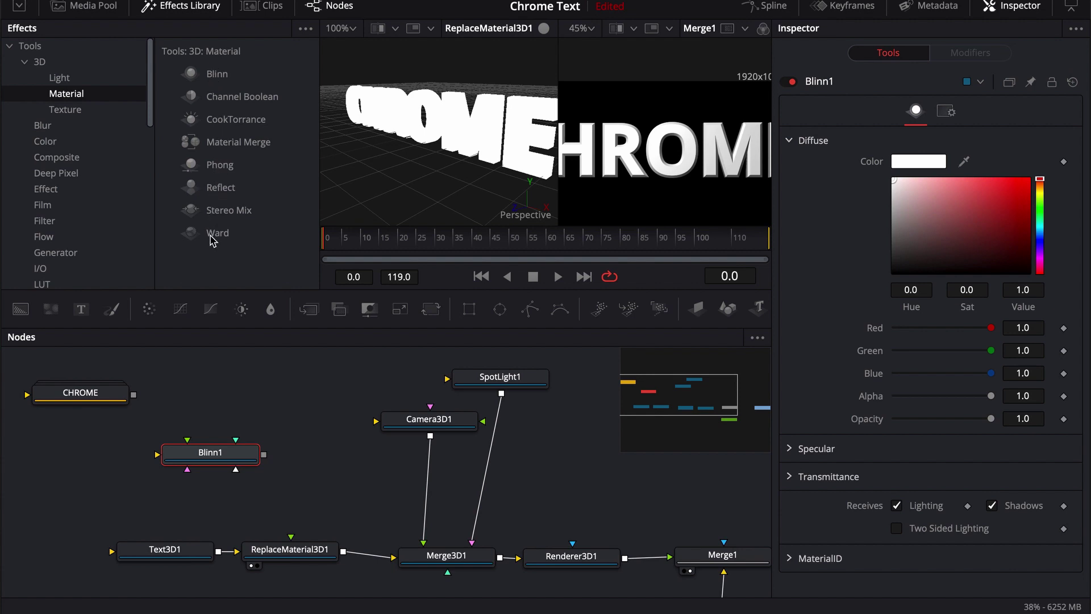
{"action": "left_click", "coordinate": [66, 111]}
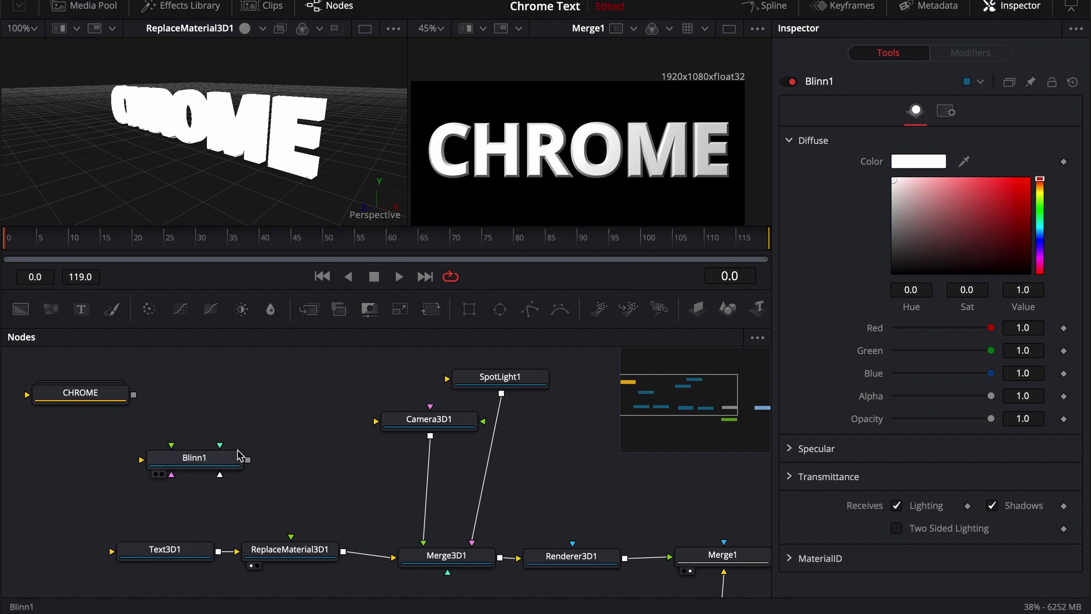
Connect CHROME into Blinn1 and show CHROME and Blinn1 in the left and right viewers
{"action": "mouse_move", "coordinate": [205, 461]}
{"action": "left_mouse_down"}
{"action": "mouse_move", "coordinate": [174, 458]}
{"action": "mouse_move", "coordinate": [194, 454]}
{"action": "left_mouse_up"}
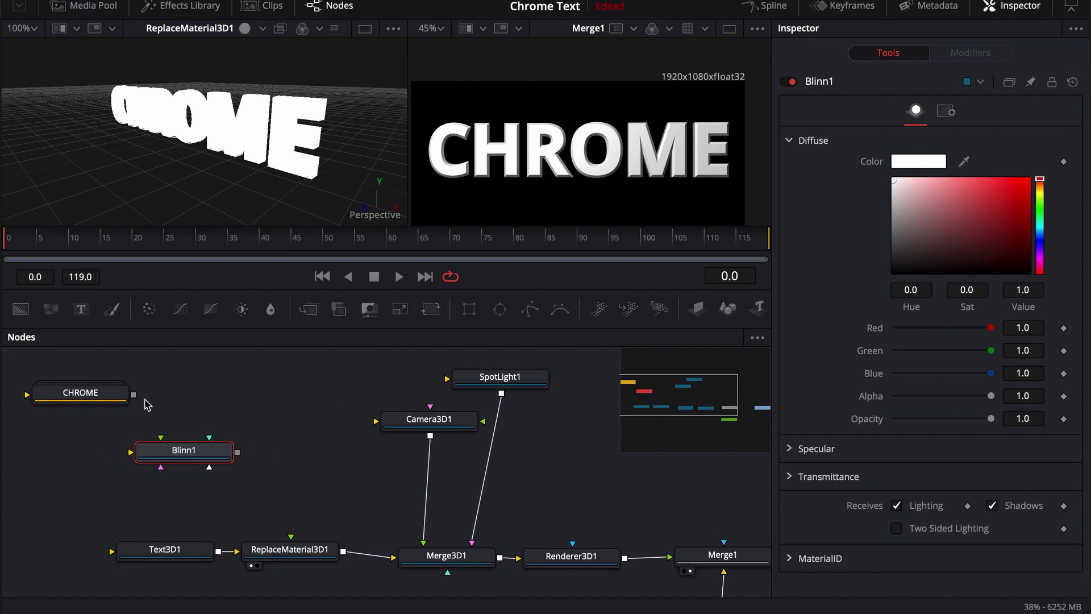
{"action": "left_click_drag", "start_coordinate": [134, 399], "coordinate": [165, 450]}
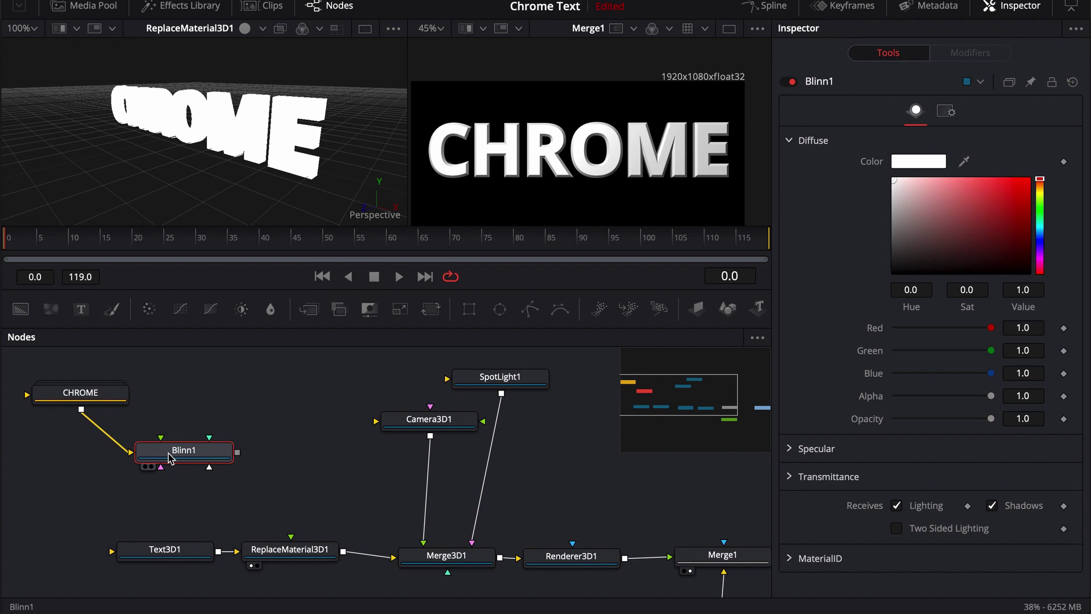
{"action": "key", "text": "1"}
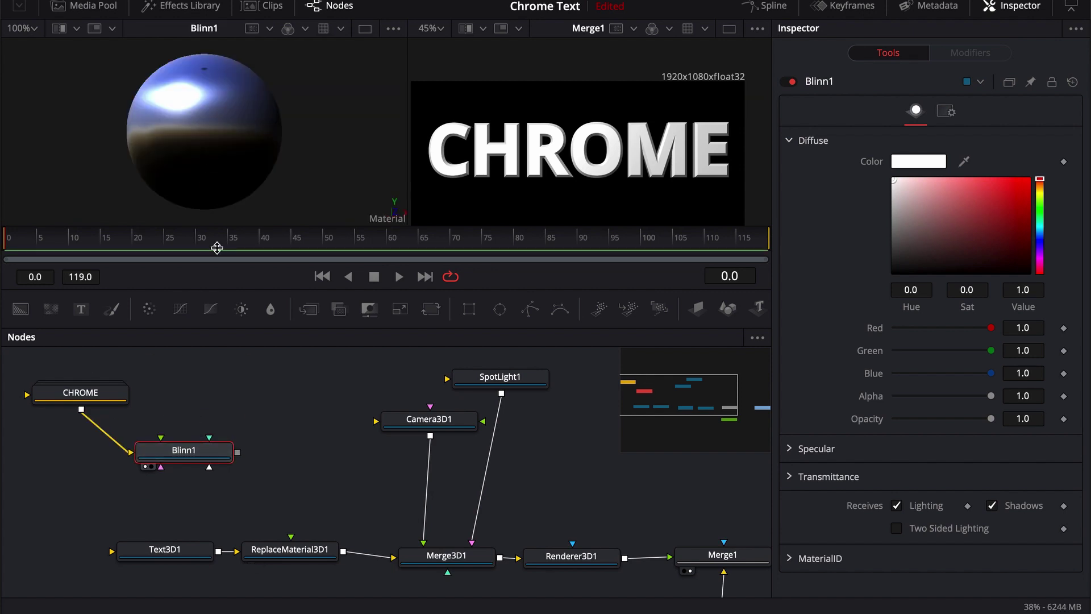
{"action": "left_click_drag", "start_coordinate": [94, 392], "coordinate": [178, 165]}
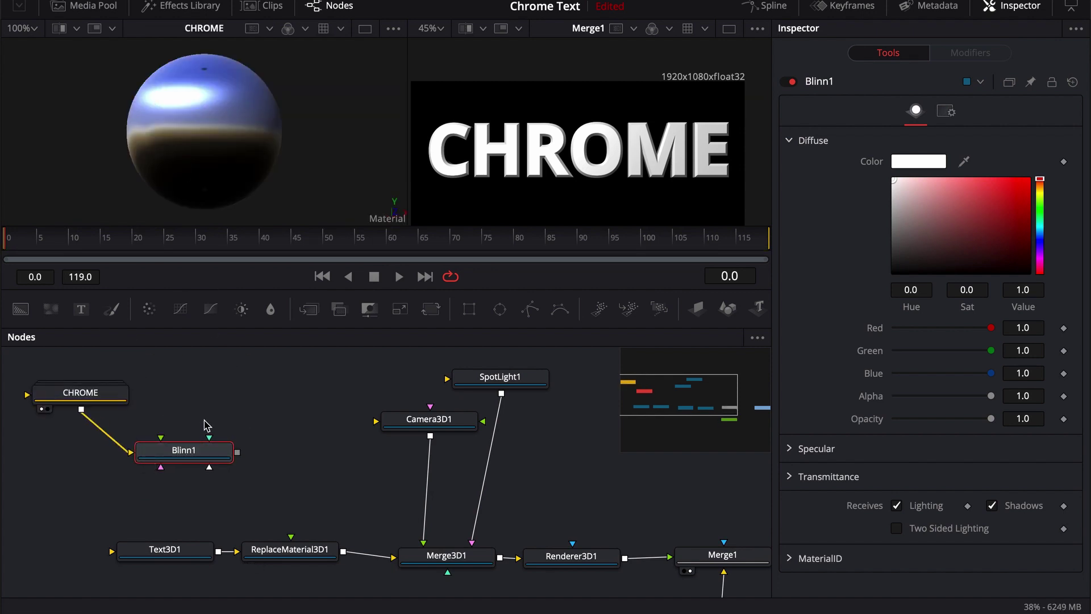
{"action": "key", "text": "2"}
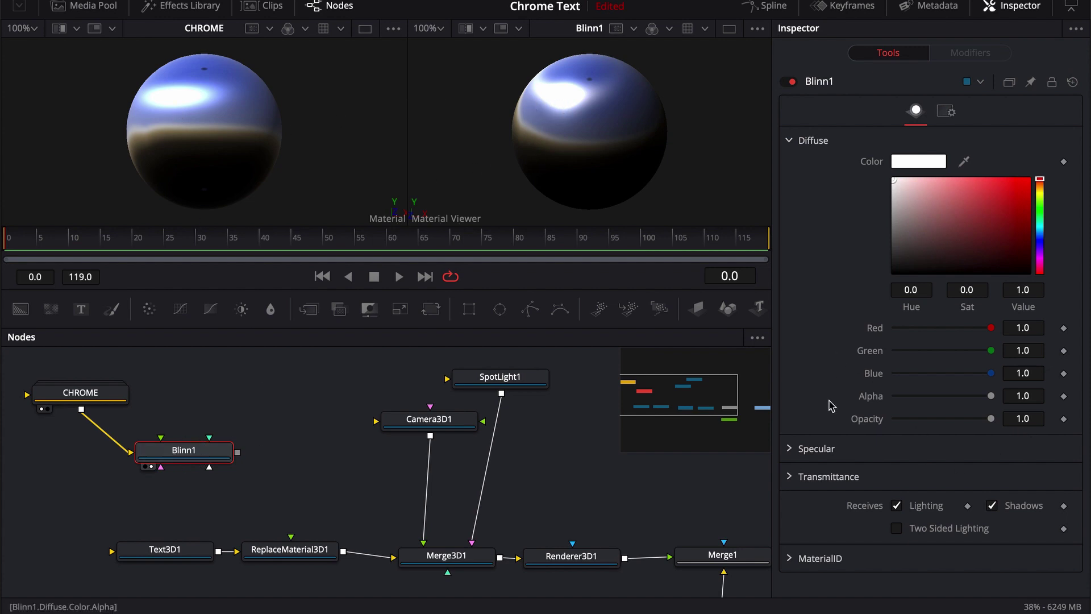
Expand Blinn1's Specular settings and lower its Intensity to 0.976
{"action": "left_click", "coordinate": [788, 448]}
{"action": "scroll", "coordinate": [830, 351], "scroll_direction": "down", "scroll_amount": 3}
{"action": "scroll", "coordinate": [829, 351], "scroll_direction": "down", "scroll_amount": 2}
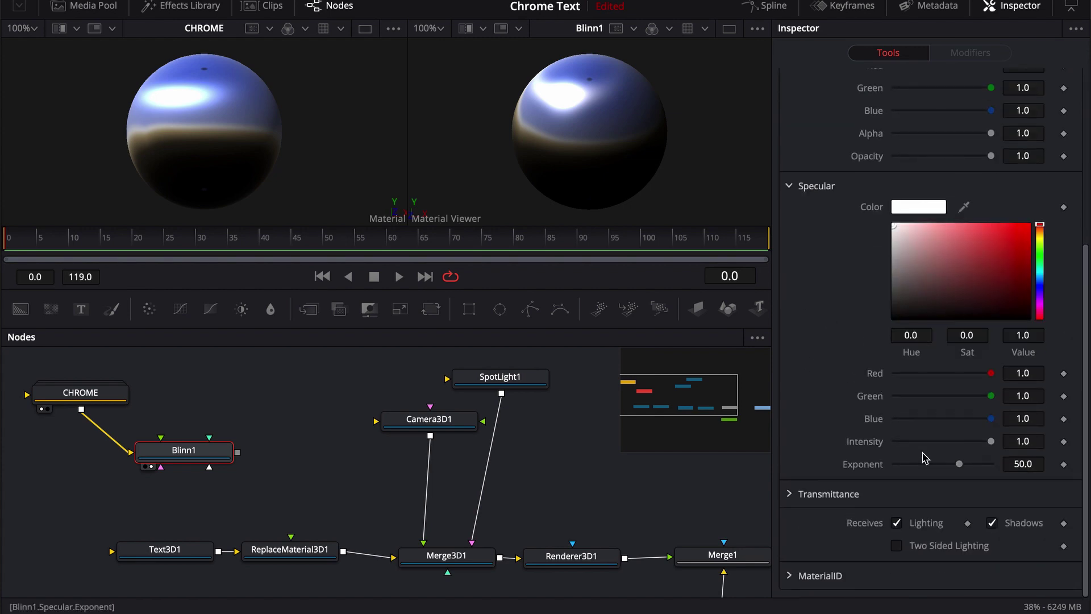
{"action": "left_click_drag", "start_coordinate": [991, 442], "coordinate": [960, 463]}
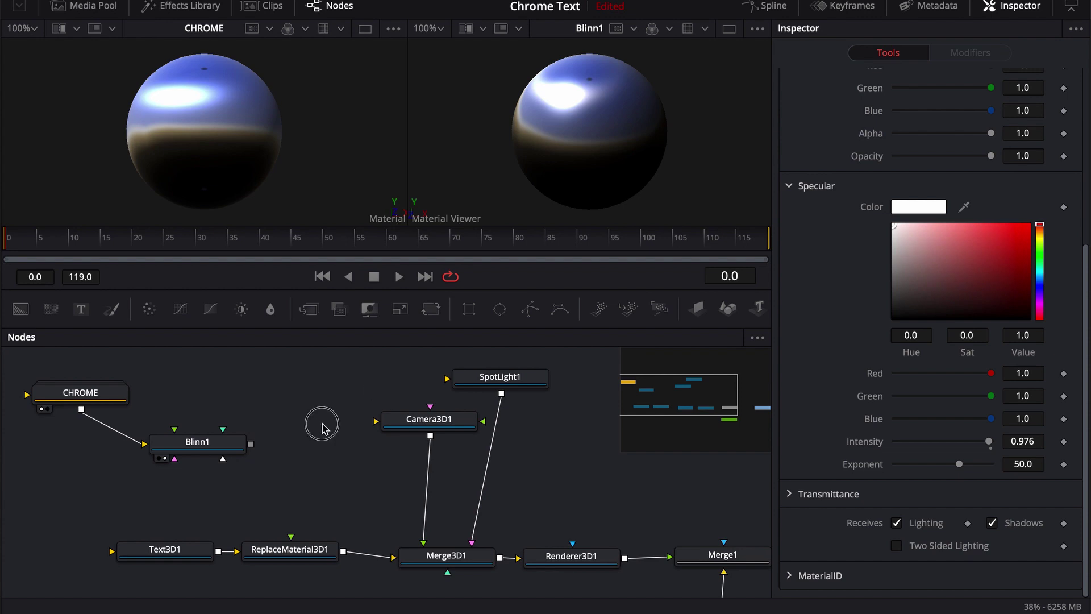
Plug Blinn1 in as the replacement material and lower its specular intensity to 0.921
{"action": "left_click_drag", "start_coordinate": [250, 443], "coordinate": [201, 176]}
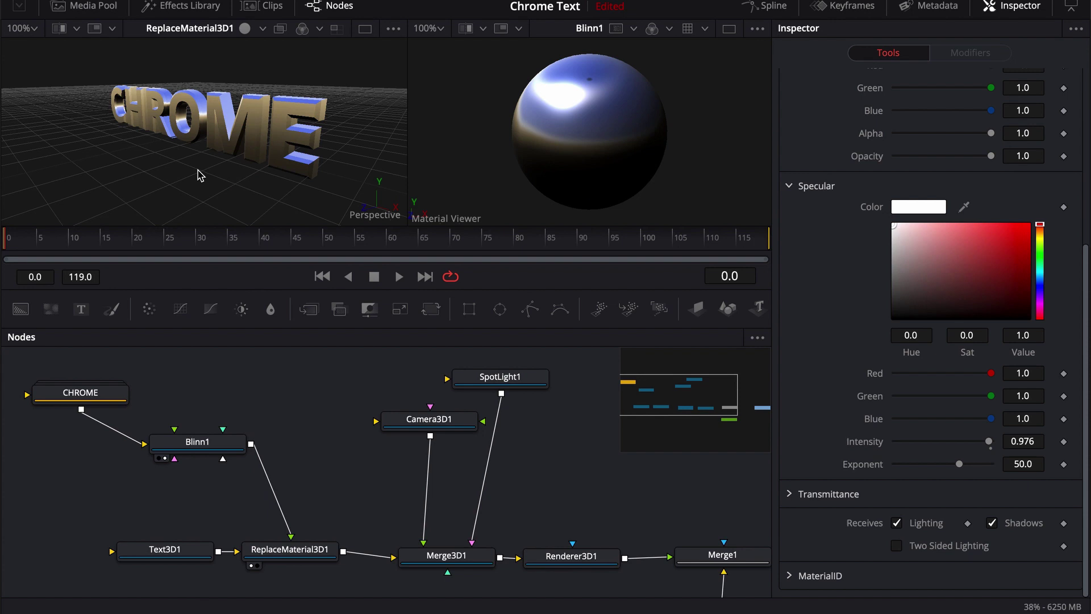
{"action": "left_click", "coordinate": [216, 446]}
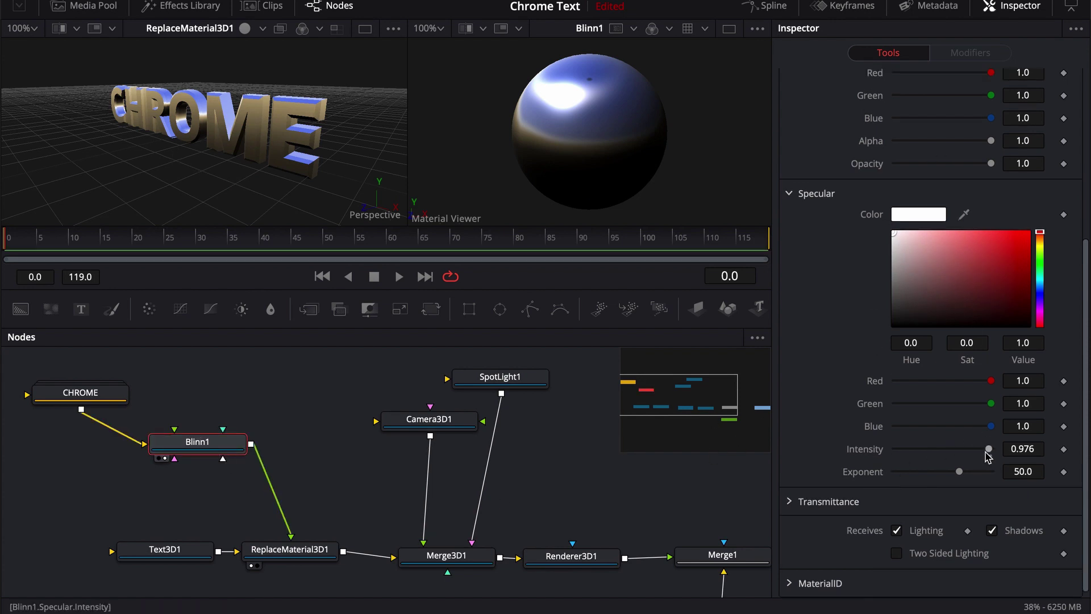
{"action": "mouse_move", "coordinate": [989, 449]}
{"action": "left_mouse_down"}
{"action": "mouse_move", "coordinate": [914, 454]}
{"action": "mouse_move", "coordinate": [989, 451]}
{"action": "left_mouse_up"}
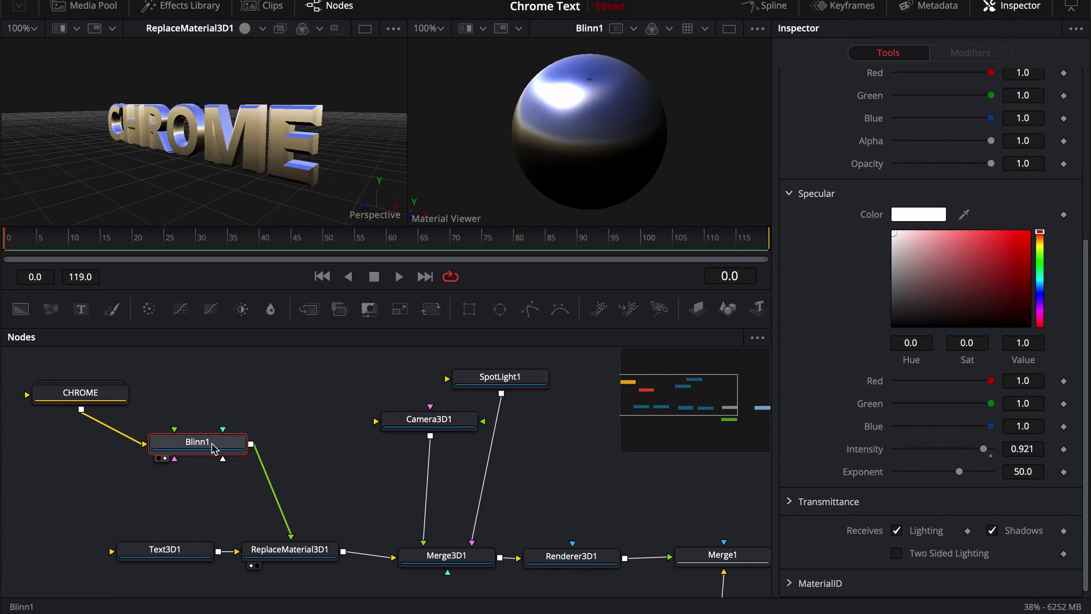
Tidy Blinn1's position in the graph and show Merge1's render in the right viewer
{"action": "left_click_drag", "start_coordinate": [215, 448], "coordinate": [194, 459]}
{"action": "left_click", "coordinate": [257, 417]}
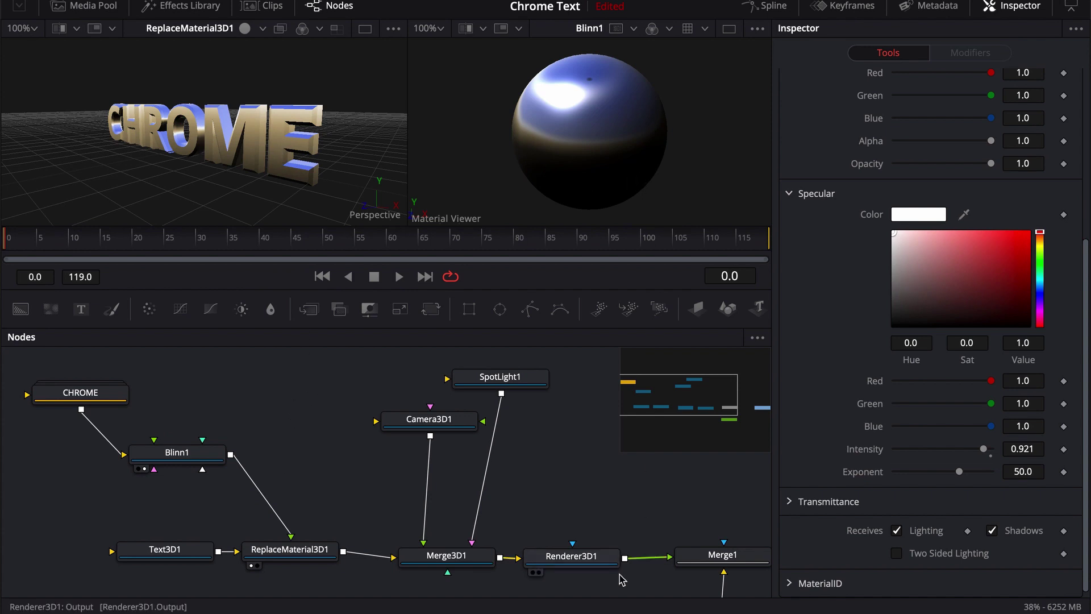
{"action": "left_click_drag", "start_coordinate": [721, 556], "coordinate": [651, 178]}
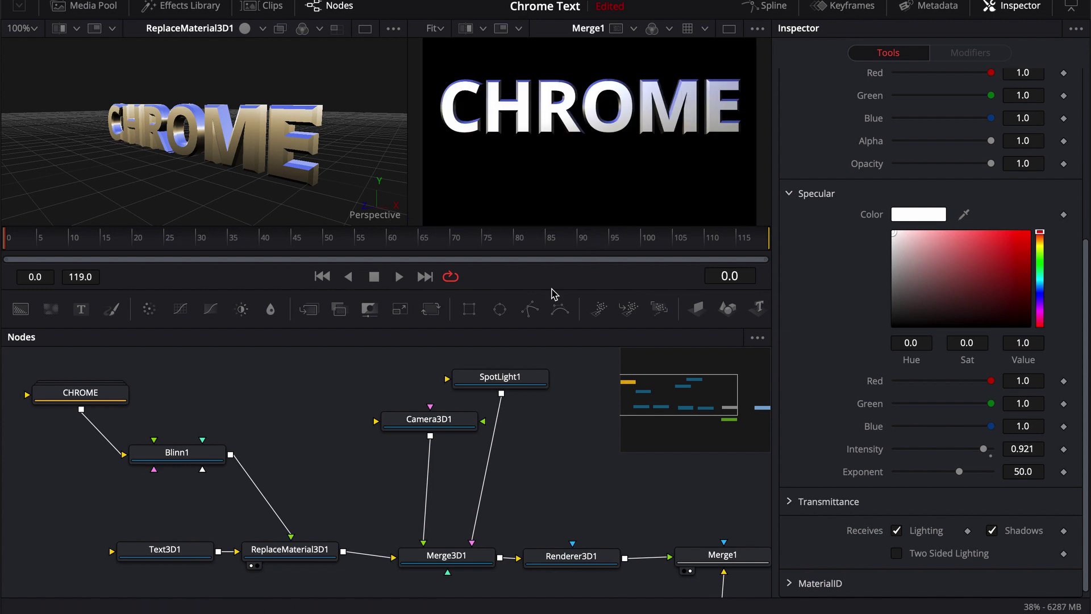
Select SpotLight1 and drag its gizmo so it lights the whole CHROME text
{"action": "left_click", "coordinate": [495, 378]}
{"action": "scroll", "coordinate": [270, 170], "scroll_direction": "down", "scroll_amount": 5}
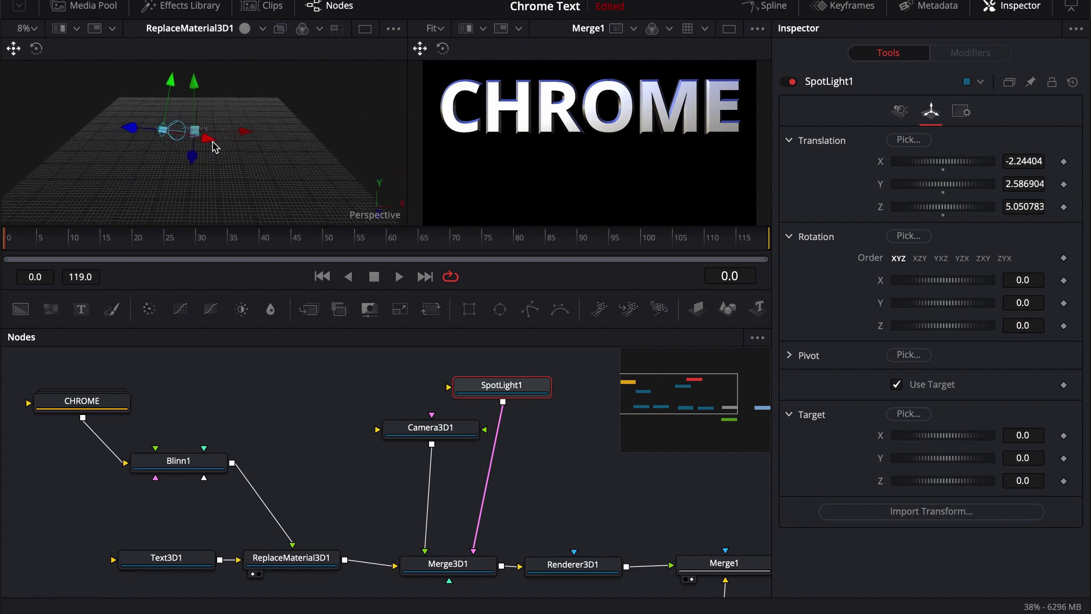
{"action": "left_click_drag", "start_coordinate": [215, 144], "coordinate": [88, 114]}
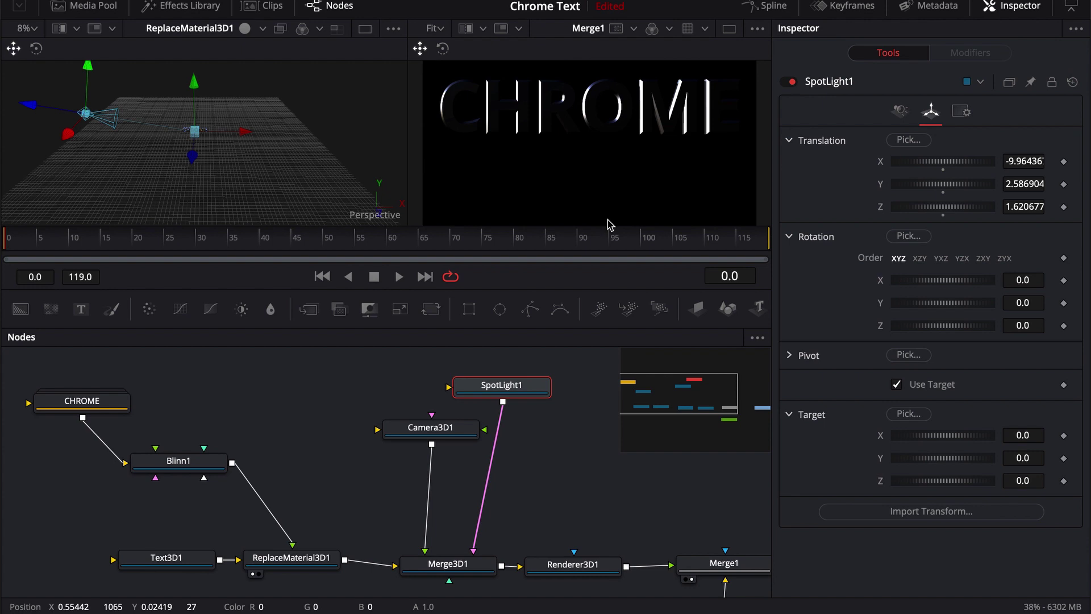
{"action": "left_click_drag", "start_coordinate": [28, 105], "coordinate": [80, 150]}
{"action": "left_click_drag", "start_coordinate": [151, 197], "coordinate": [299, 91]}
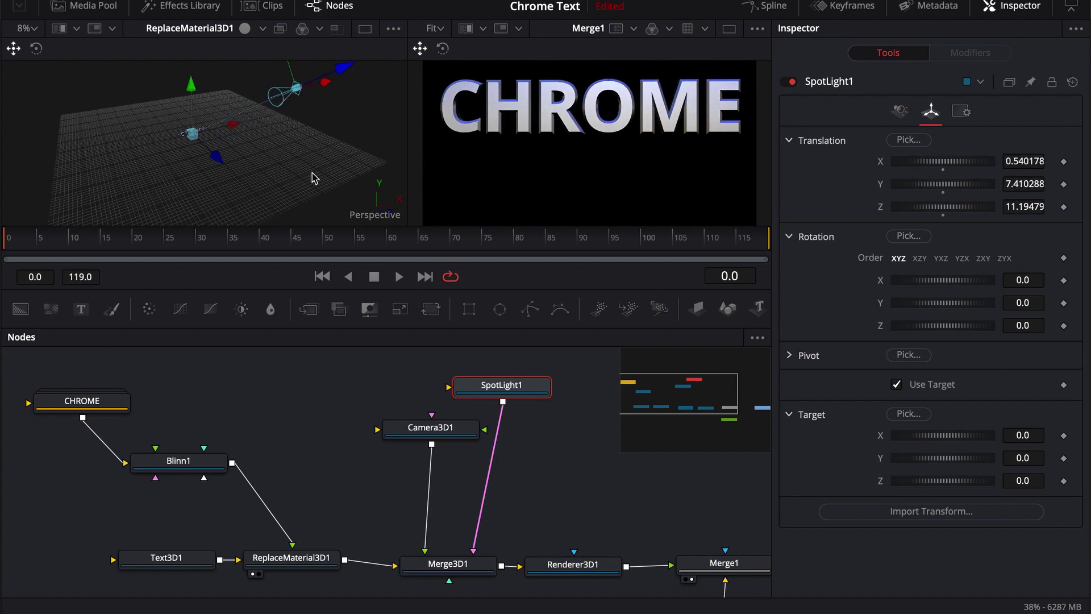
Move the spotlight to the right side, about X 8.37, Y 4.86, Z 7.43, then deselect it
{"action": "left_click_drag", "start_coordinate": [302, 163], "coordinate": [180, 208]}
{"action": "left_click_drag", "start_coordinate": [244, 185], "coordinate": [305, 163]}
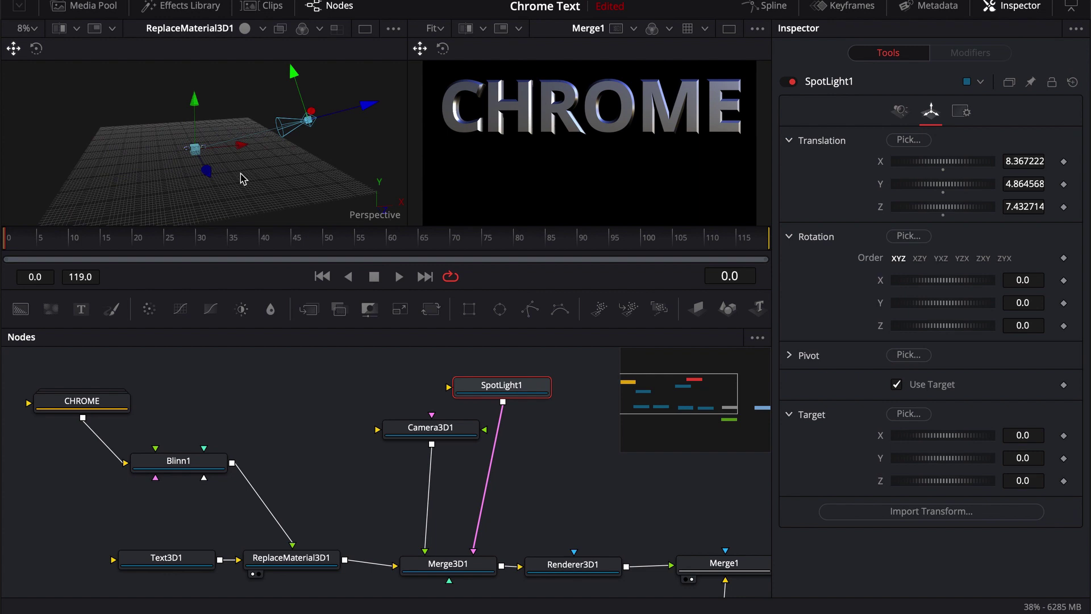
{"action": "left_click_drag", "start_coordinate": [230, 170], "coordinate": [244, 166]}
{"action": "left_click_drag", "start_coordinate": [261, 204], "coordinate": [299, 142]}
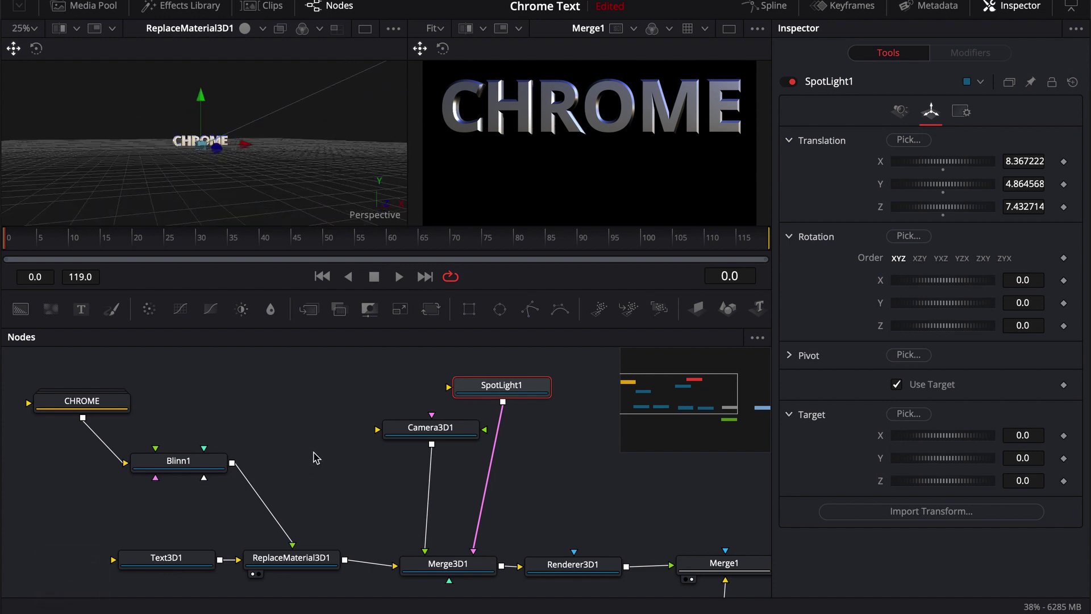
{"action": "left_click_drag", "start_coordinate": [316, 458], "coordinate": [310, 463]}
{"action": "left_click", "coordinate": [227, 402]}
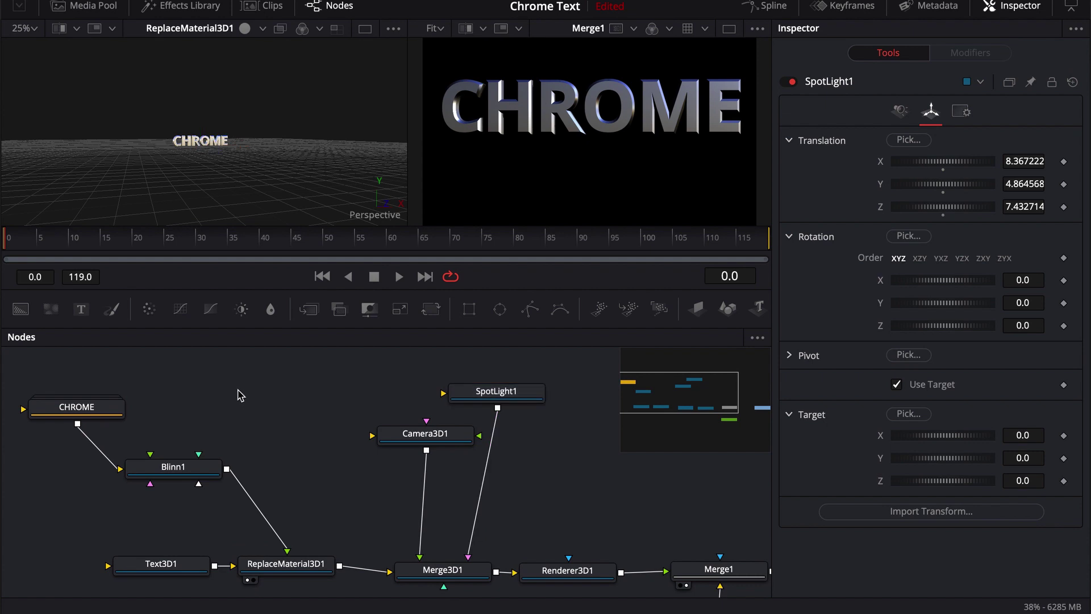
{"action": "key", "text": "alt"}
{"action": "scroll", "coordinate": [214, 166], "scroll_direction": "up", "scroll_amount": 3}
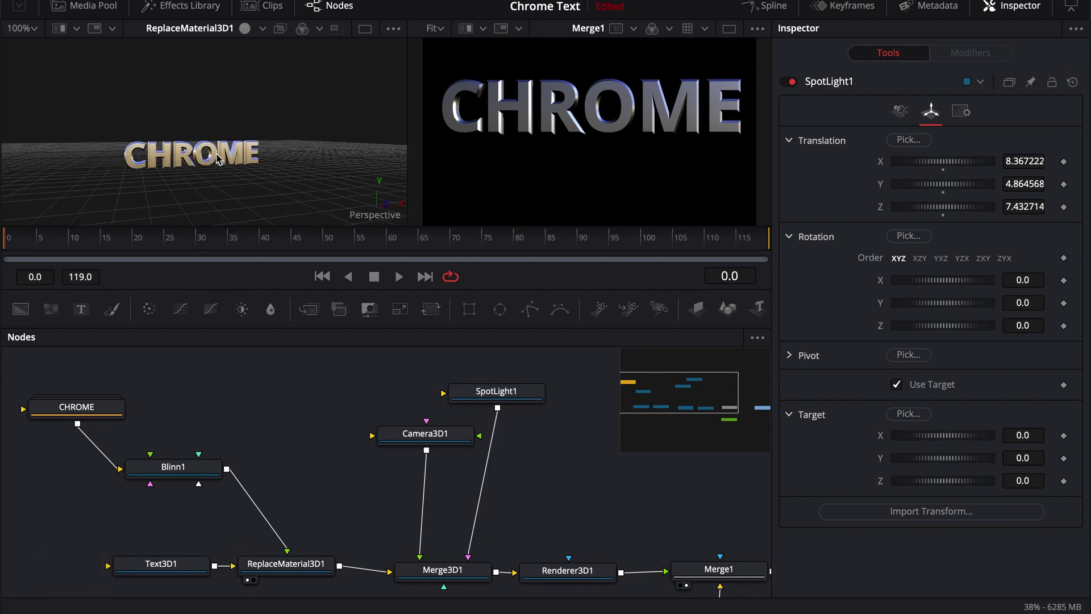
Bring the [8-8].jpg landscape from the Media Pool into the node graph as MediaIn1
{"action": "left_click", "coordinate": [85, 6]}
{"action": "left_click_drag", "start_coordinate": [174, 123], "coordinate": [222, 391]}
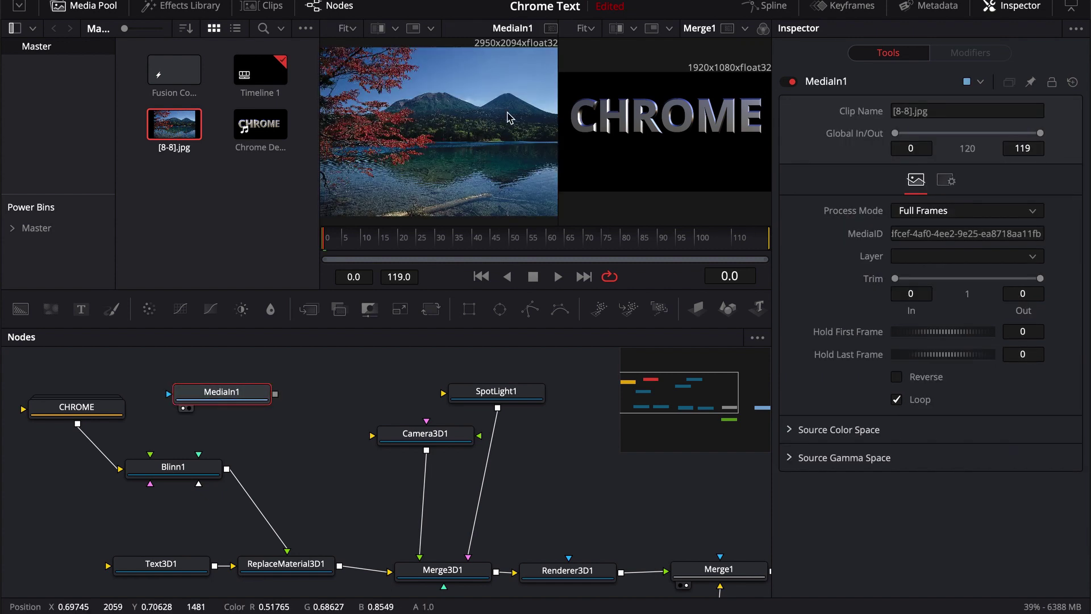
{"action": "left_click", "coordinate": [85, 6]}
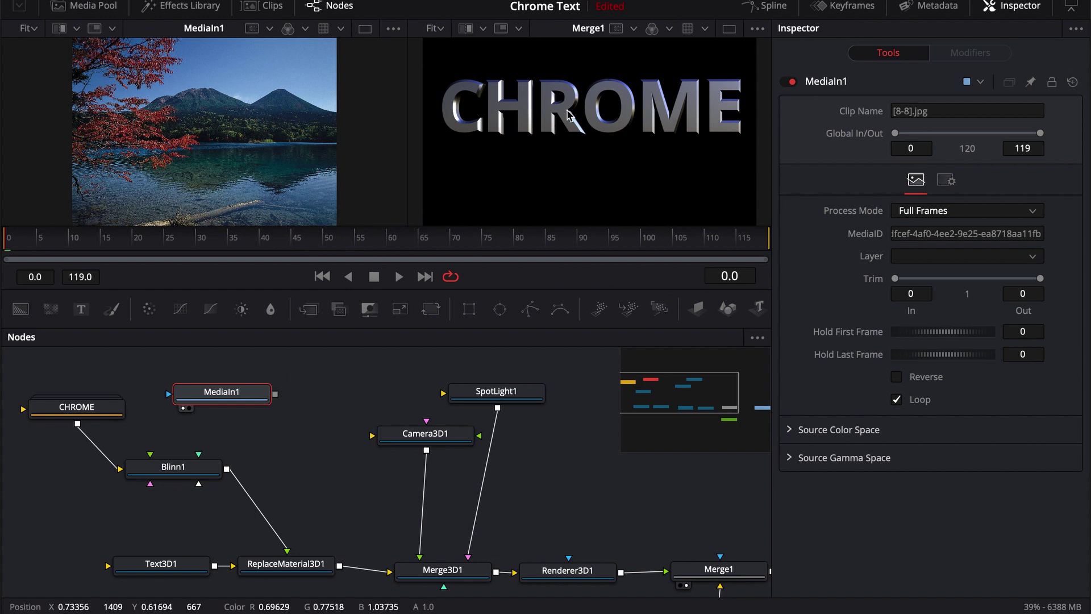
Rearrange the node graph, placing MediaIn1 above the CHROME node
{"action": "left_click_drag", "start_coordinate": [326, 409], "coordinate": [517, 412]}
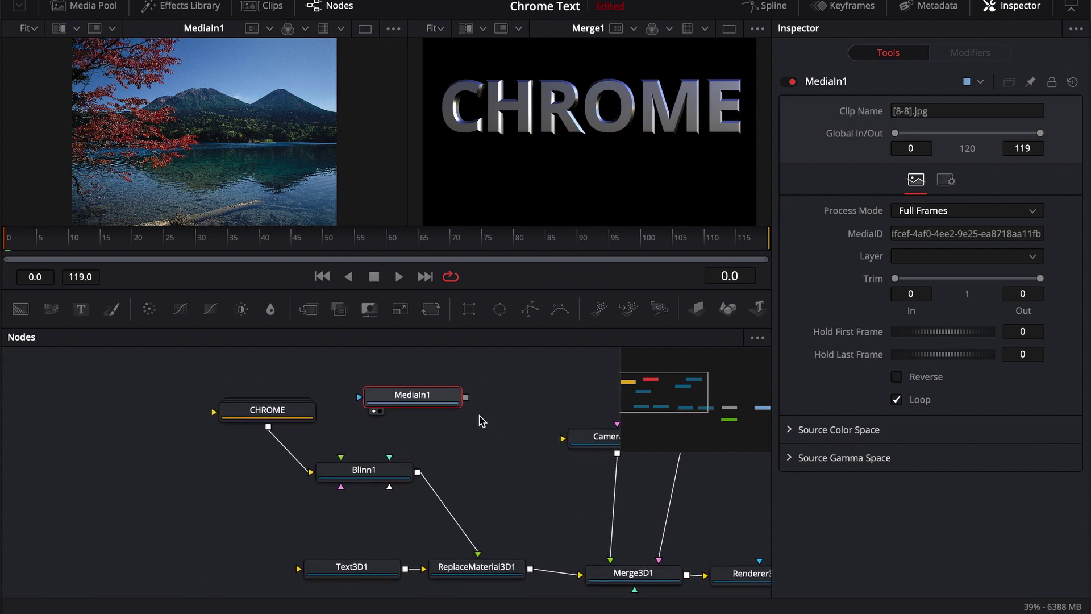
{"action": "left_click", "coordinate": [267, 409]}
{"action": "left_click_drag", "start_coordinate": [213, 377], "coordinate": [313, 470]}
{"action": "left_click", "coordinate": [445, 470]}
{"action": "left_click_drag", "start_coordinate": [292, 401], "coordinate": [232, 381]}
{"action": "scroll", "coordinate": [373, 436], "scroll_direction": "up", "scroll_amount": 1}
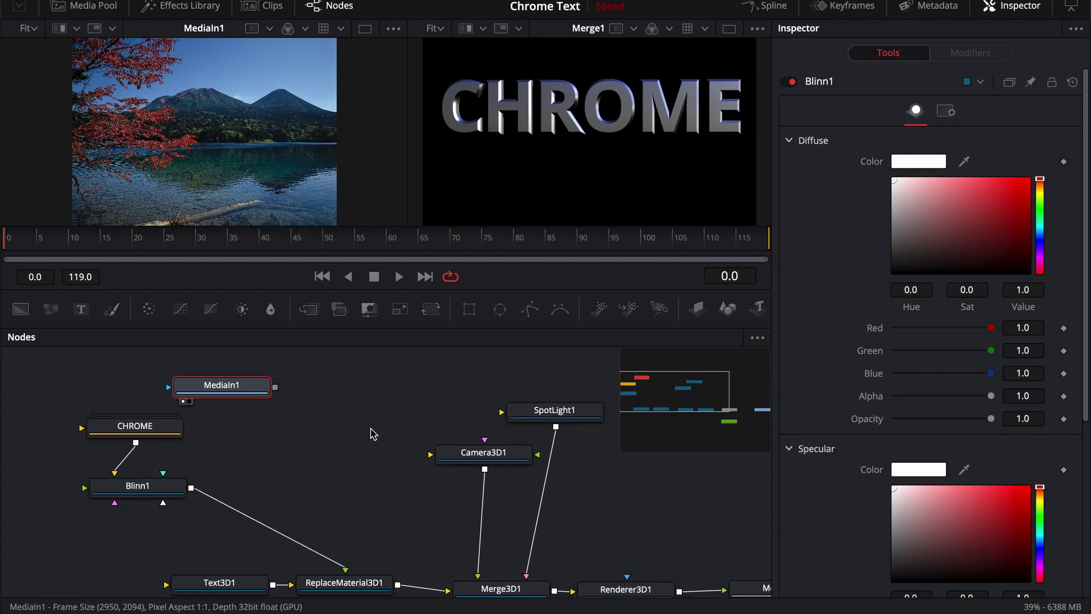
Search the tools for SphereMap to add after MediaIn1
{"action": "key", "text": "shift+space"}
{"action": "type", "text": "blin"}
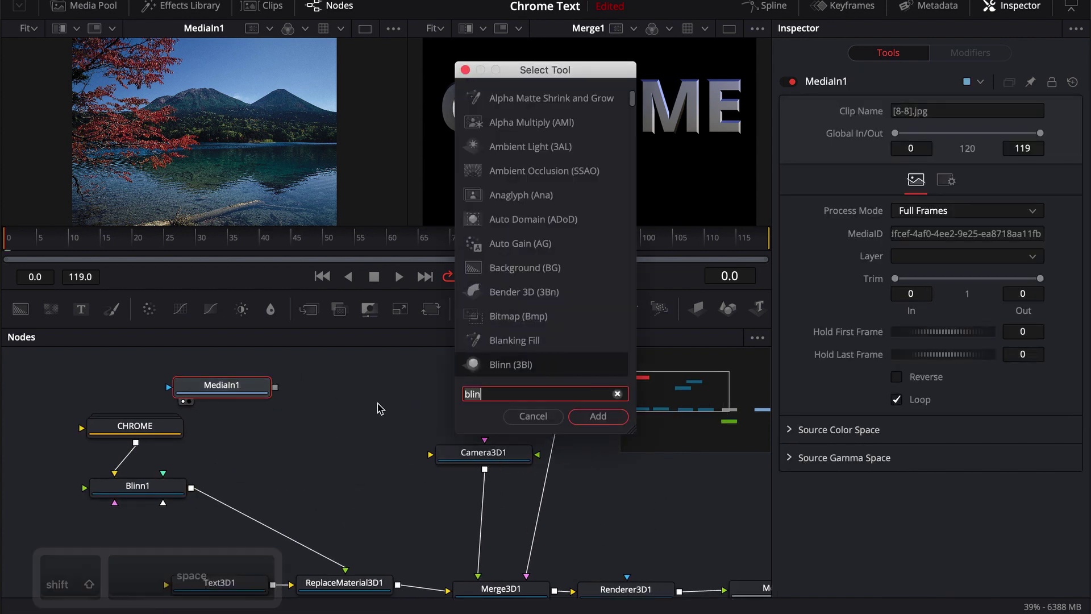
{"action": "key", "text": "BackSpace"}
{"action": "key", "text": "BackSpace"}
{"action": "key", "text": "BackSpace"}
{"action": "key", "text": "BackSpace"}
Add a SphereMap node after MediaIn1 and show it in the left viewer
{"action": "type", "text": "spher"}
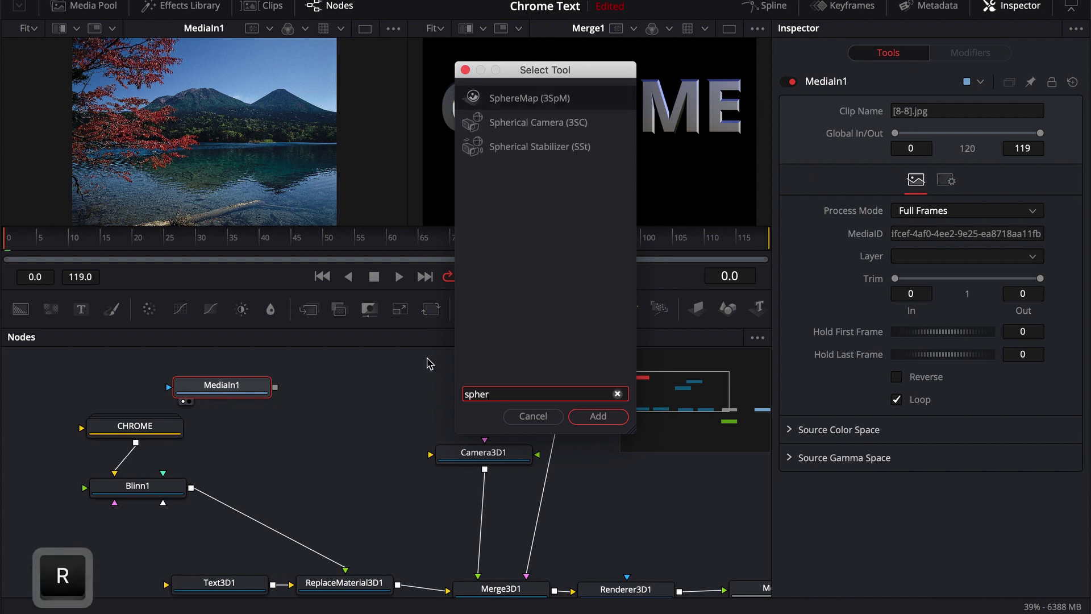
{"action": "key", "text": "Return"}
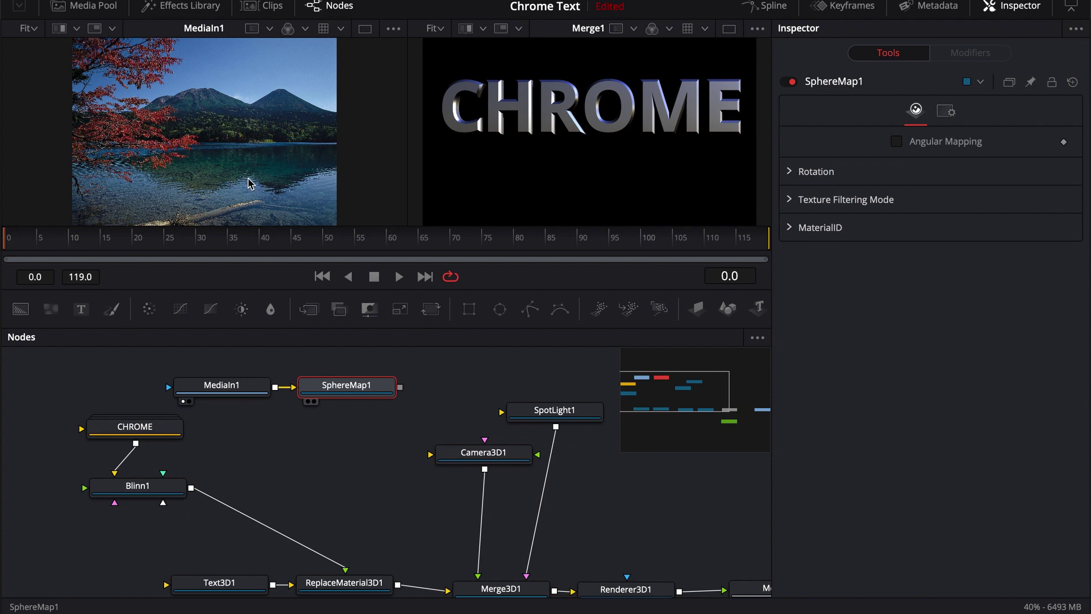
{"action": "key", "text": "1"}
Add a Reflect material node and reroute Blinn1's output from ReplaceMaterial3D1 into Reflect1's background
{"action": "left_click", "coordinate": [298, 455]}
{"action": "key", "text": "shift+space"}
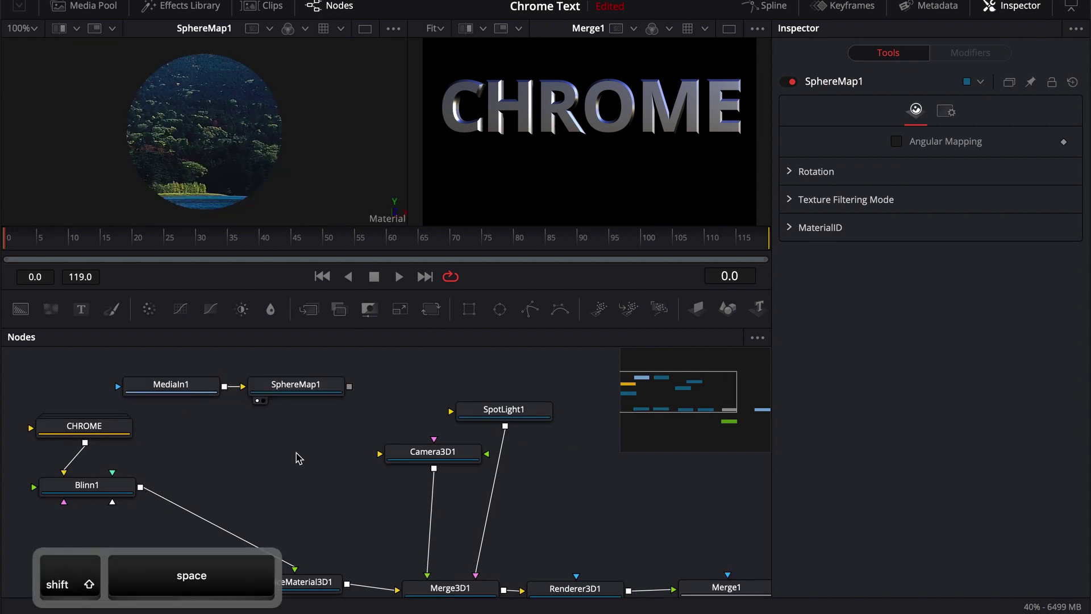
{"action": "type", "text": "relect"}
{"action": "key", "text": "Return"}
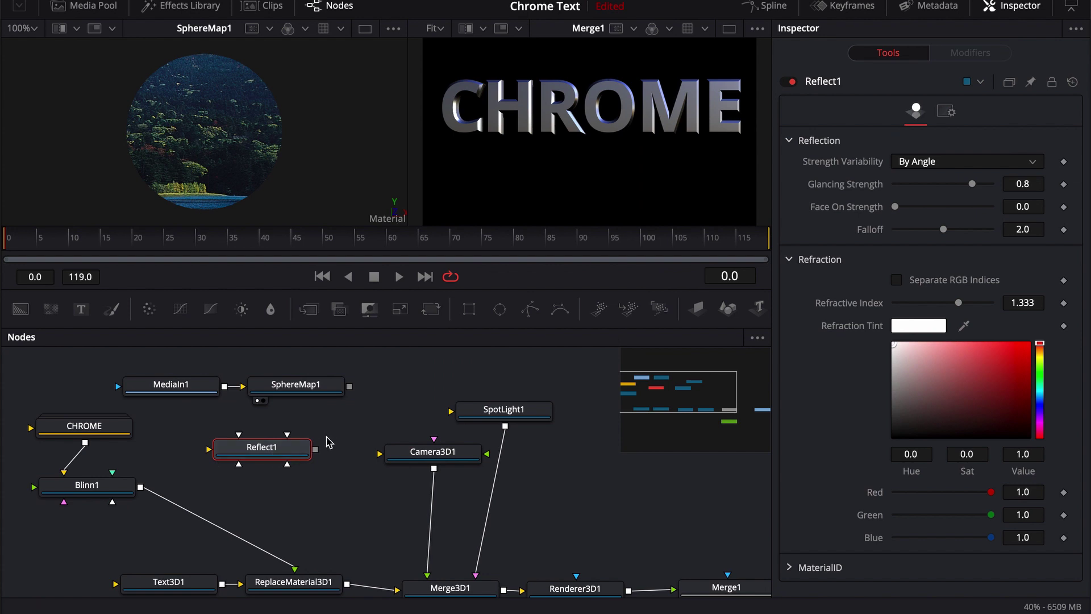
{"action": "left_click_drag", "start_coordinate": [287, 447], "coordinate": [293, 448]}
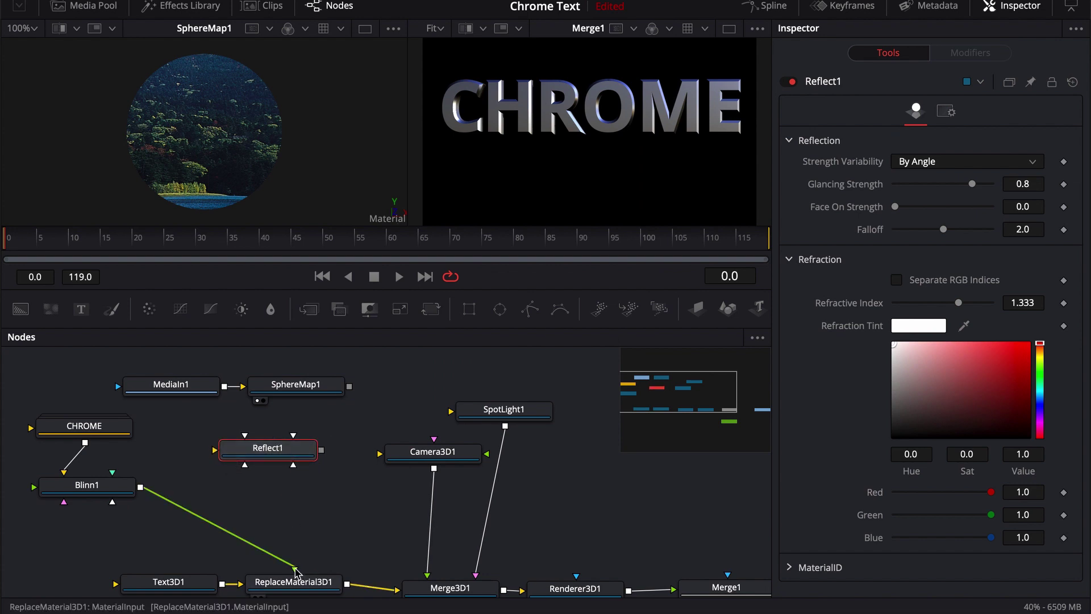
{"action": "left_click_drag", "start_coordinate": [294, 568], "coordinate": [199, 189]}
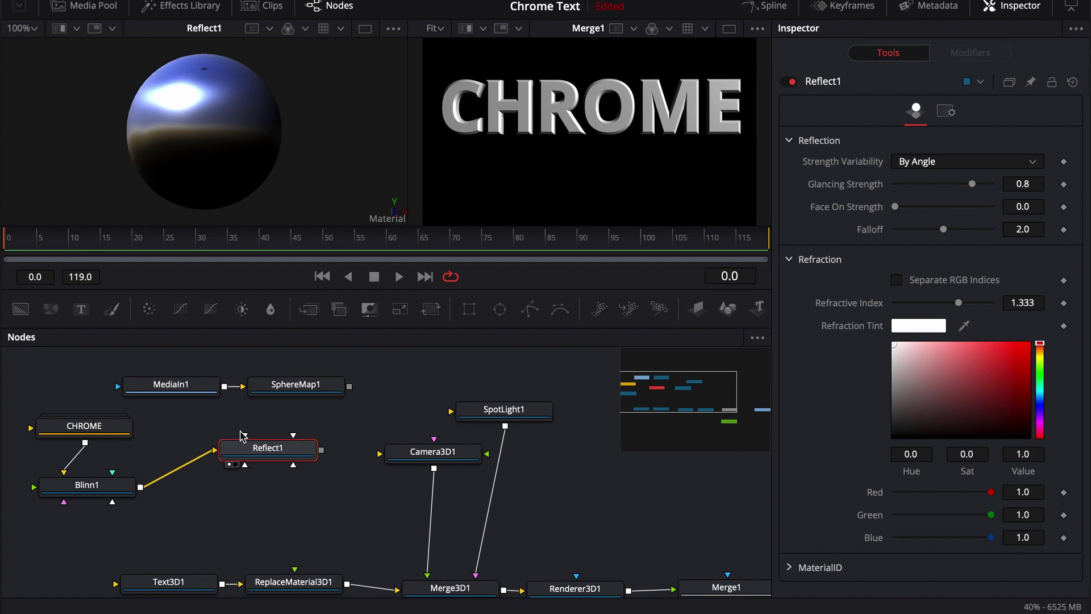
{"action": "left_click_drag", "start_coordinate": [245, 452], "coordinate": [244, 464]}
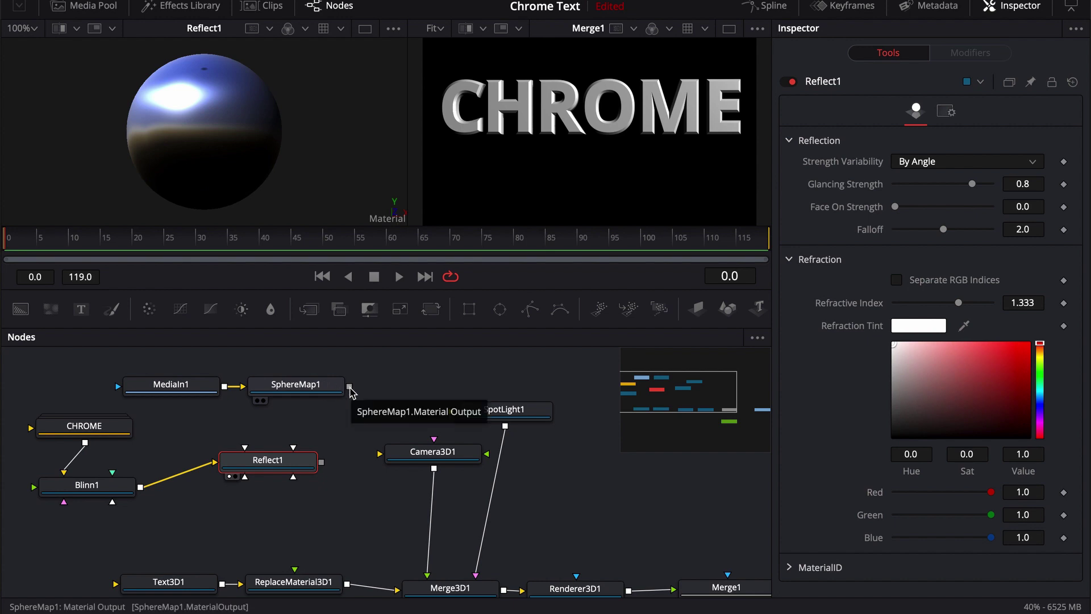
Connect SphereMap1 to Reflect1 as Reflection Color Material and rotate the sphere map 93.9° in Y
{"action": "left_click_drag", "start_coordinate": [350, 388], "coordinate": [285, 462]}
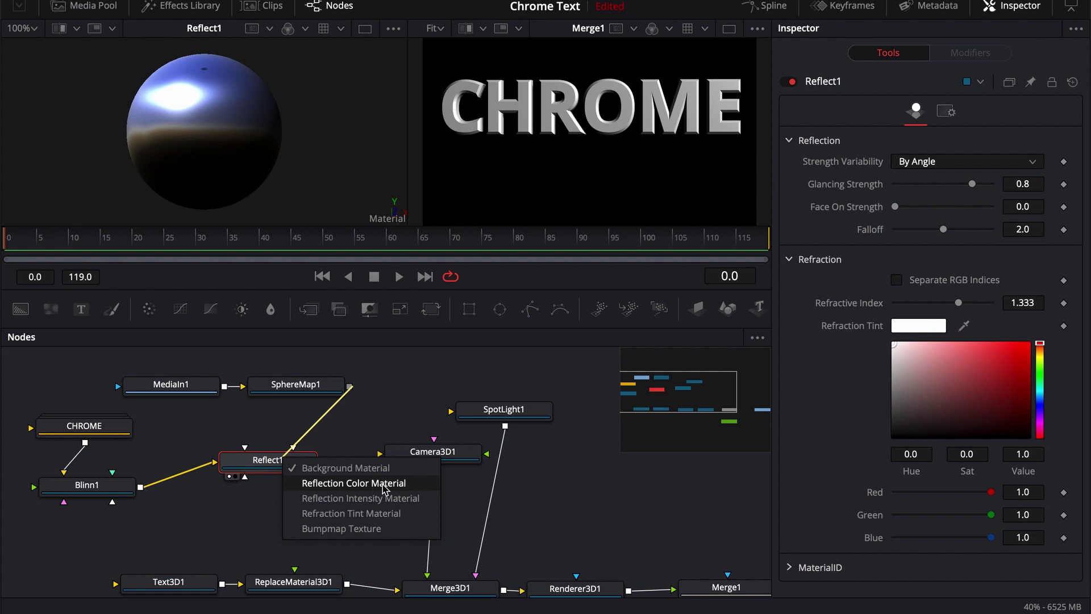
{"action": "left_click", "coordinate": [328, 485]}
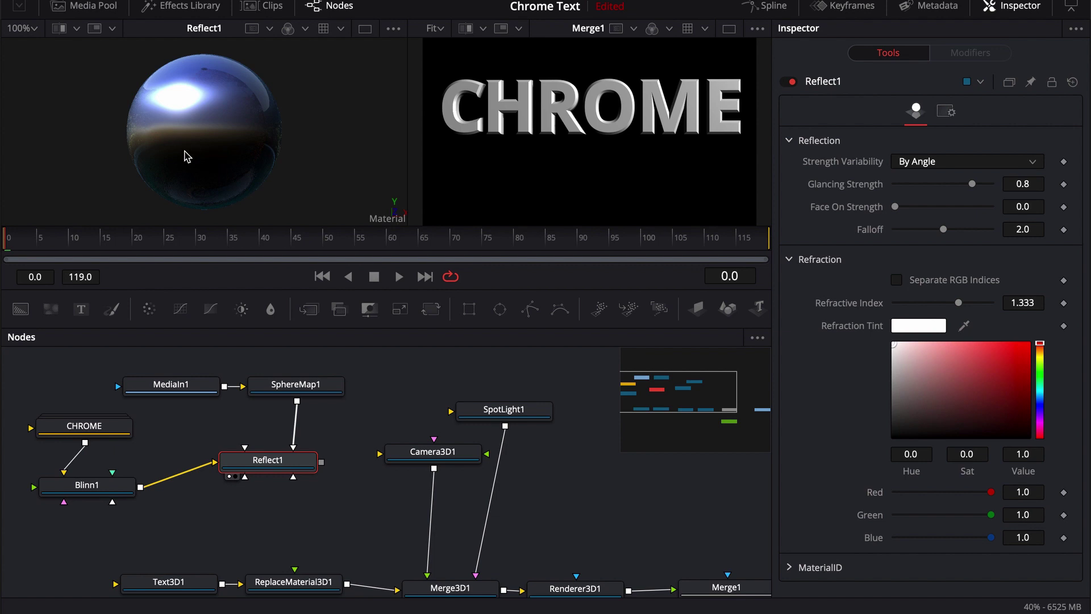
{"action": "left_click", "coordinate": [286, 389]}
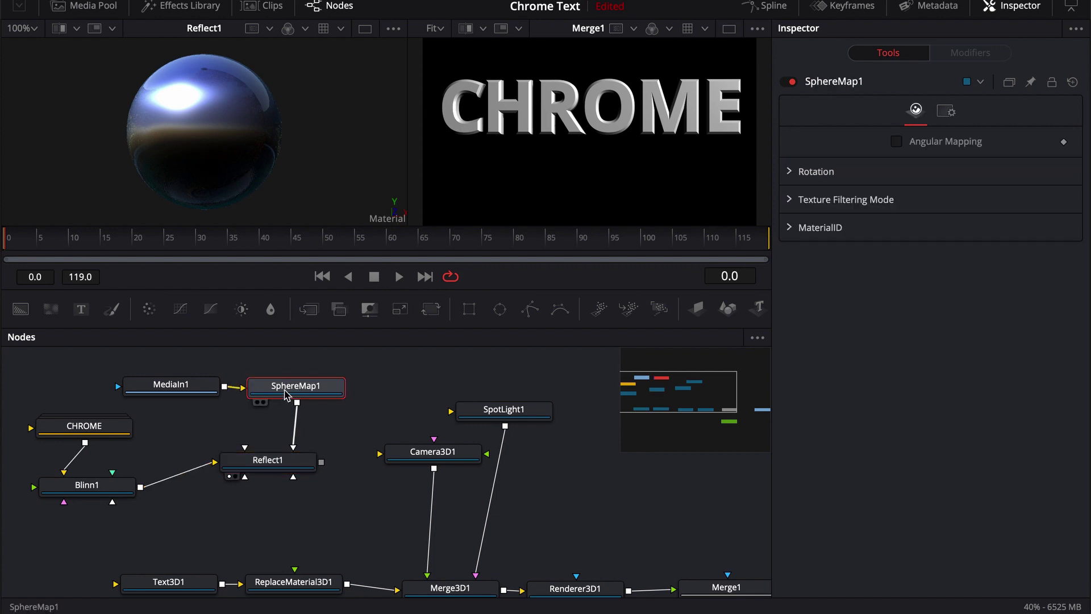
{"action": "left_click", "coordinate": [791, 172]}
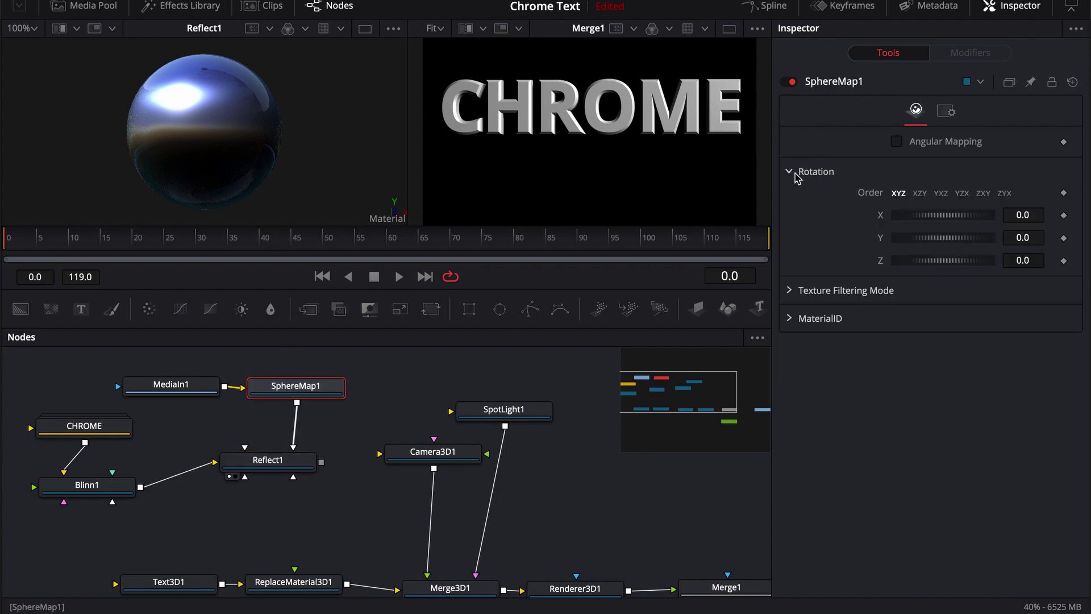
{"action": "left_click_drag", "start_coordinate": [932, 242], "coordinate": [960, 246]}
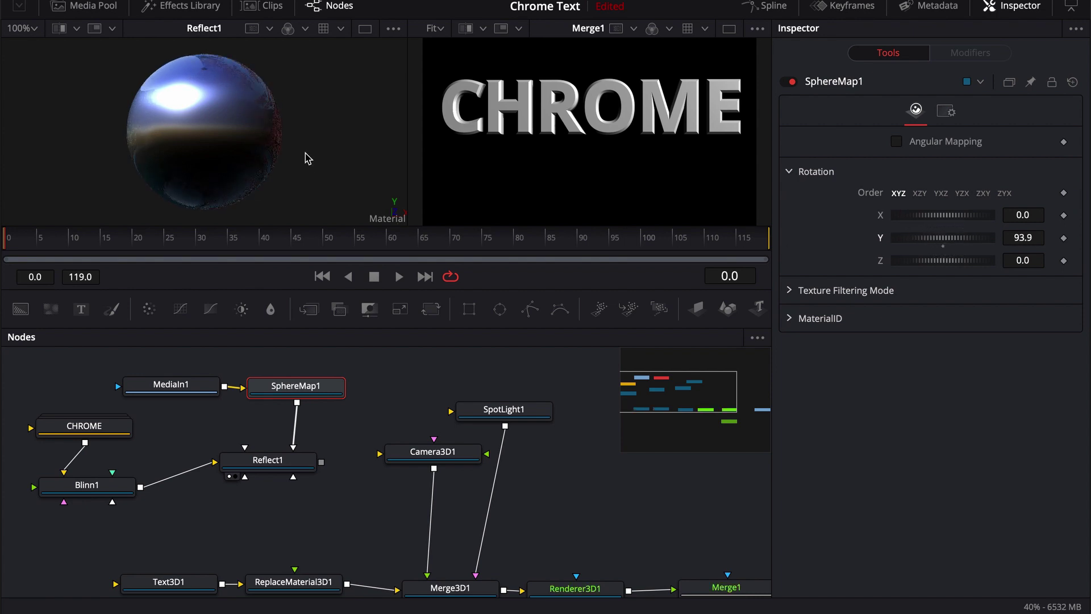
{"action": "scroll", "coordinate": [339, 489], "scroll_direction": "down", "scroll_amount": 1}
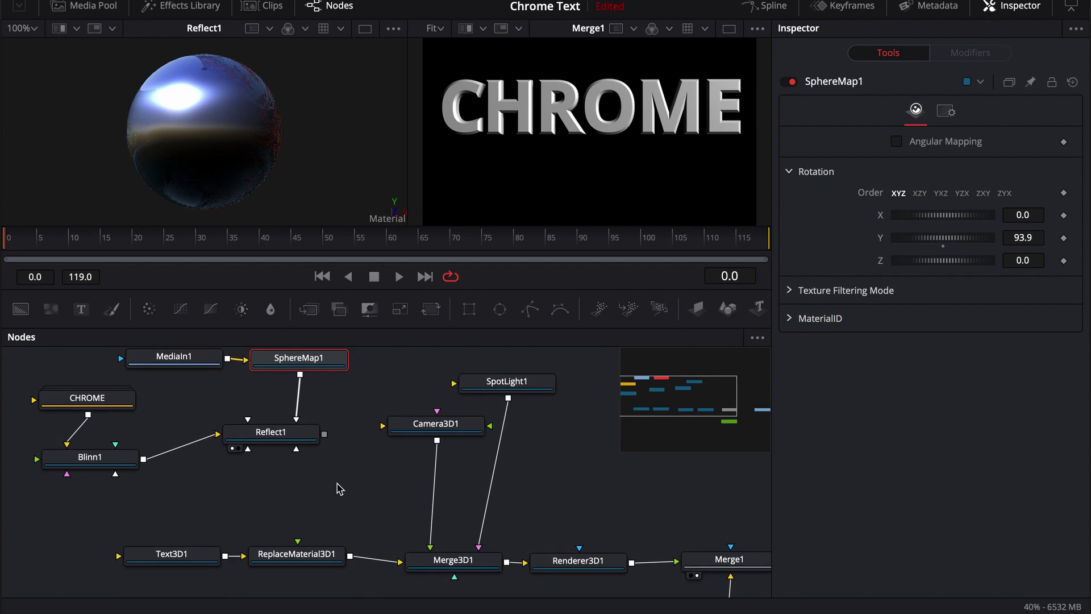
Feed Reflect1 into ReplaceMaterial3D1, then preview Merge3D1's scene and orbit around the CHROME text
{"action": "left_click_drag", "start_coordinate": [324, 433], "coordinate": [312, 560]}
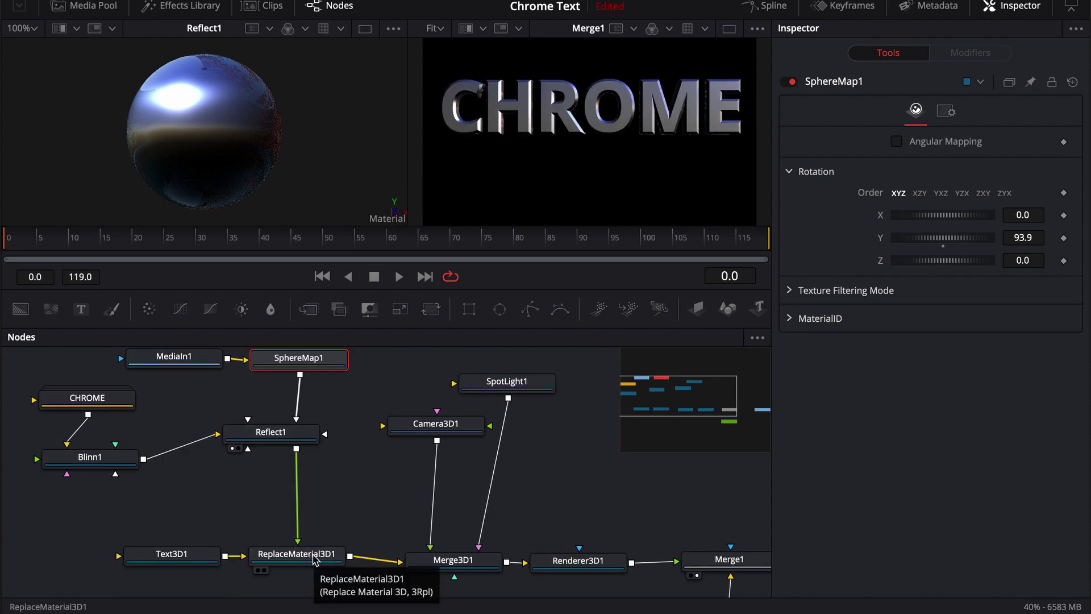
{"action": "left_click", "coordinate": [278, 438]}
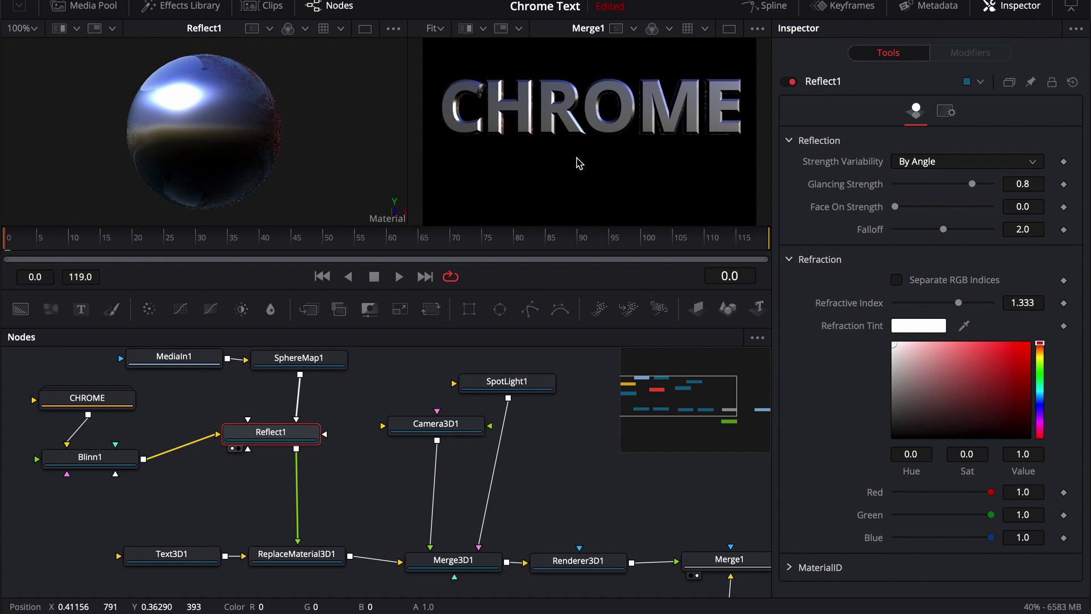
{"action": "key", "text": "alt"}
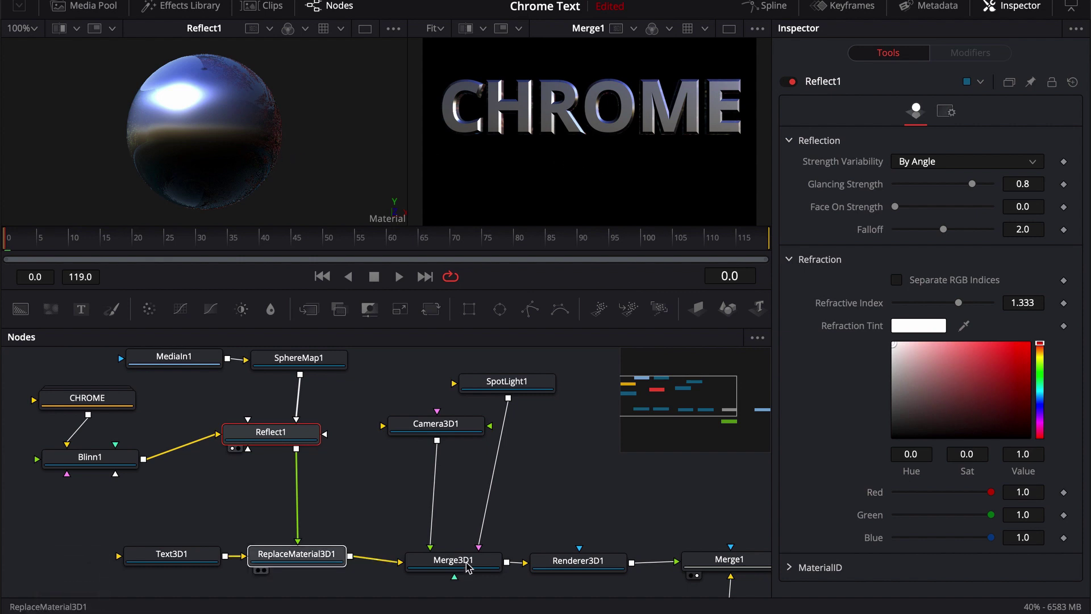
{"action": "left_click_drag", "start_coordinate": [296, 554], "coordinate": [152, 189]}
{"action": "key", "text": "alt"}
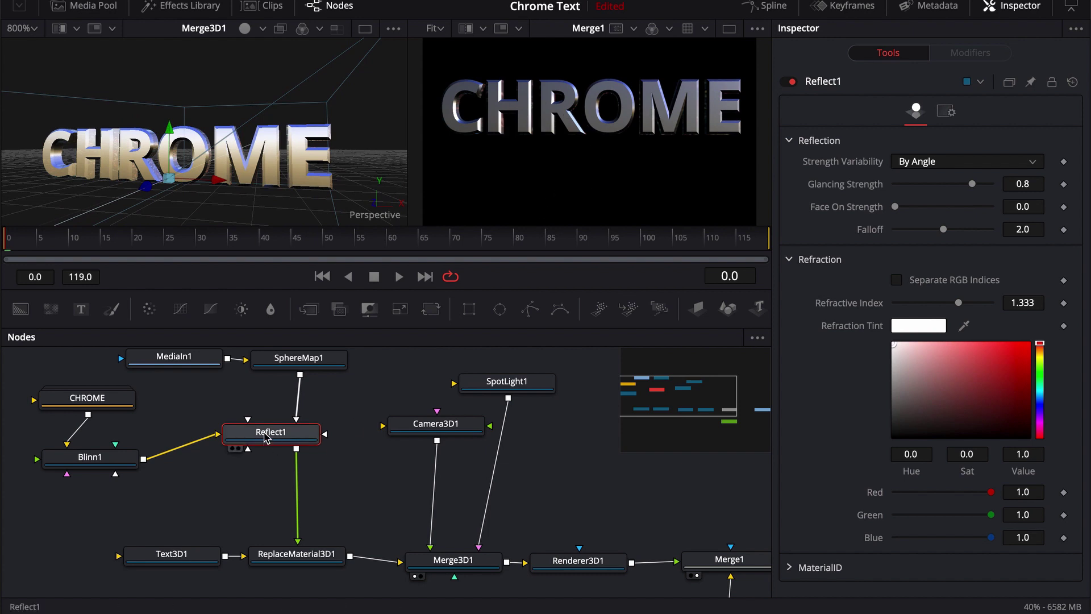
Set Reflect1's Strength Variability to Constant and lower Constant Strength to 0.126
{"action": "left_click", "coordinate": [938, 164]}
{"action": "left_click", "coordinate": [921, 181]}
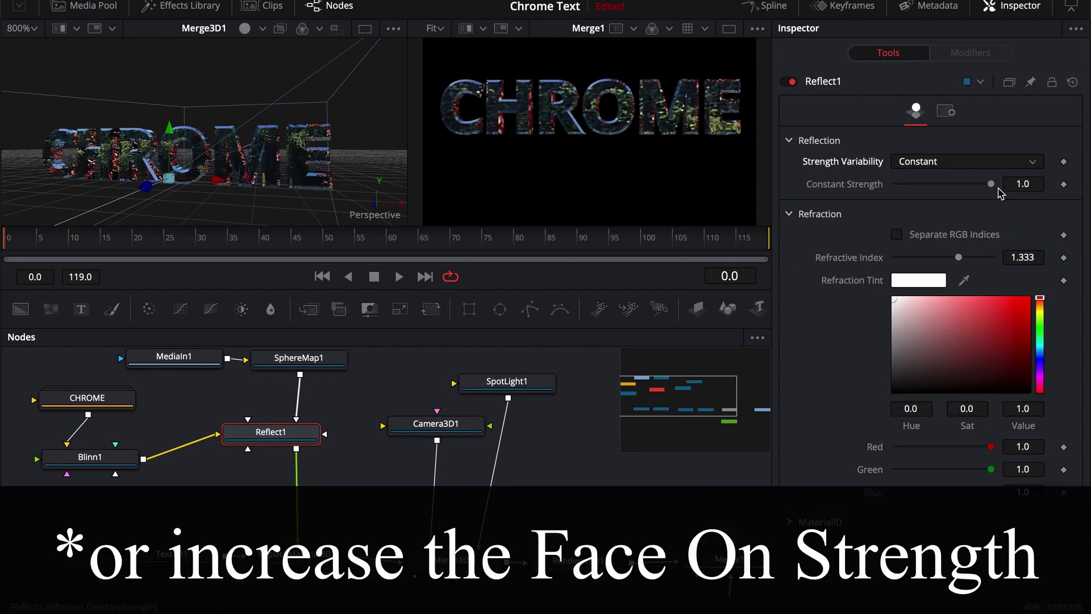
{"action": "left_click_drag", "start_coordinate": [990, 184], "coordinate": [908, 189]}
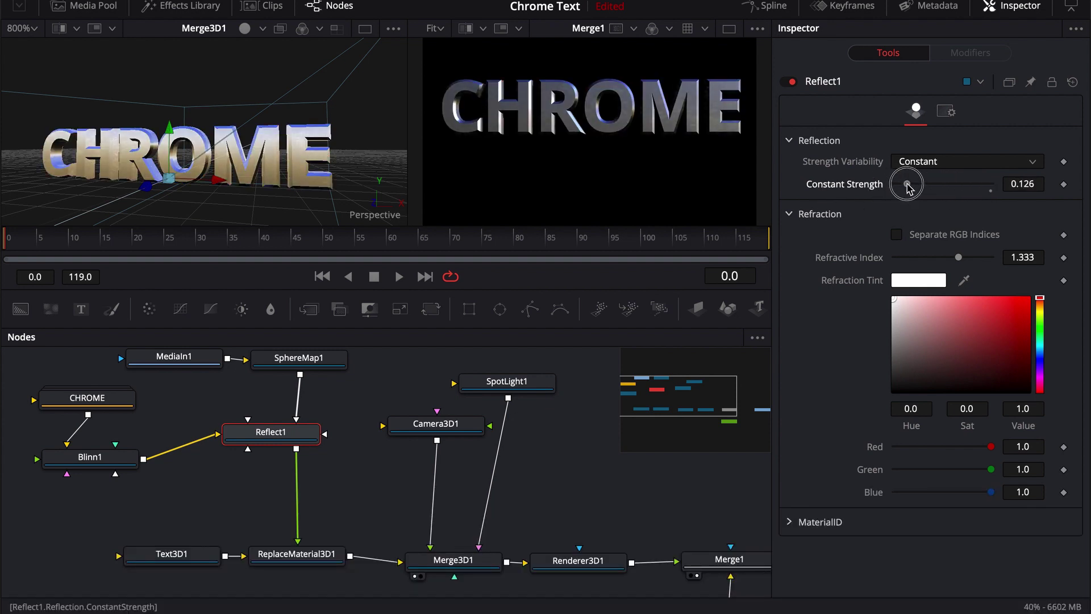
{"action": "scroll", "coordinate": [397, 112], "scroll_direction": "up", "scroll_amount": 5}
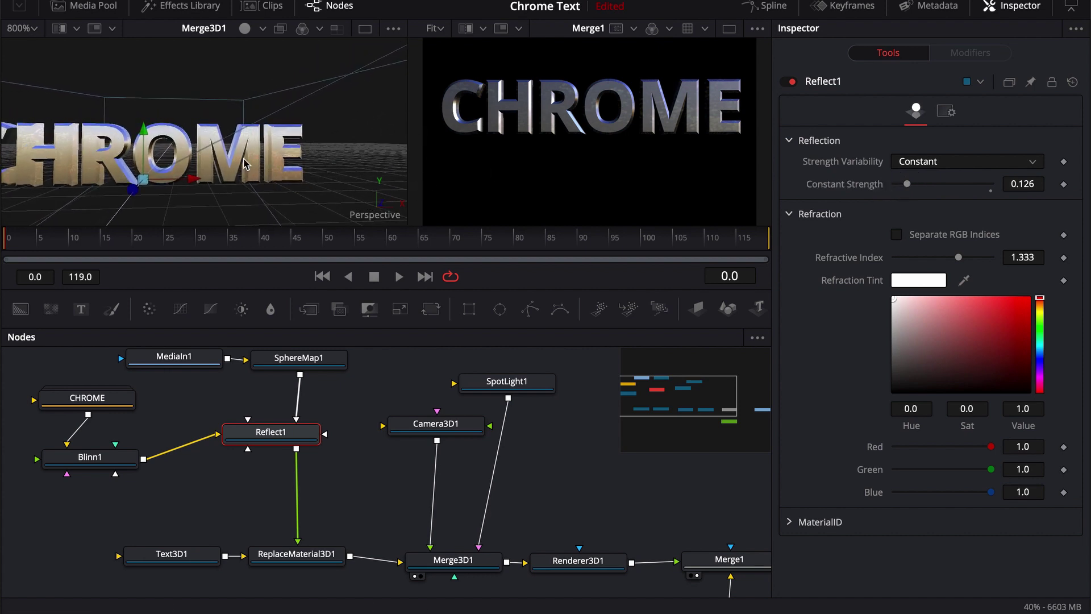
{"action": "scroll", "coordinate": [146, 170], "scroll_direction": "up", "scroll_amount": 2}
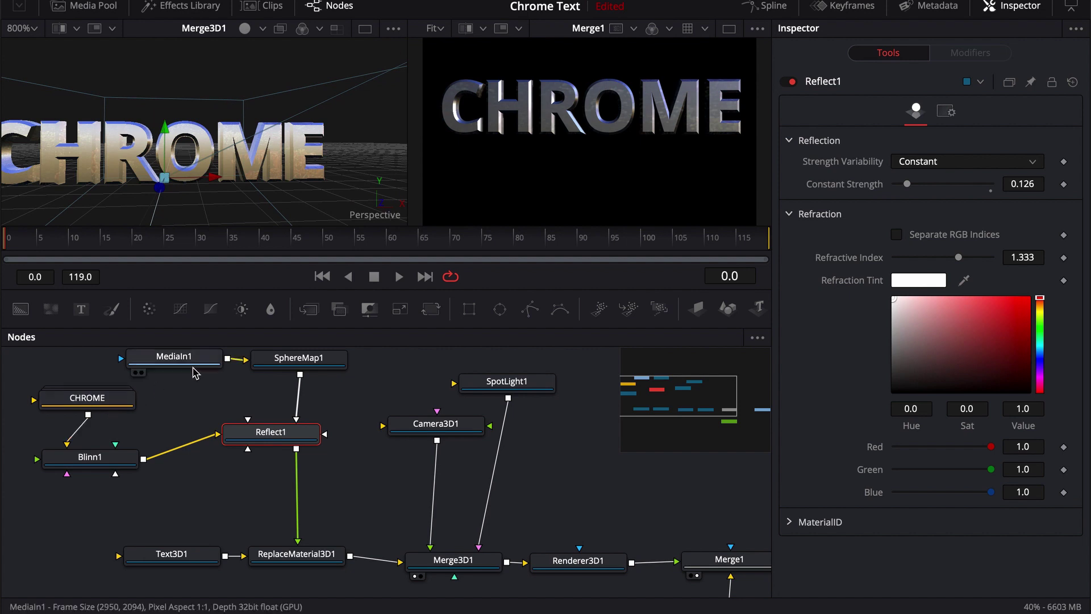
{"action": "scroll", "coordinate": [272, 161], "scroll_direction": "down", "scroll_amount": 10}
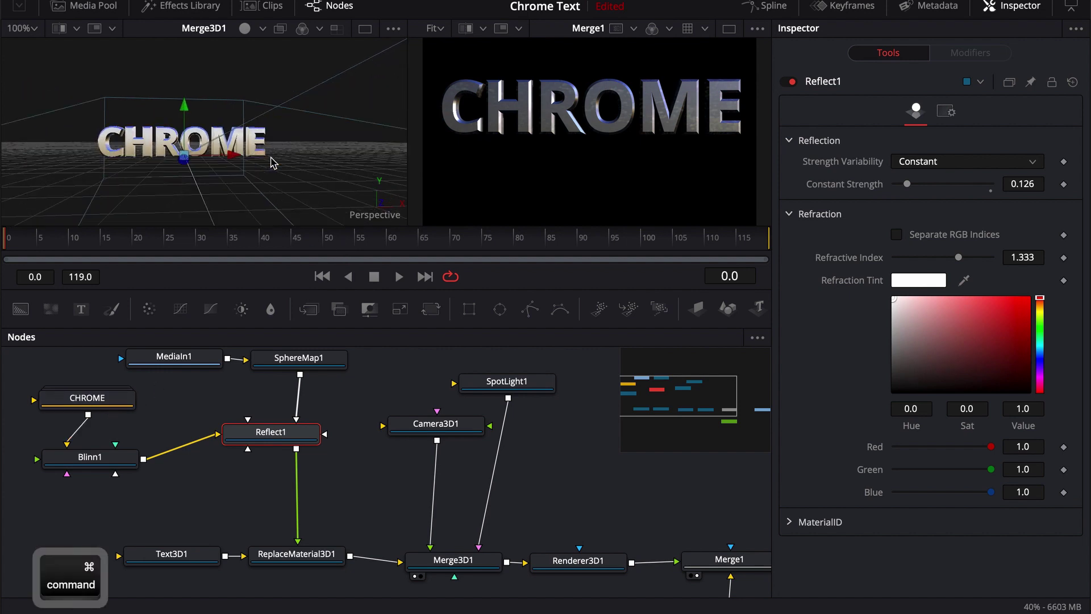
Select the camera in the 3D view, then move Reflect1 down in line above ReplaceMaterial3D1
{"action": "left_click_drag", "start_coordinate": [295, 213], "coordinate": [267, 200]}
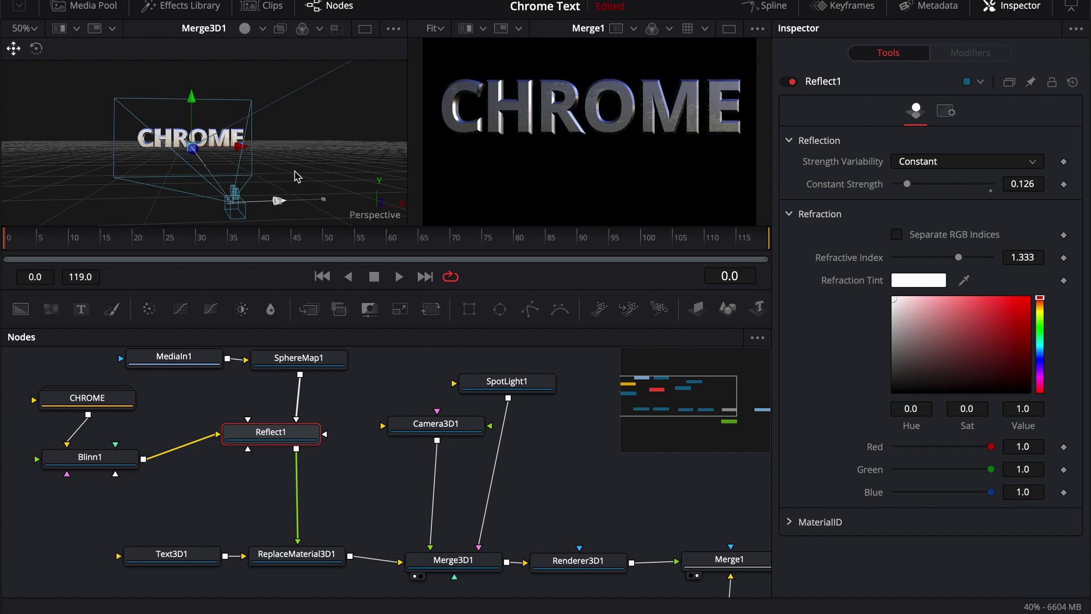
{"action": "left_click_drag", "start_coordinate": [304, 432], "coordinate": [306, 446]}
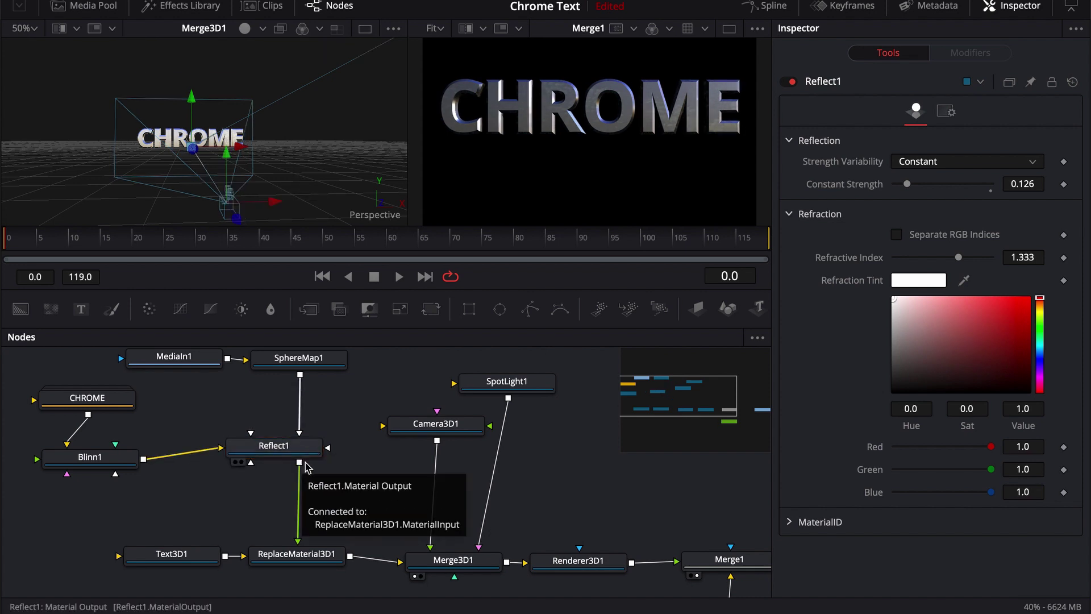
{"action": "left_click", "coordinate": [340, 421]}
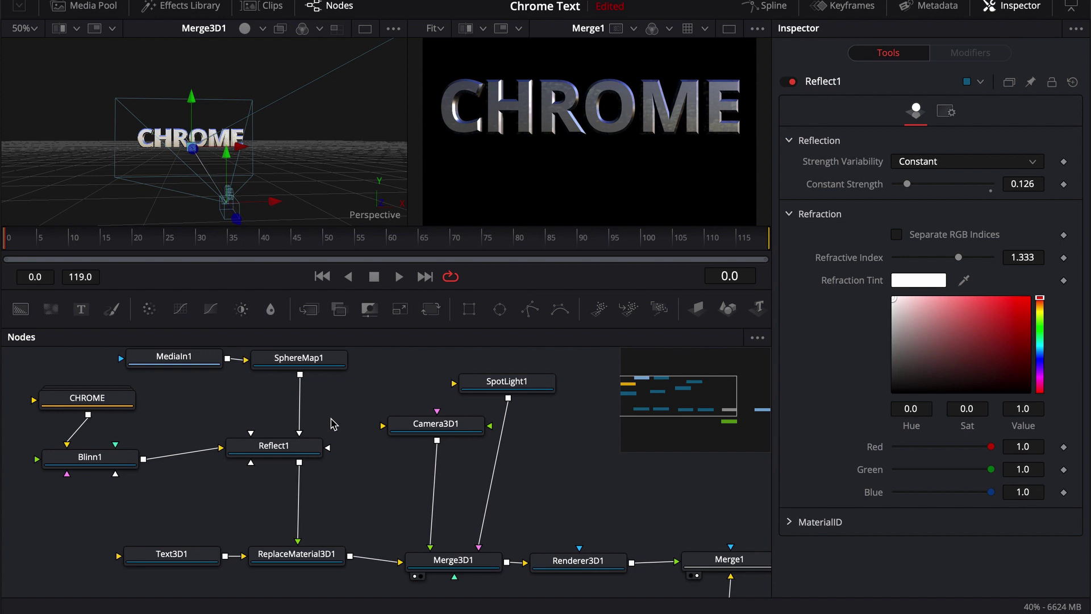
{"action": "scroll", "coordinate": [333, 423], "scroll_direction": "up", "scroll_amount": 1}
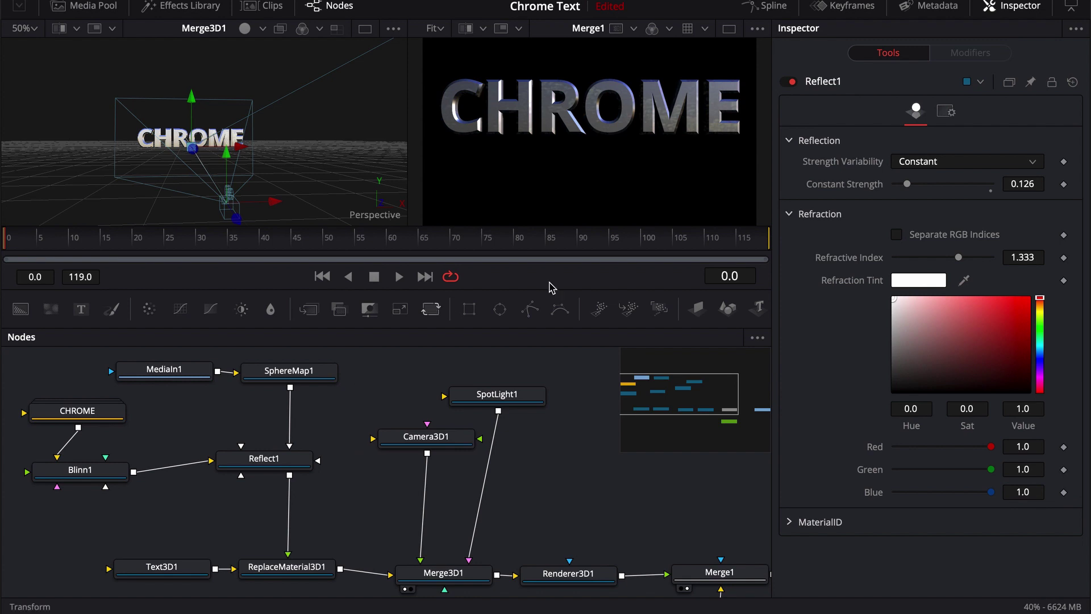
{"action": "scroll", "coordinate": [325, 492], "scroll_direction": "down", "scroll_amount": 1}
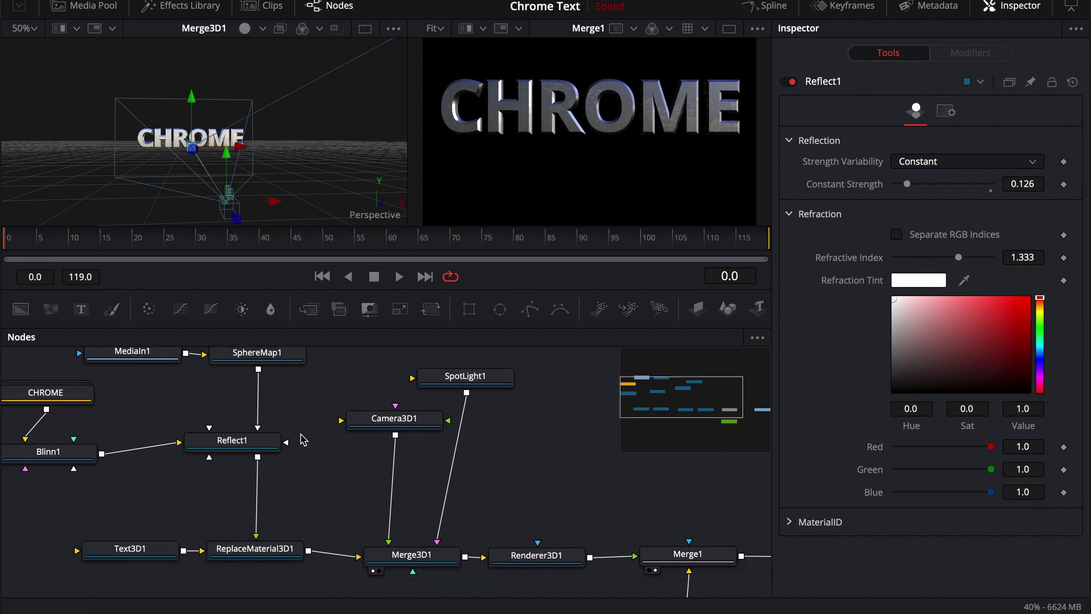
{"action": "scroll", "coordinate": [317, 450], "scroll_direction": "left", "scroll_amount": 5}
Unplug the CHROME material from Blinn1 and connect the Brushed metal shader template in its place
{"action": "left_click_drag", "start_coordinate": [233, 415], "coordinate": [158, 396]}
{"action": "left_click_drag", "start_coordinate": [200, 475], "coordinate": [165, 443]}
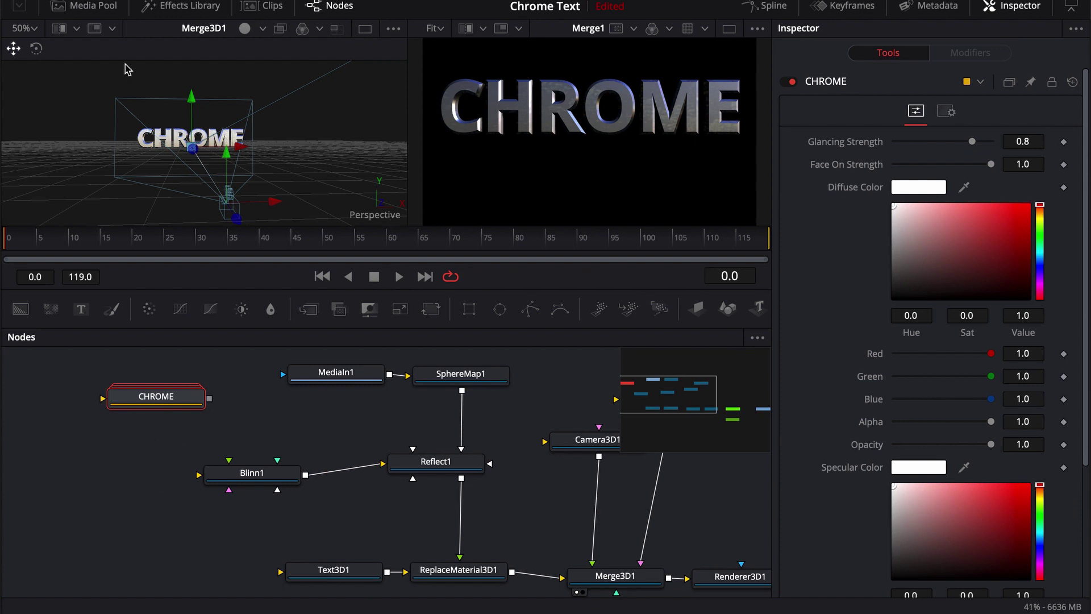
{"action": "left_click", "coordinate": [192, 16]}
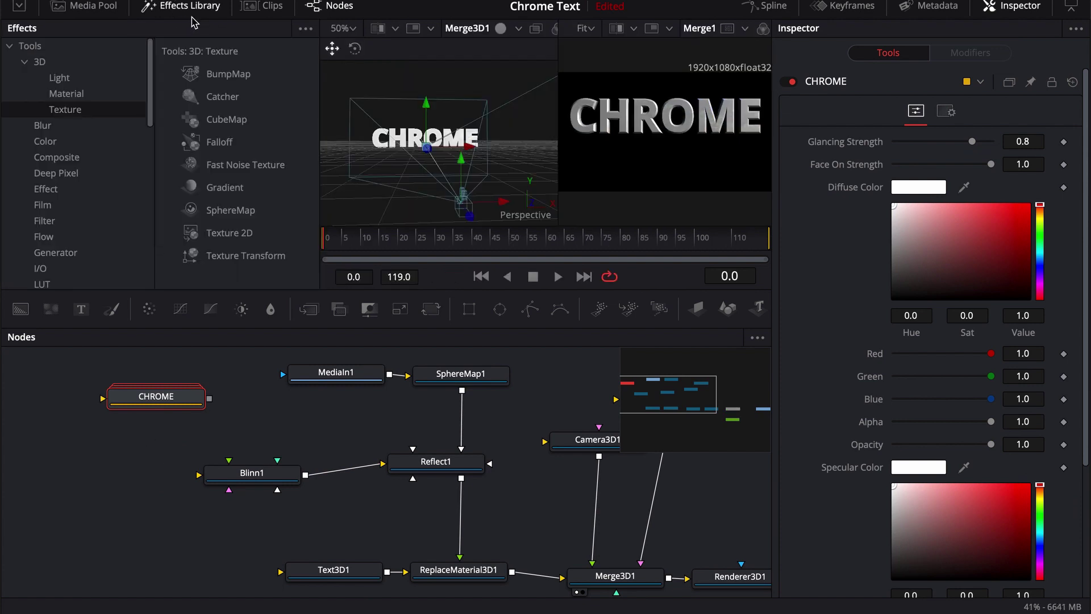
{"action": "left_click", "coordinate": [10, 47]}
{"action": "left_click", "coordinate": [54, 204]}
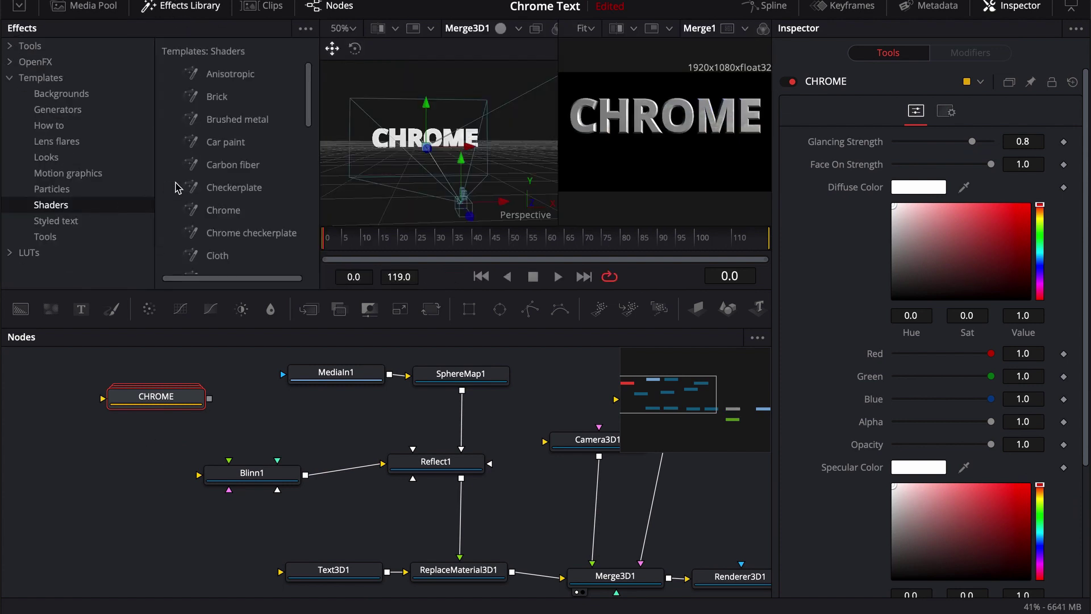
{"action": "scroll", "coordinate": [223, 167], "scroll_direction": "down", "scroll_amount": 2}
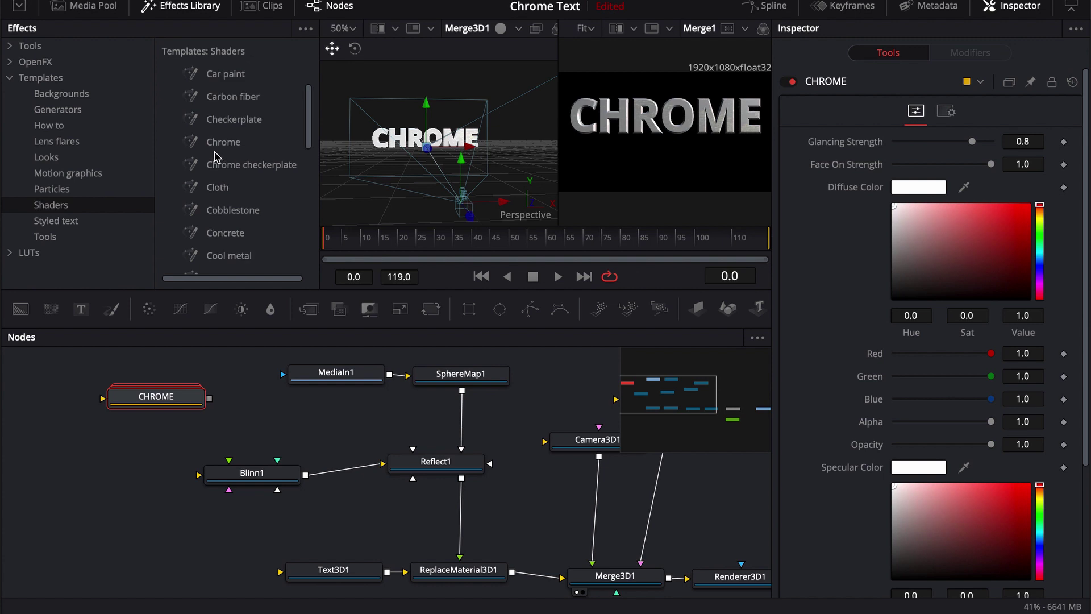
{"action": "scroll", "coordinate": [216, 157], "scroll_direction": "up", "scroll_amount": 2}
{"action": "mouse_move", "coordinate": [212, 118]}
{"action": "left_mouse_down"}
{"action": "mouse_move", "coordinate": [108, 398]}
{"action": "mouse_move", "coordinate": [103, 463]}
{"action": "mouse_move", "coordinate": [199, 475]}
{"action": "left_mouse_up"}
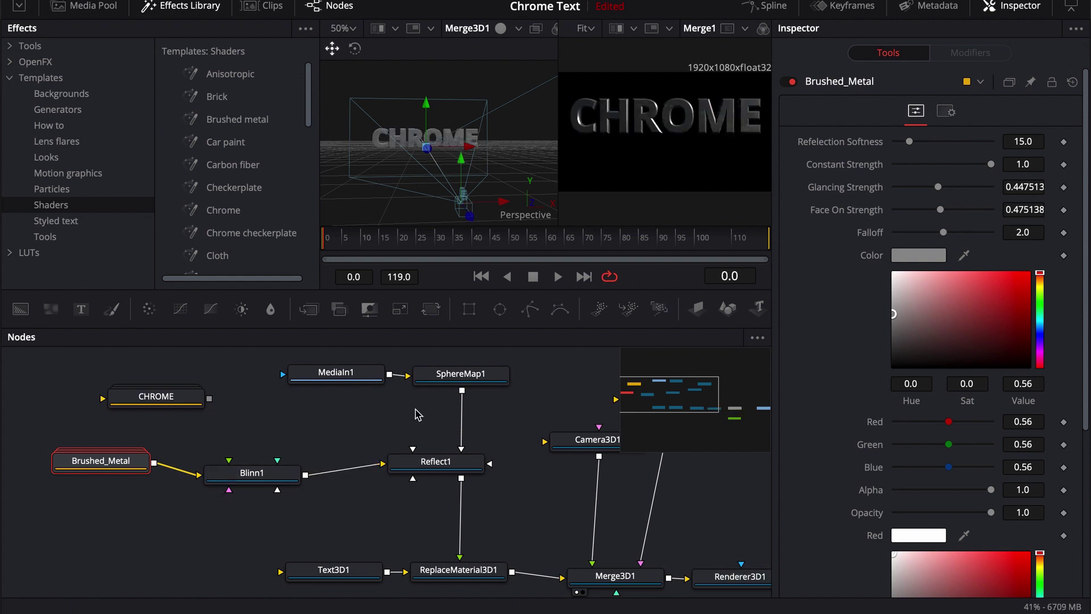
Pan the node graph to select SpotLight1 and inspect its light settings
{"action": "left_click_drag", "start_coordinate": [342, 425], "coordinate": [302, 412]}
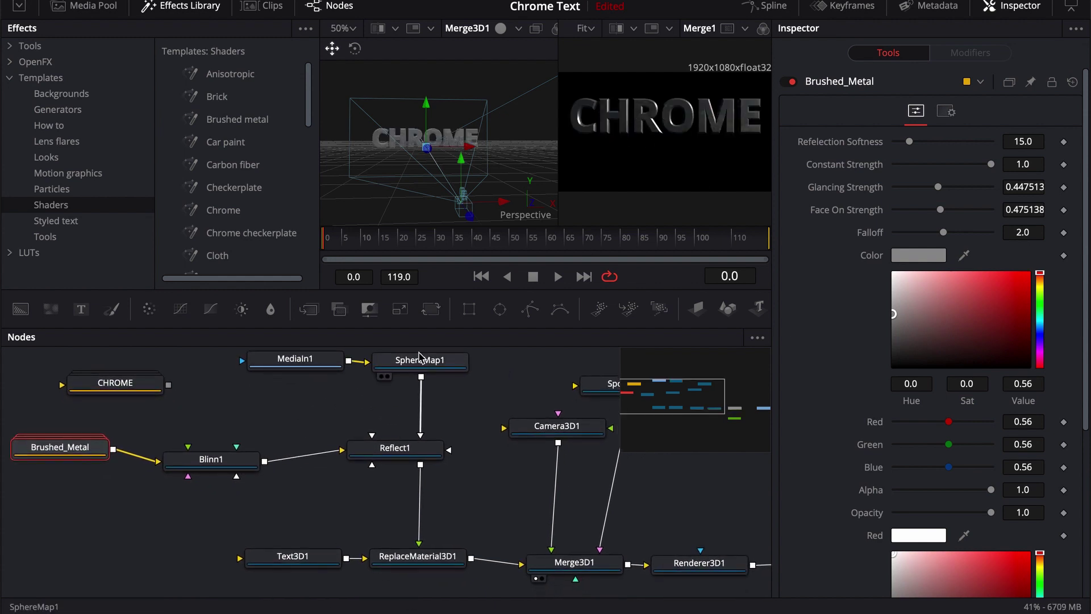
{"action": "left_click_drag", "start_coordinate": [453, 466], "coordinate": [281, 464]}
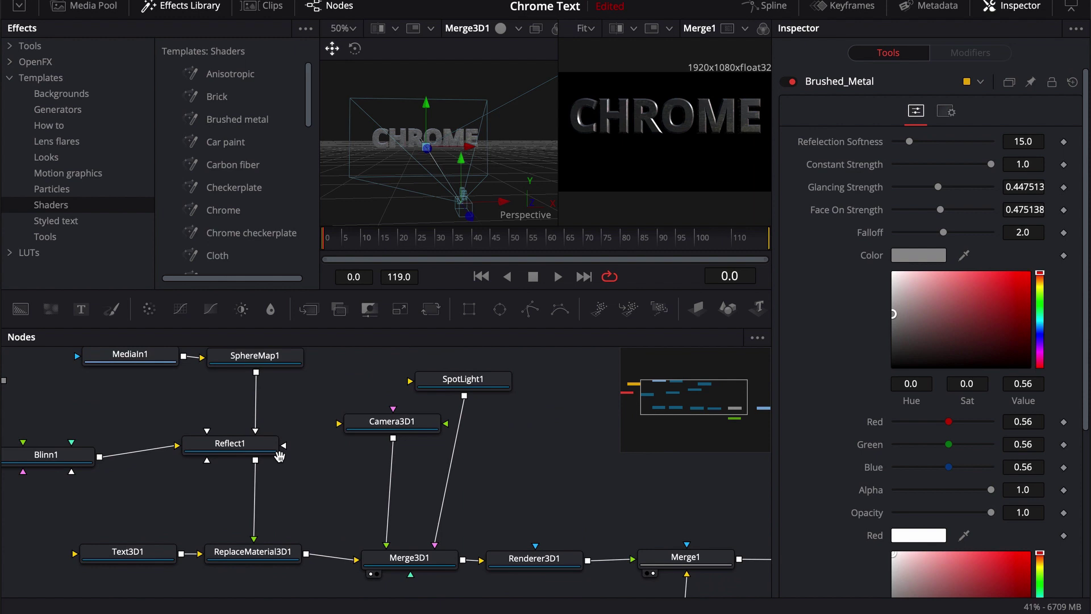
{"action": "left_click", "coordinate": [449, 390]}
{"action": "scroll", "coordinate": [541, 451], "scroll_direction": "right", "scroll_amount": 4}
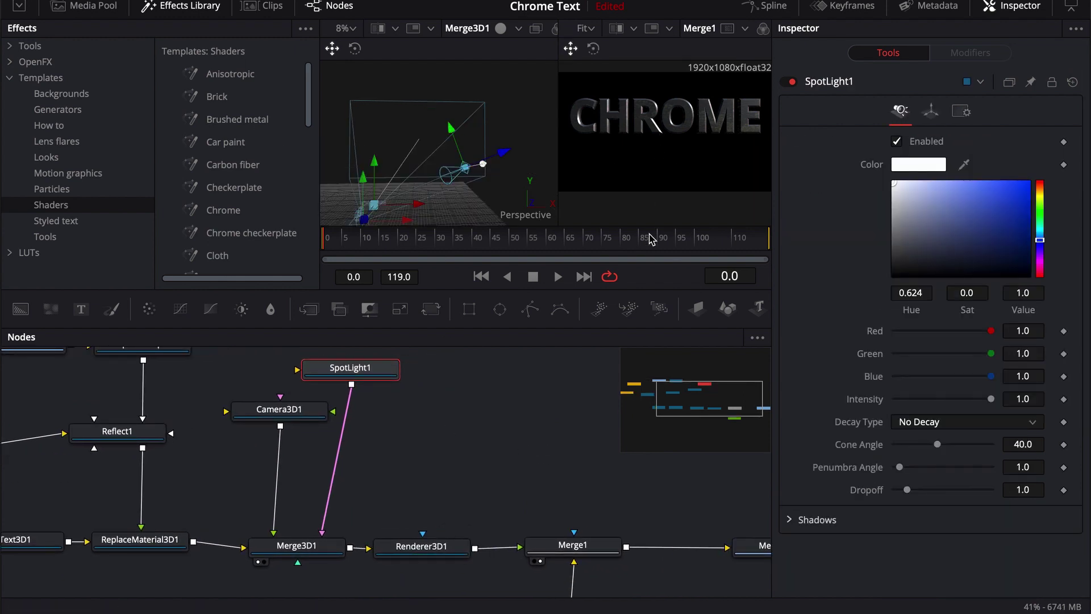
{"action": "left_click_drag", "start_coordinate": [248, 392], "coordinate": [424, 440]}
Insert a Blur node between MediaIn1 and SphereMap1 with Blur Size 7.1
{"action": "left_click_drag", "start_coordinate": [177, 401], "coordinate": [83, 385]}
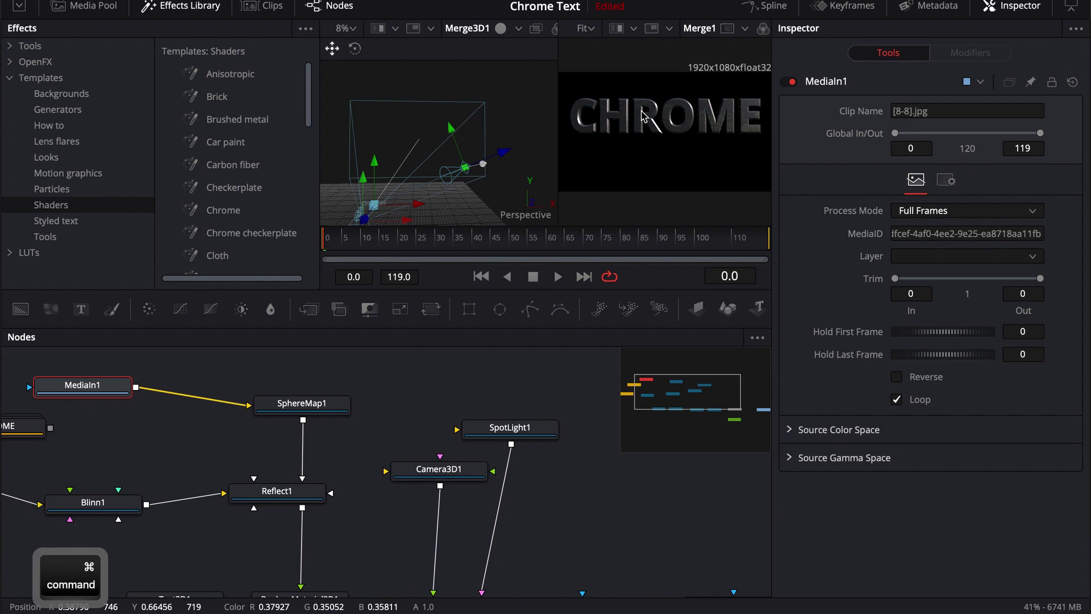
{"action": "scroll", "coordinate": [642, 116], "scroll_direction": "up", "scroll_amount": 5}
{"action": "scroll", "coordinate": [654, 134], "scroll_direction": "down", "scroll_amount": 4}
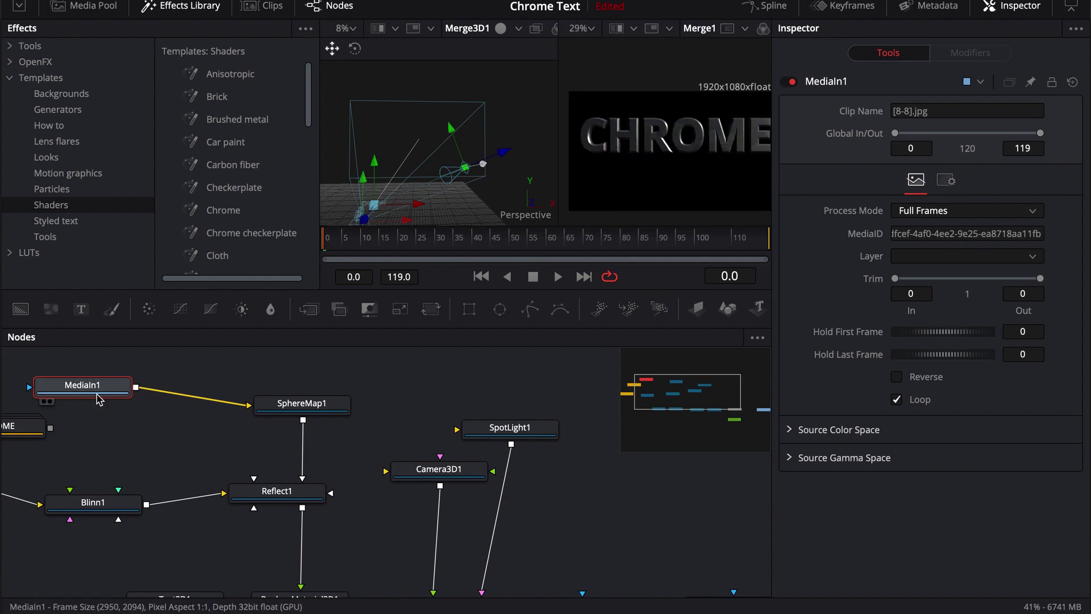
{"action": "key", "text": "shift+space"}
{"action": "type", "text": "blu"}
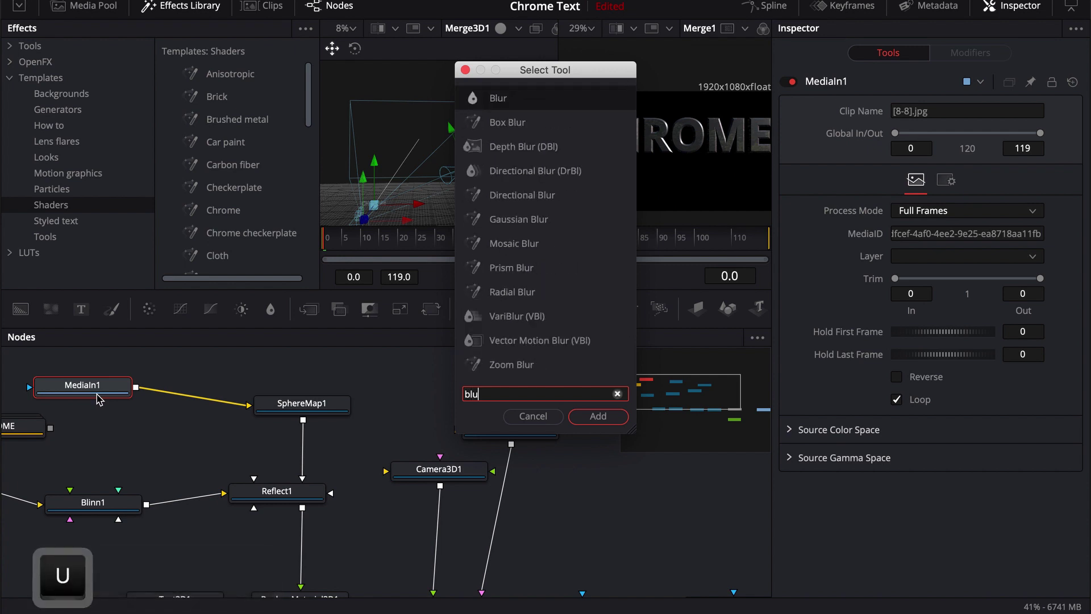
{"action": "type", "text": "r"}
{"action": "key", "text": "Return"}
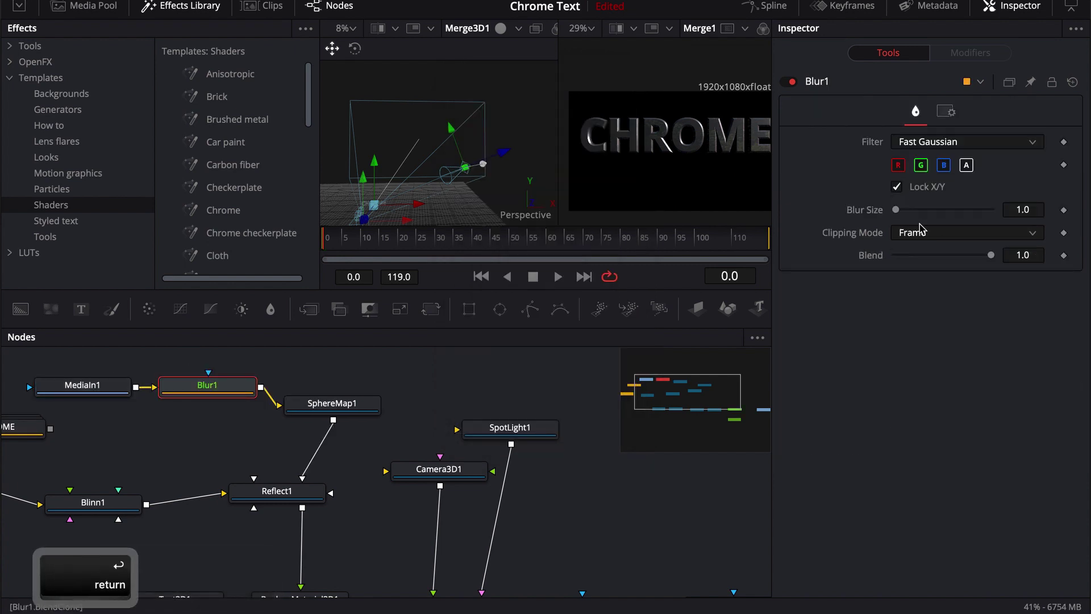
{"action": "left_click", "coordinate": [903, 210]}
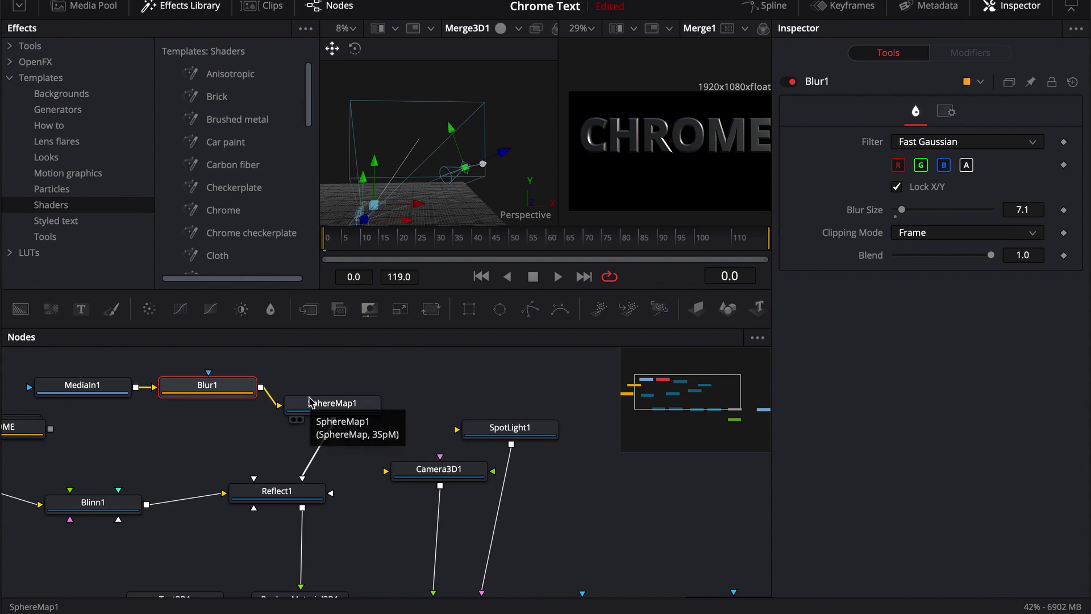
{"action": "left_click_drag", "start_coordinate": [554, 501], "coordinate": [441, 451]}
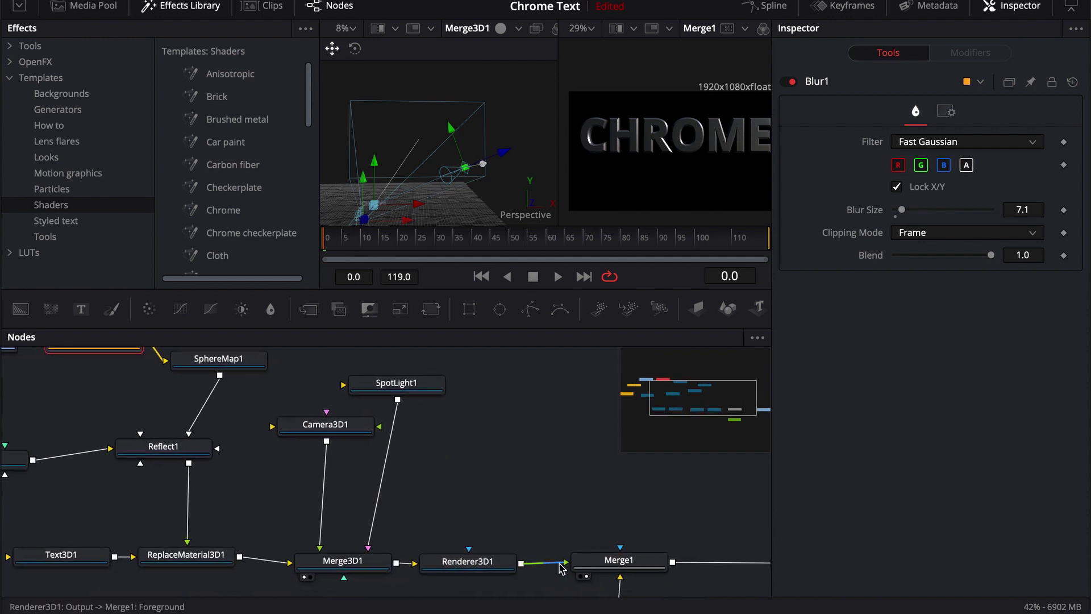